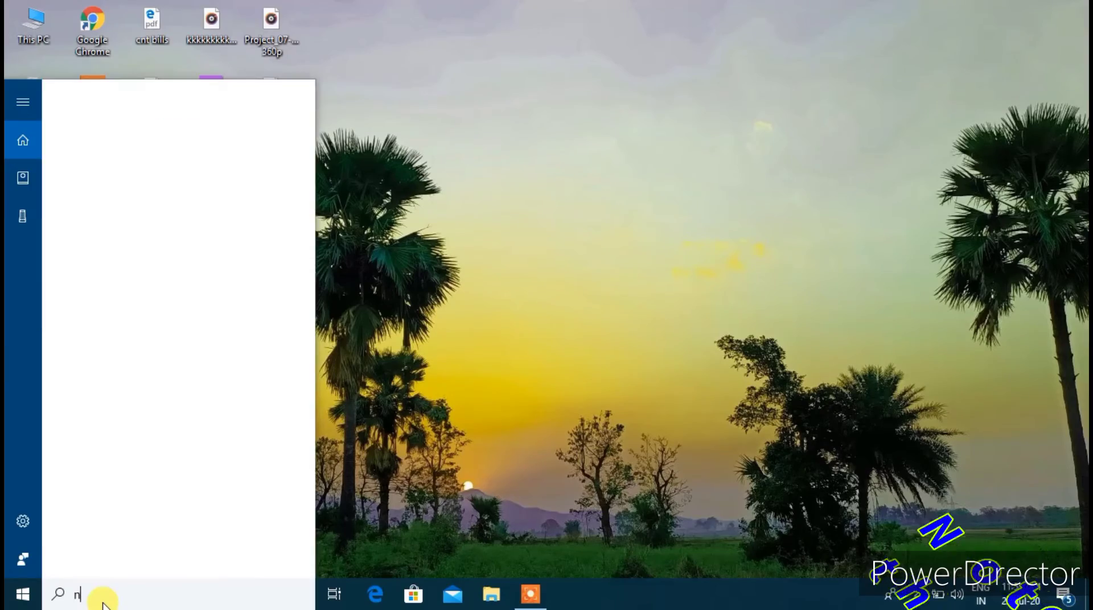
# - Search Windows for notepad, launch the Notepad app and maximize its window
pyautogui.write('ote')
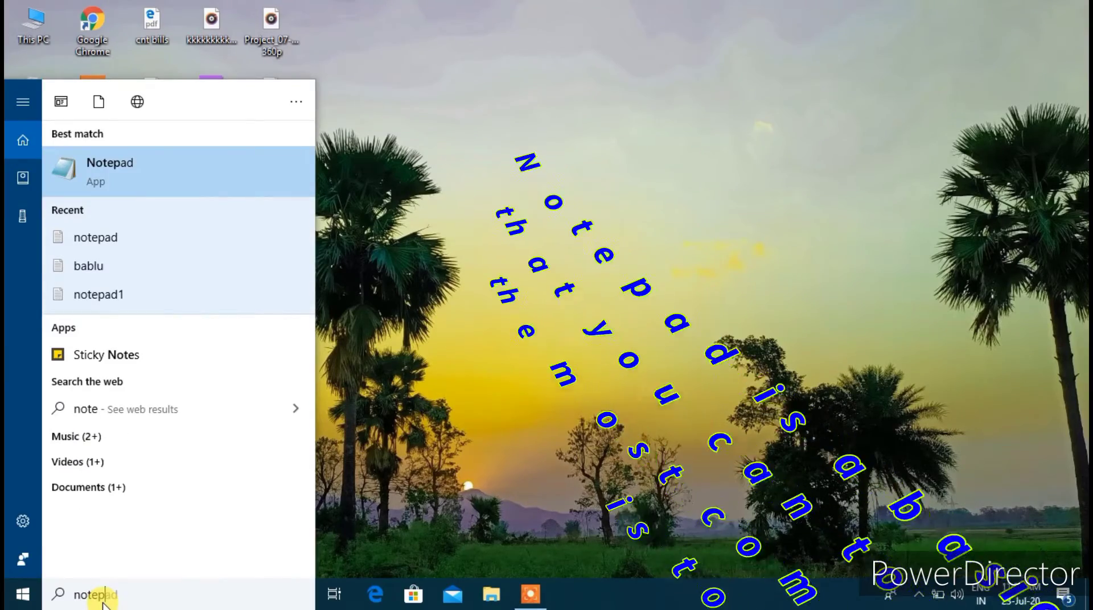
pyautogui.write('pad')
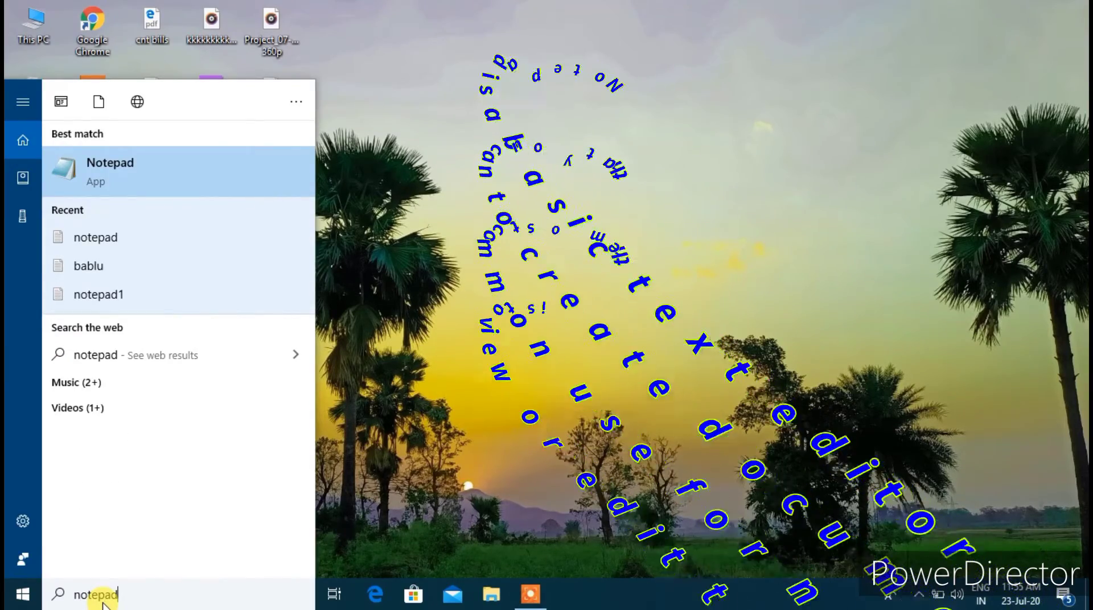
pyautogui.click(132, 182)
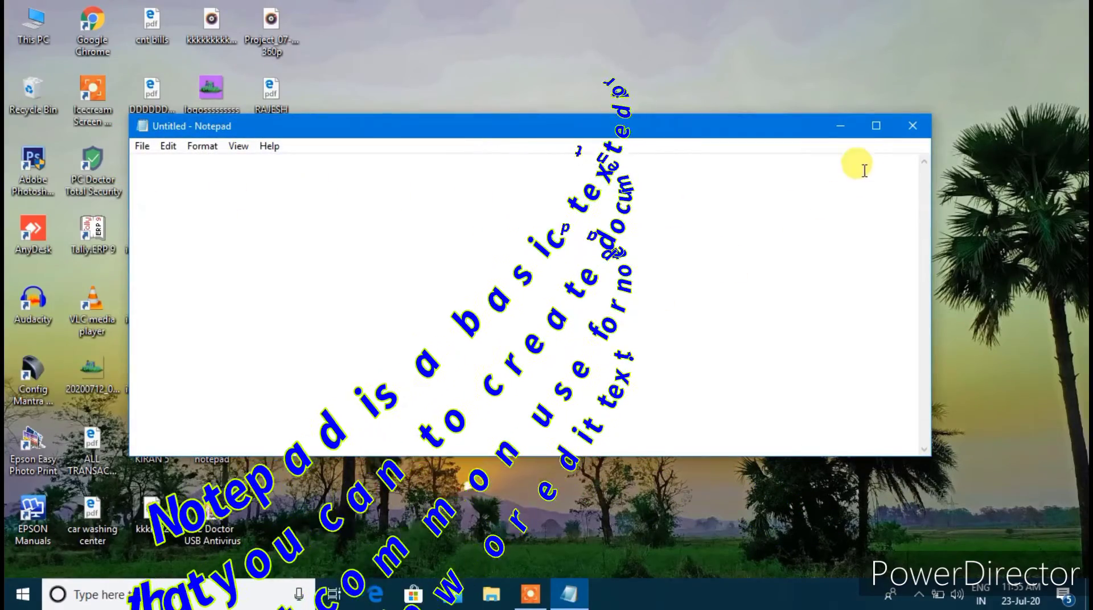
pyautogui.click(874, 127)
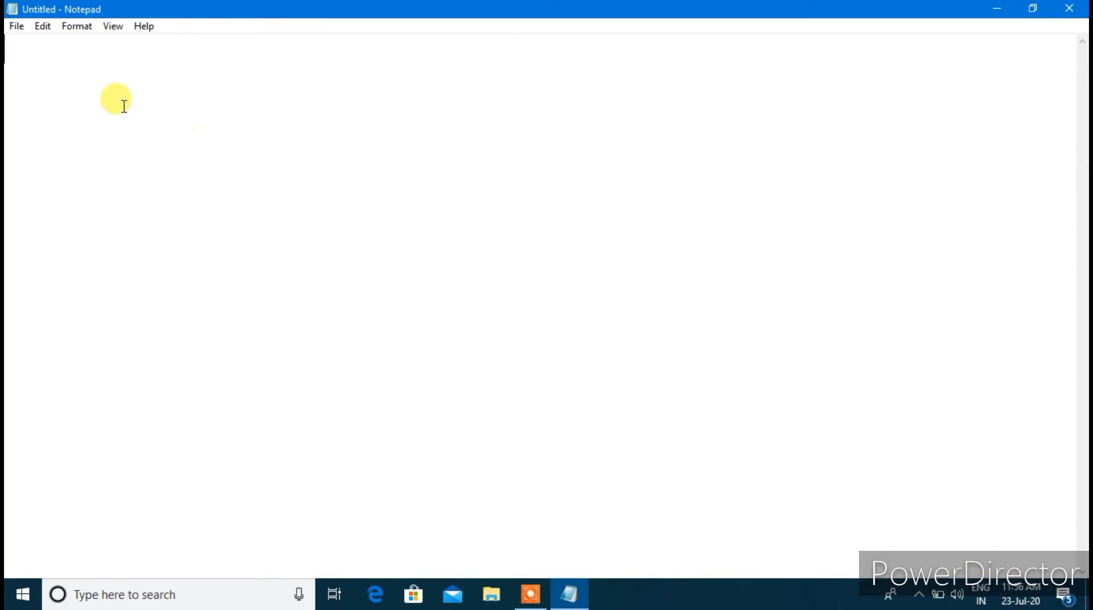
pyautogui.click(17, 29)
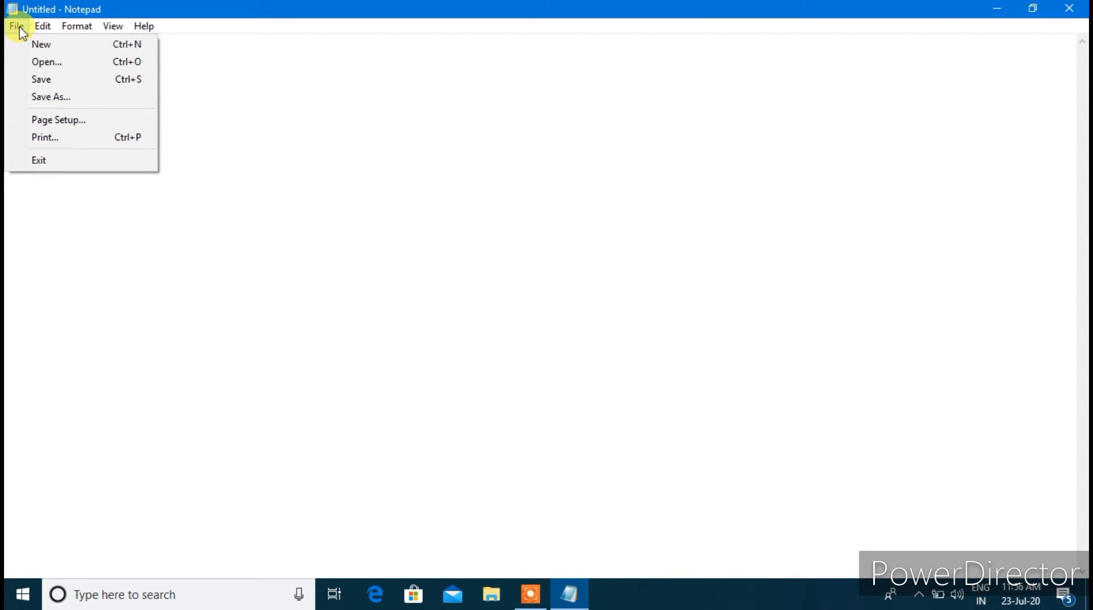
pyautogui.moveTo(36, 29)
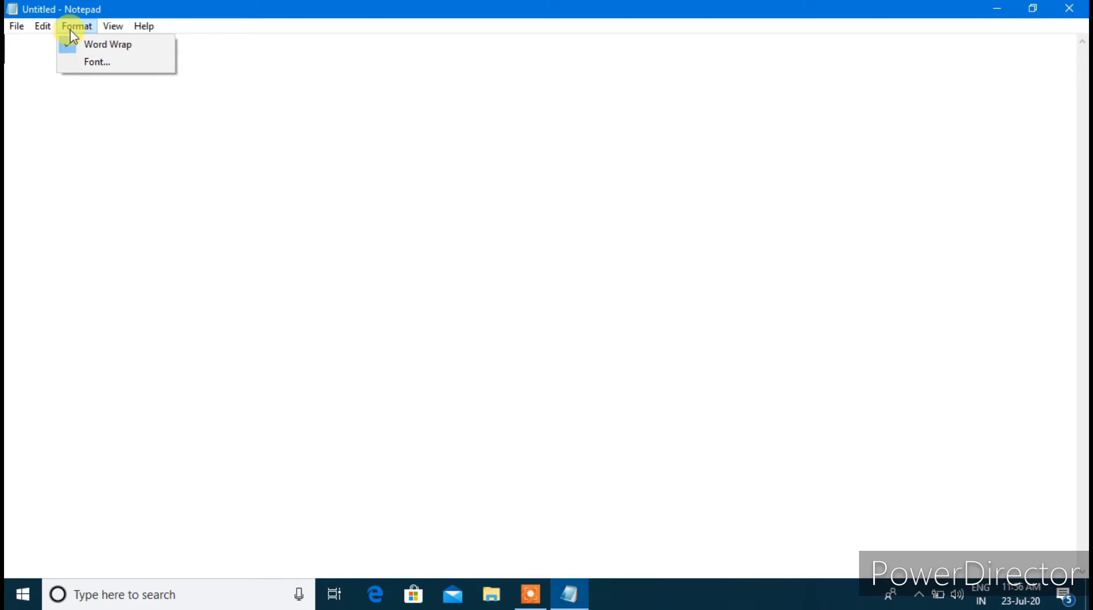
pyautogui.click(17, 29)
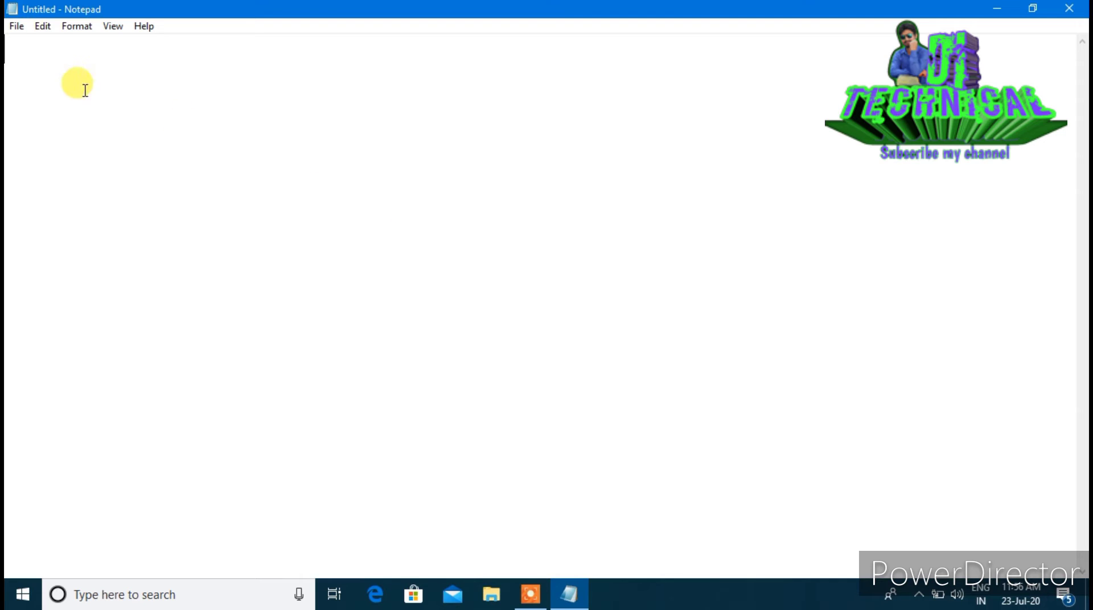
# - Open the text file bablu from the Documents folder and highlight its full text briefly
pyautogui.click(20, 30)
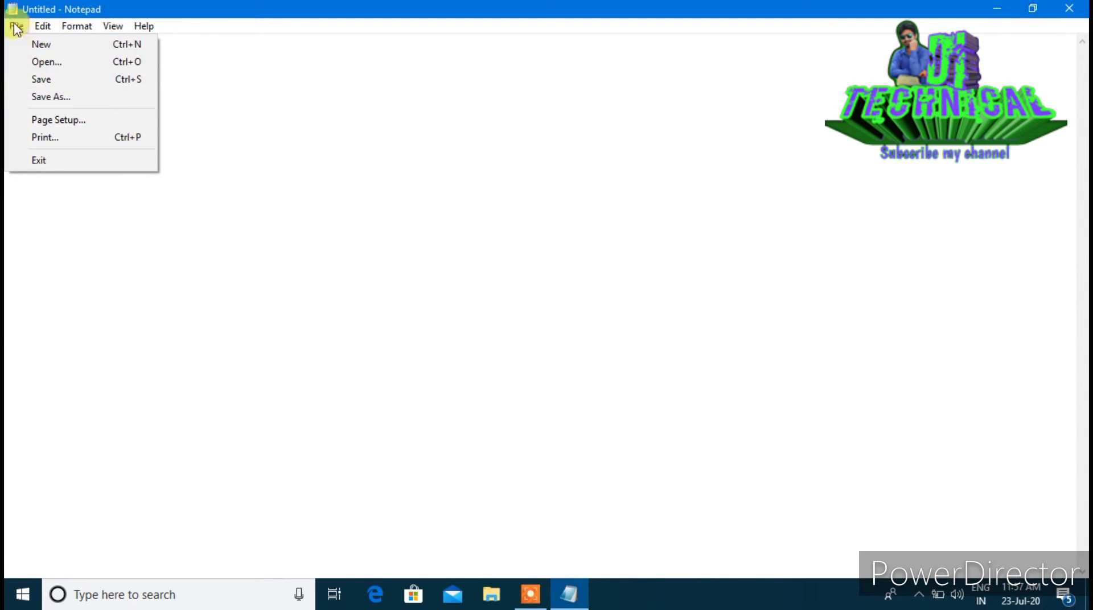
pyautogui.click(16, 25)
pyautogui.click(15, 26)
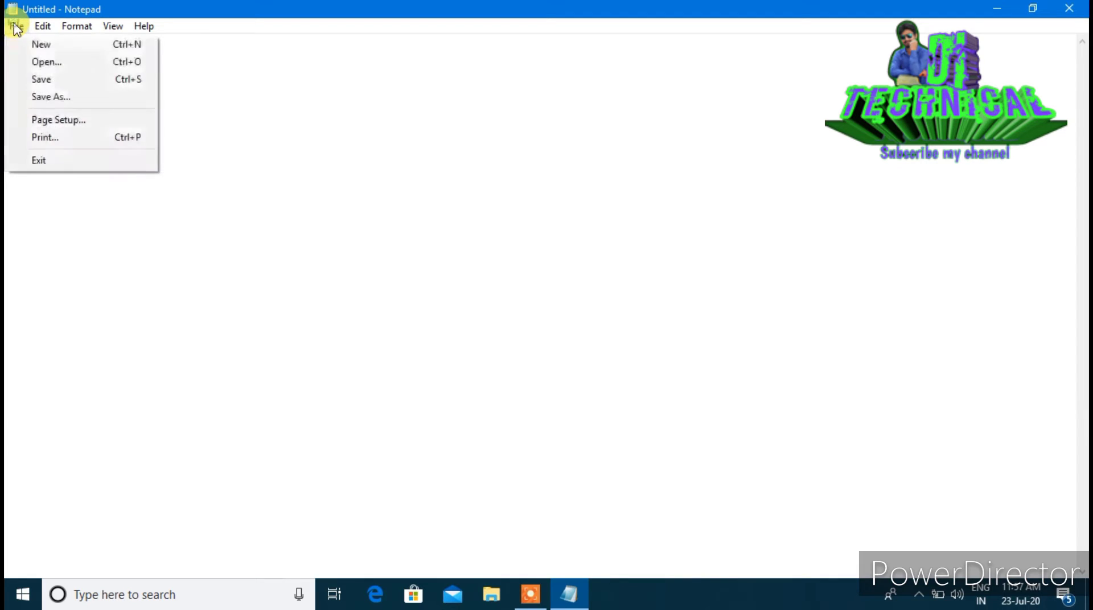
pyautogui.click(40, 67)
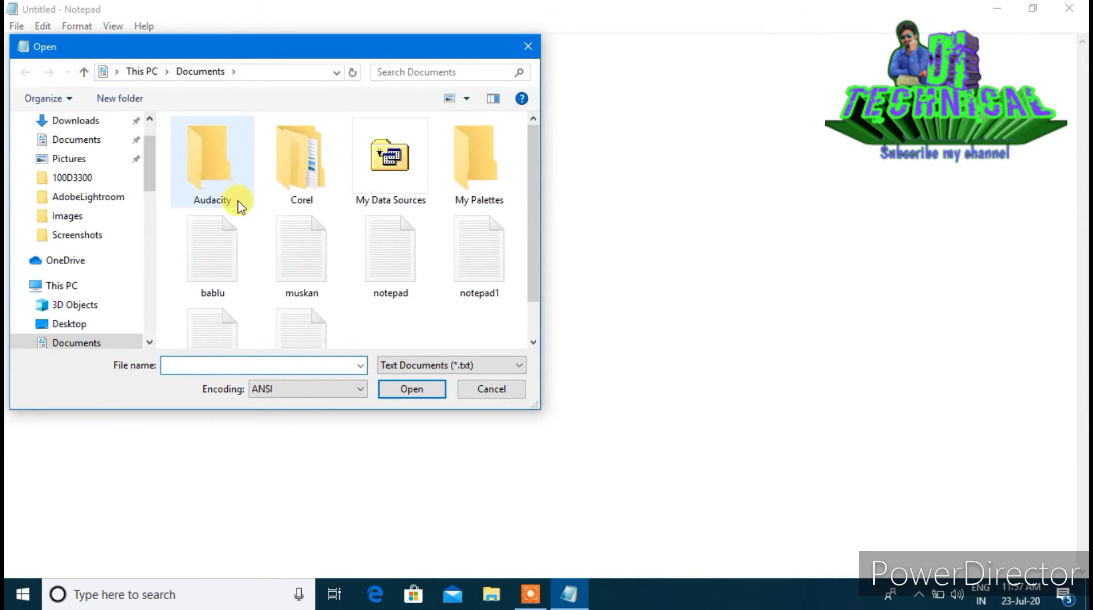
pyautogui.click(215, 272)
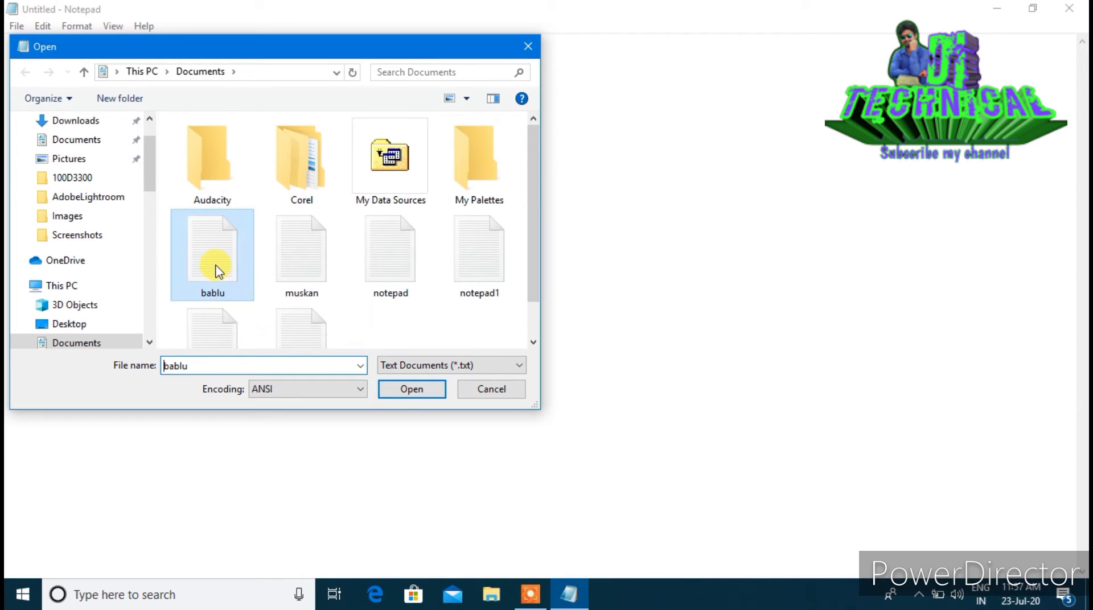
pyautogui.click(411, 390)
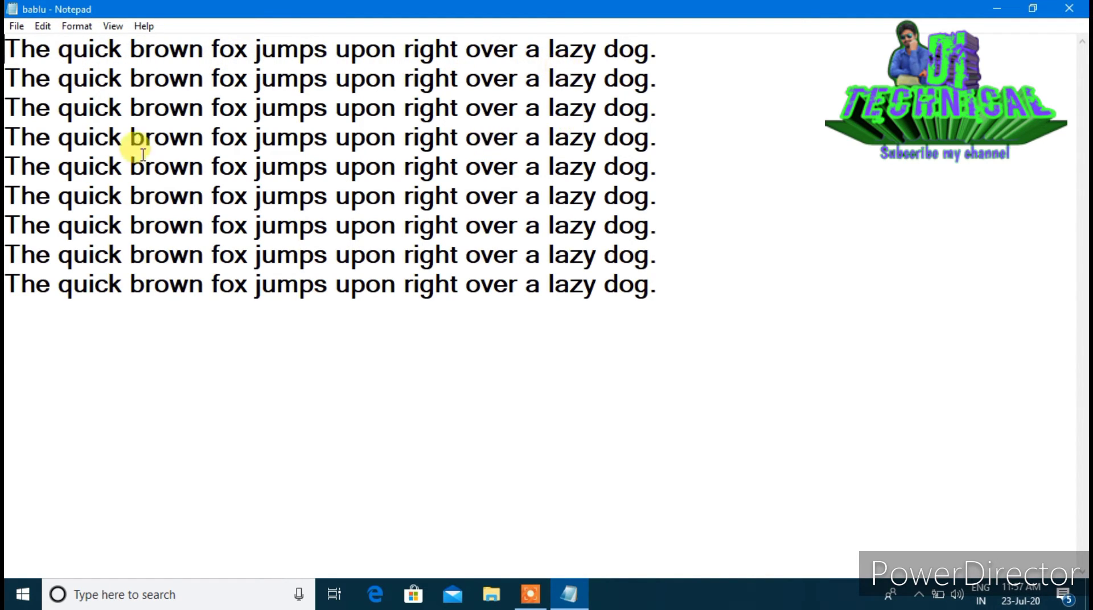
pyautogui.moveTo(7, 49); pyautogui.dragTo(662, 286)
pyautogui.click(664, 287)
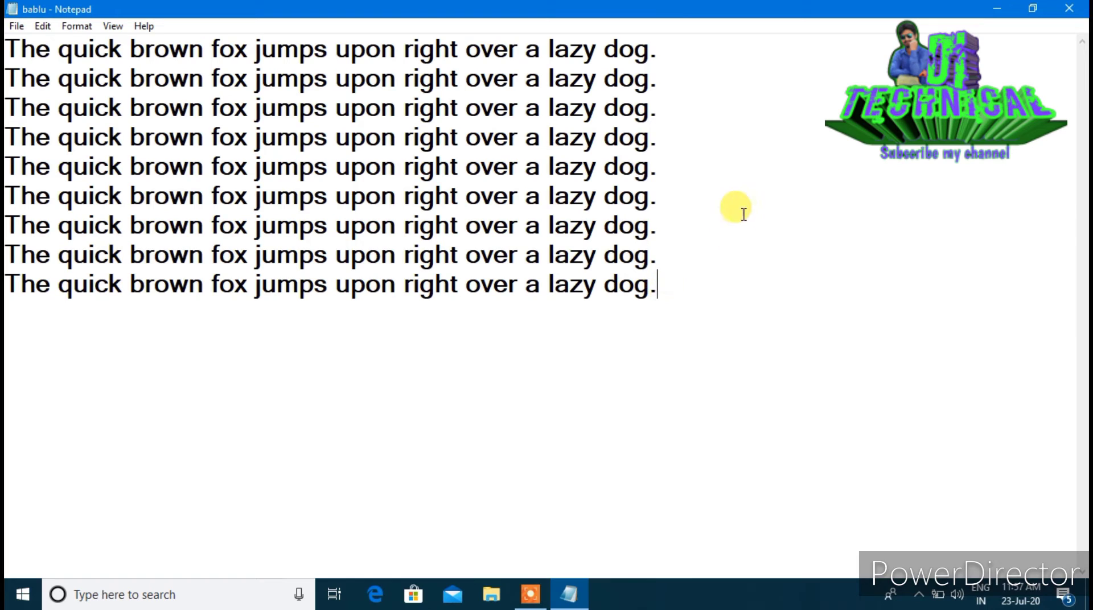
# - Open the text file notepad1 from the Documents folder in place of the current document
pyautogui.click(16, 29)
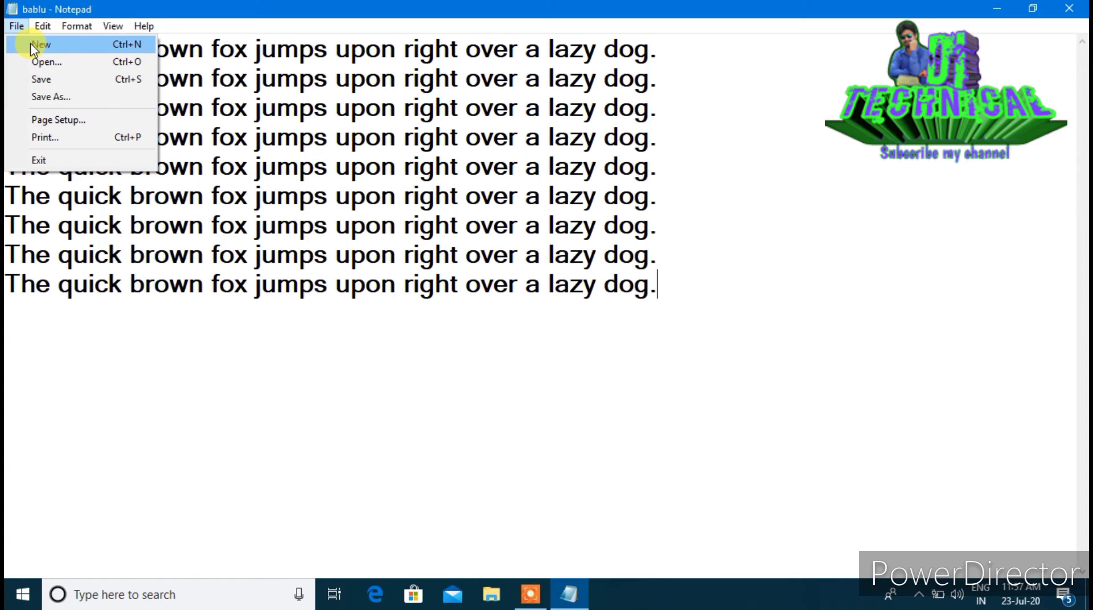
pyautogui.click(62, 64)
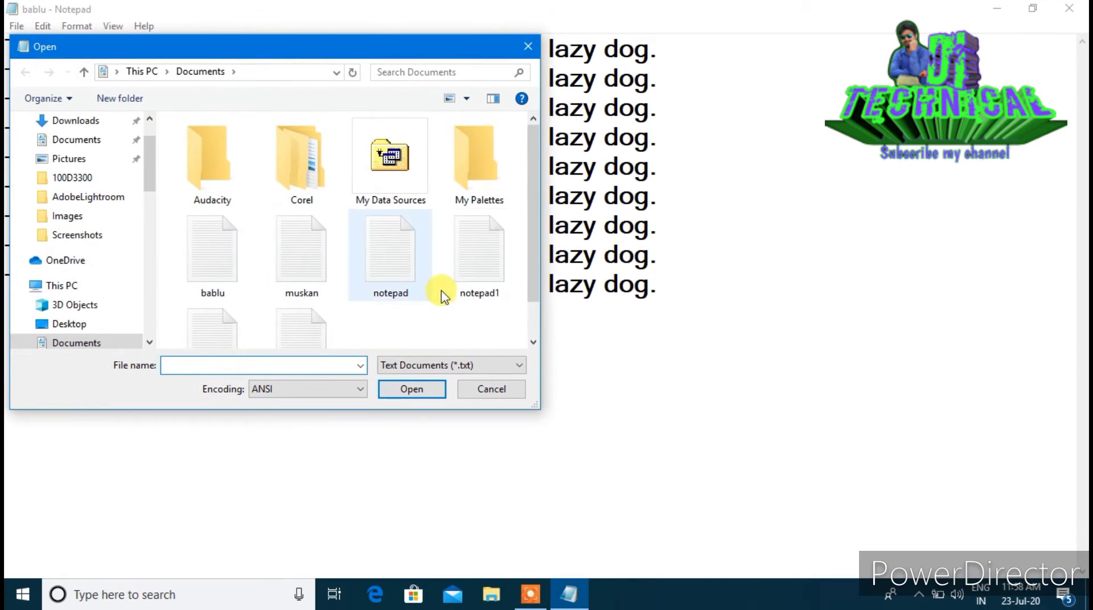
pyautogui.click(498, 292)
pyautogui.click(410, 387)
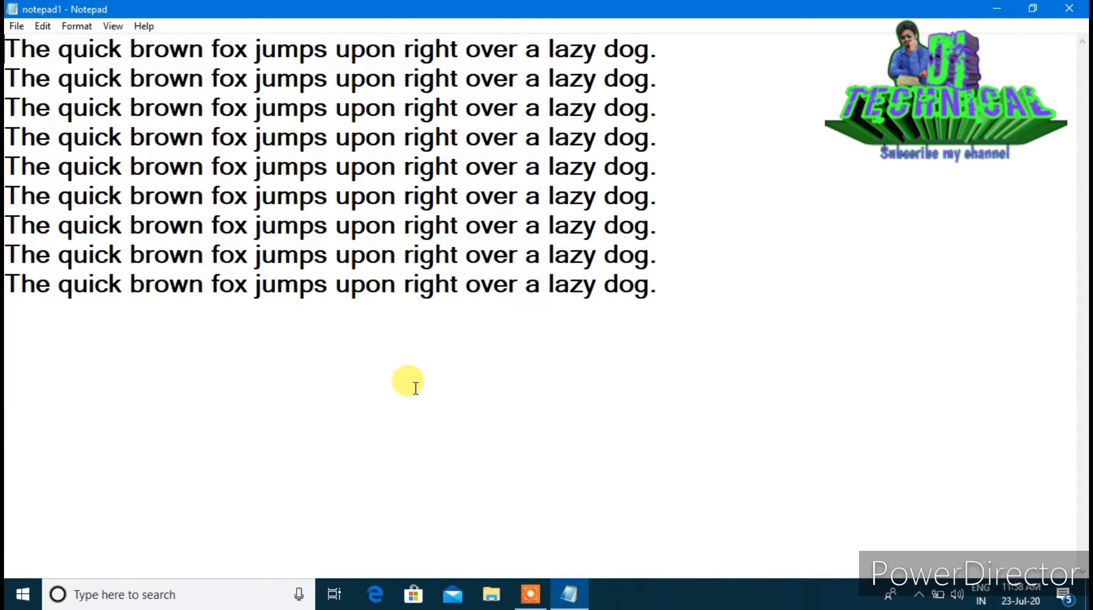
# - Start a new blank document and write "Notepad is a simple and basic text editor."
pyautogui.click(16, 26)
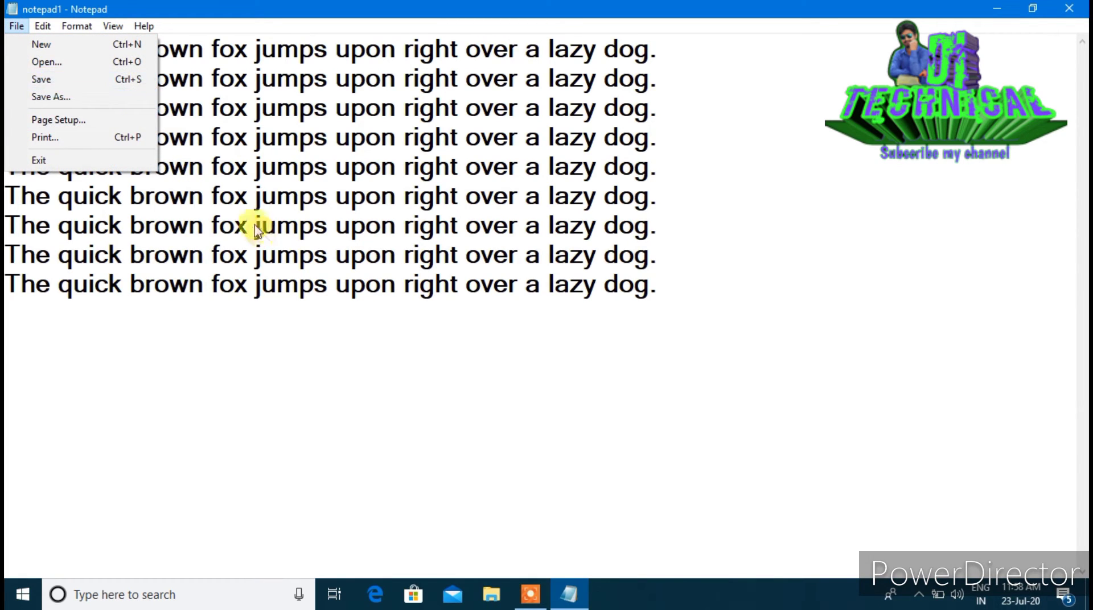
pyautogui.click(39, 44)
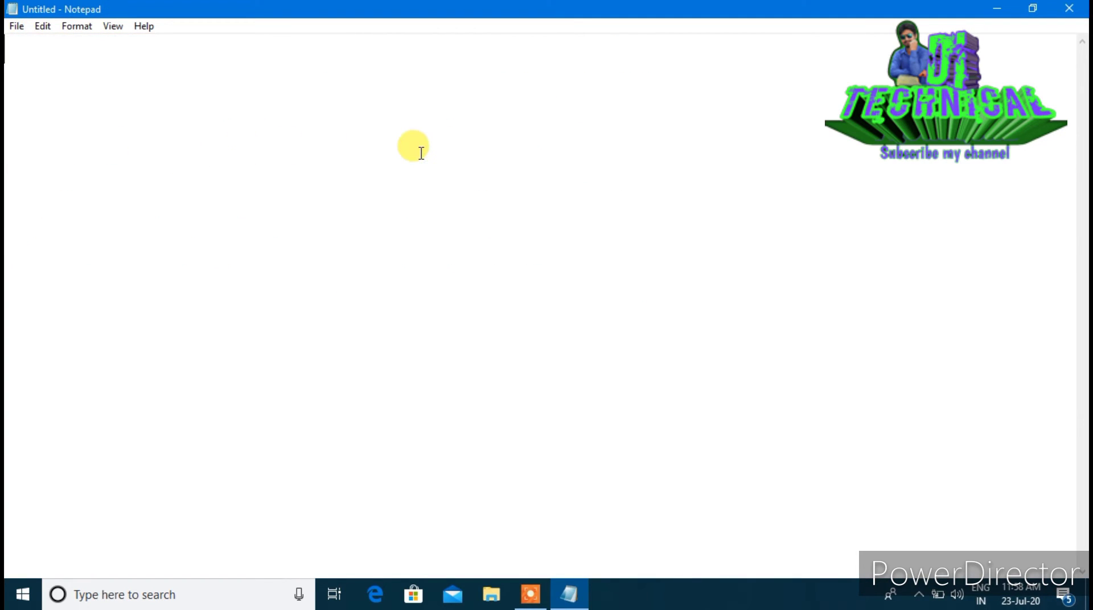
pyautogui.write('Note ')
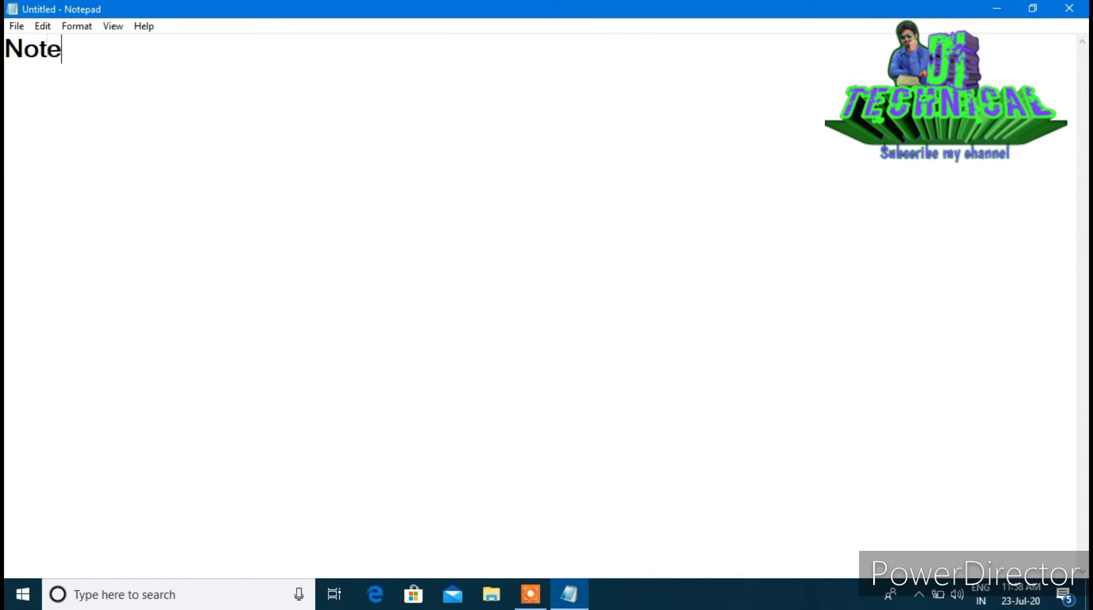
pyautogui.write('pa')
pyautogui.press('BackSpace')
pyautogui.press('BackSpace')
pyautogui.press('BackSpace')
pyautogui.write('pad')
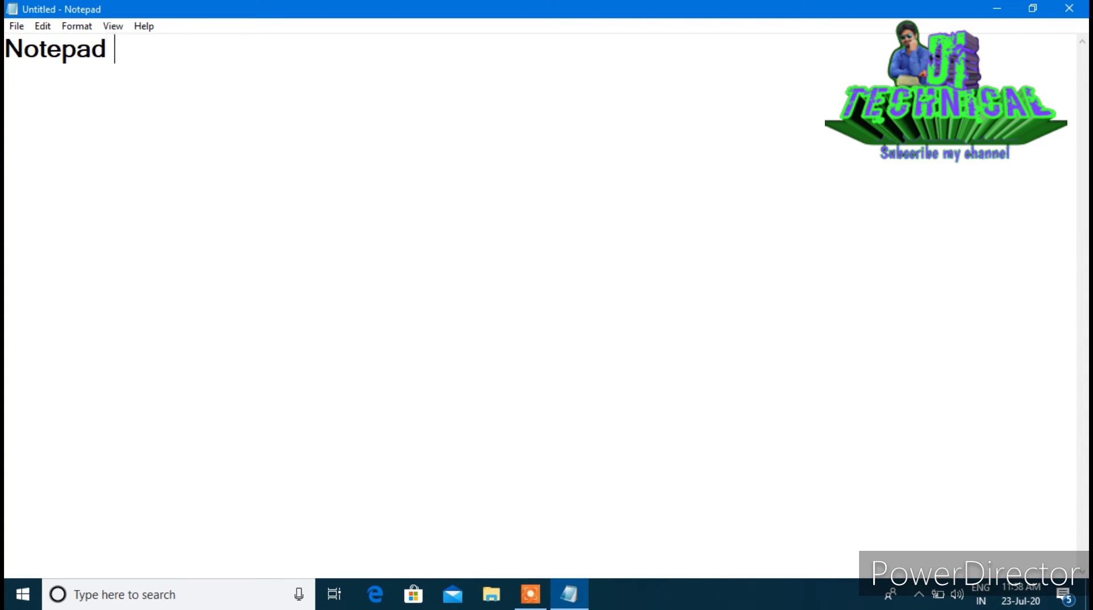
pyautogui.write(' is a si')
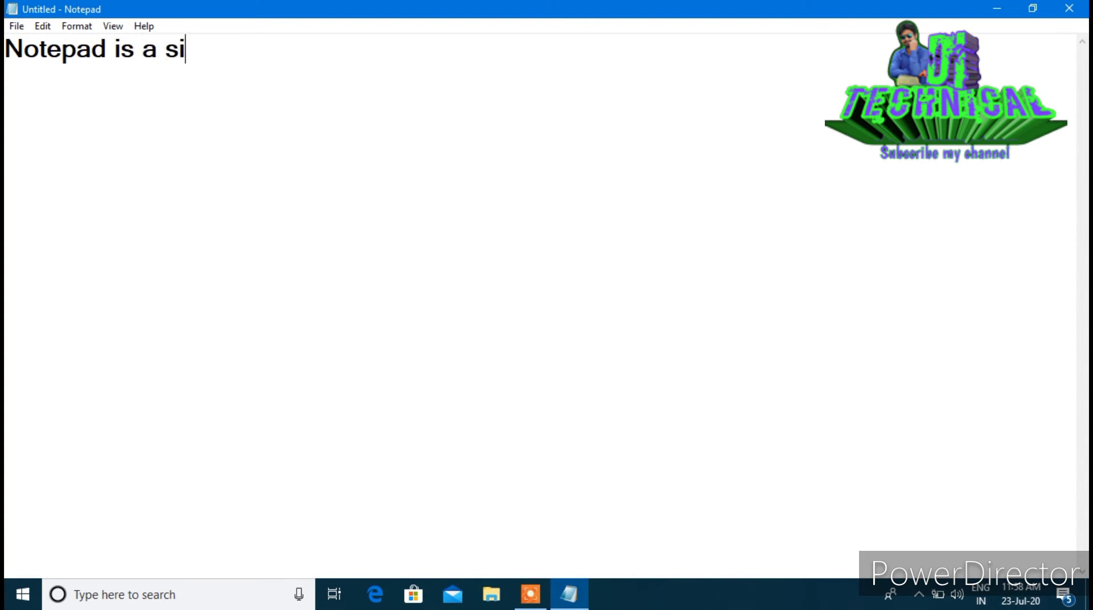
pyautogui.write('mple a')
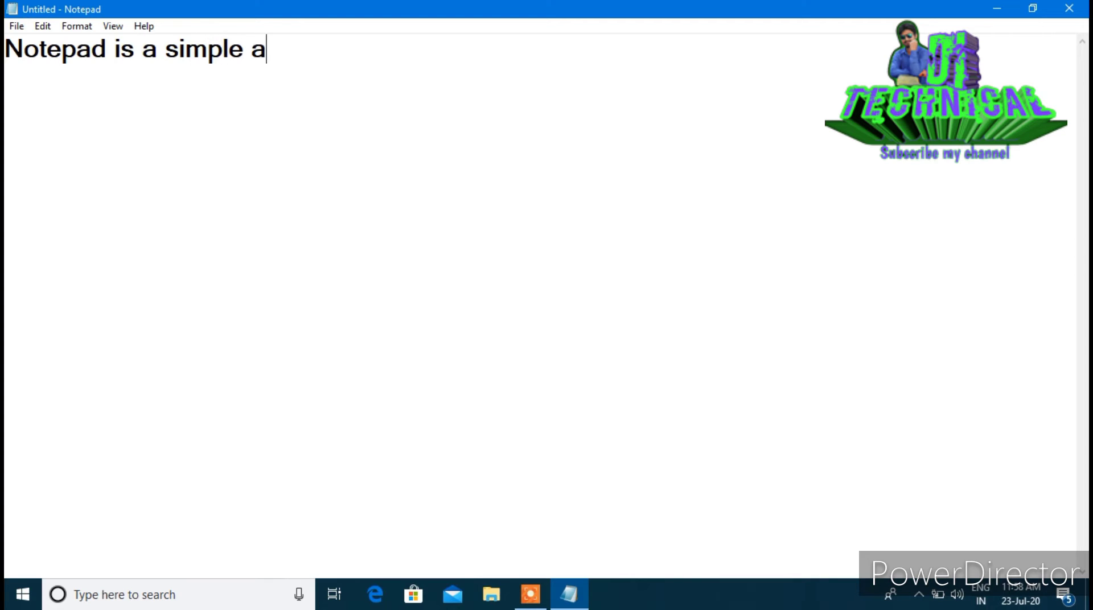
pyautogui.write('nd bas')
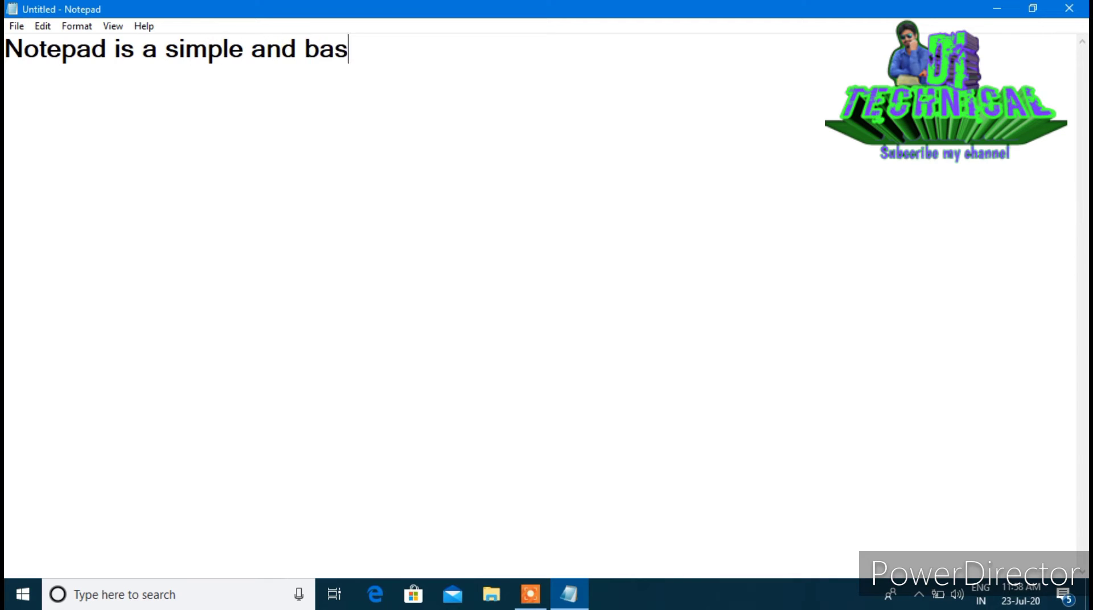
pyautogui.write('ic text')
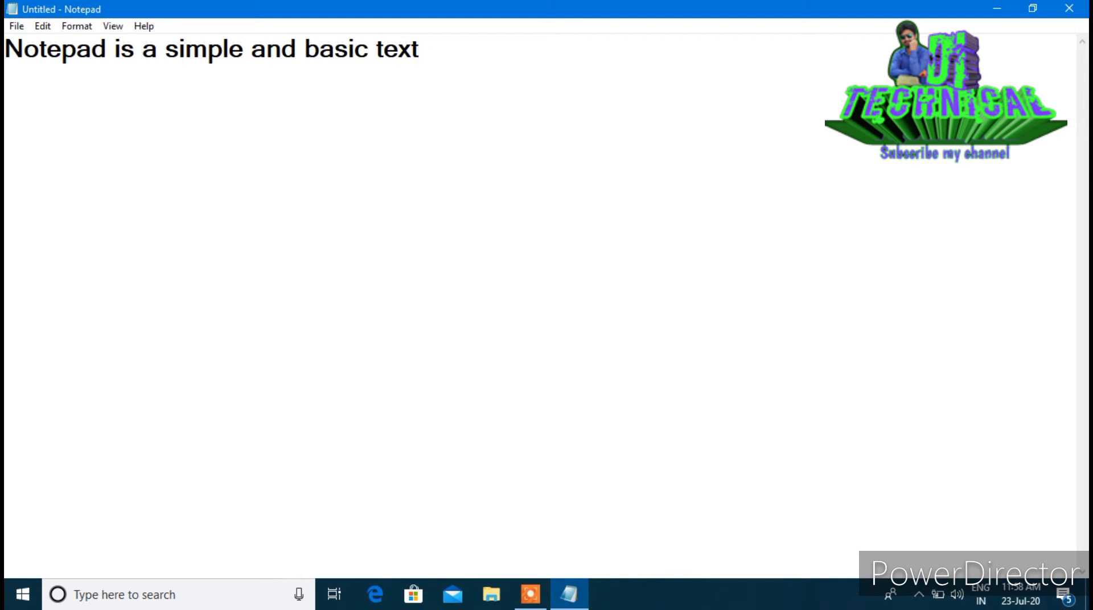
pyautogui.write(' editor')
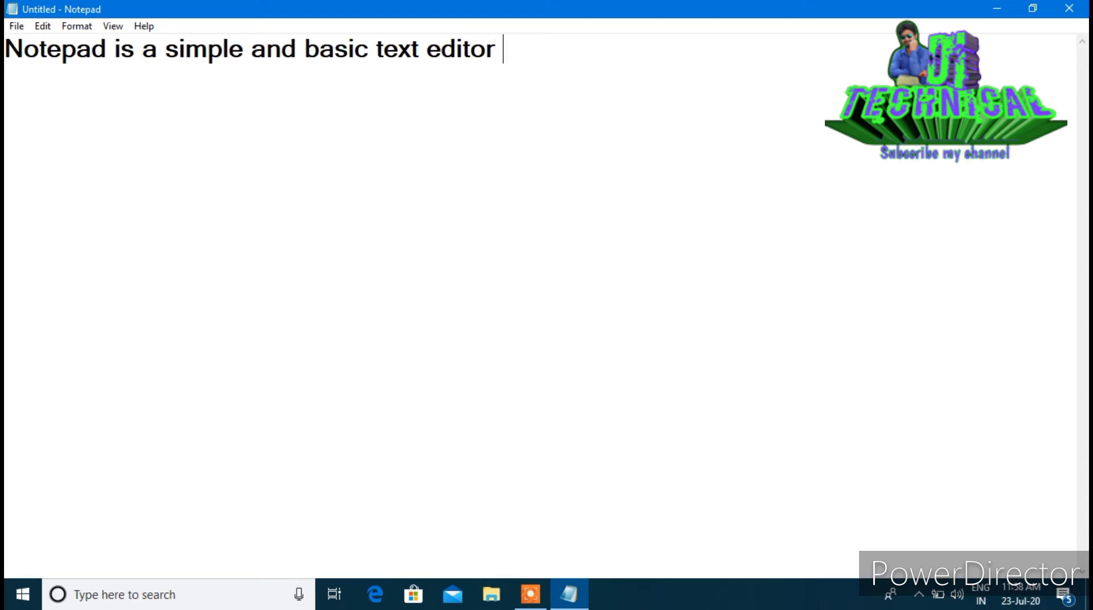
pyautogui.write('.')
# - Save the new document in the Documents folder as a text file named "note pad1"
pyautogui.click(16, 26)
pyautogui.click(54, 81)
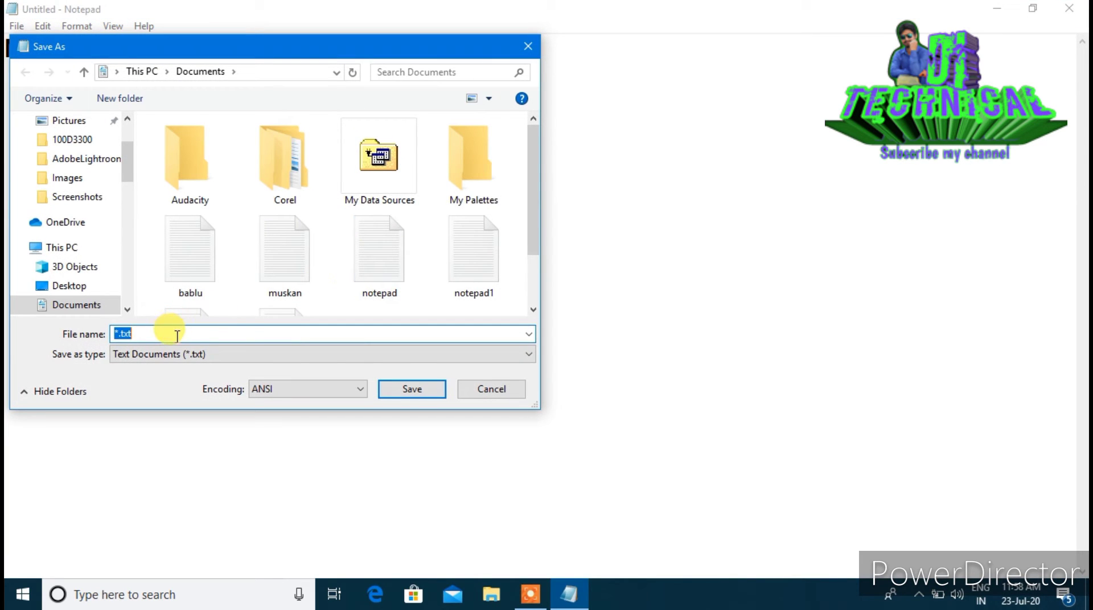
pyautogui.write('note')
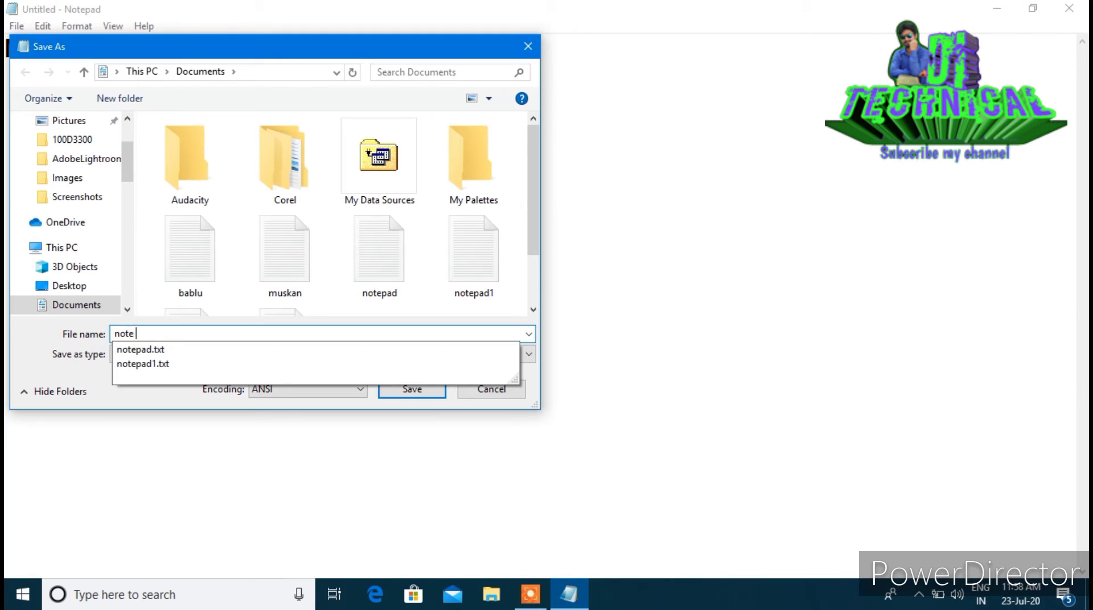
pyautogui.click(177, 336)
pyautogui.write('pad1')
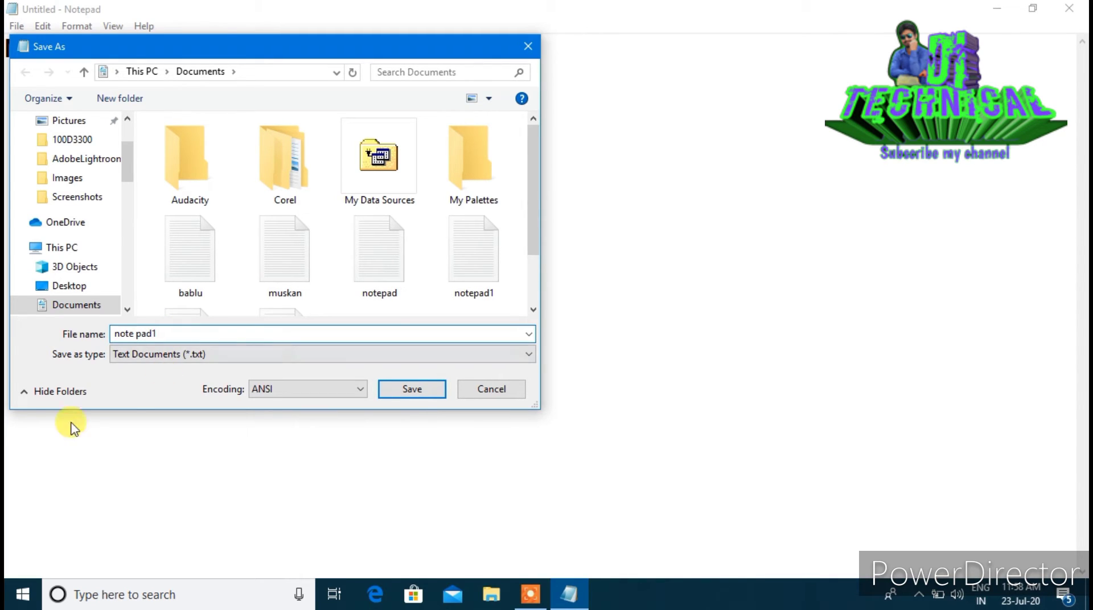
pyautogui.click(412, 390)
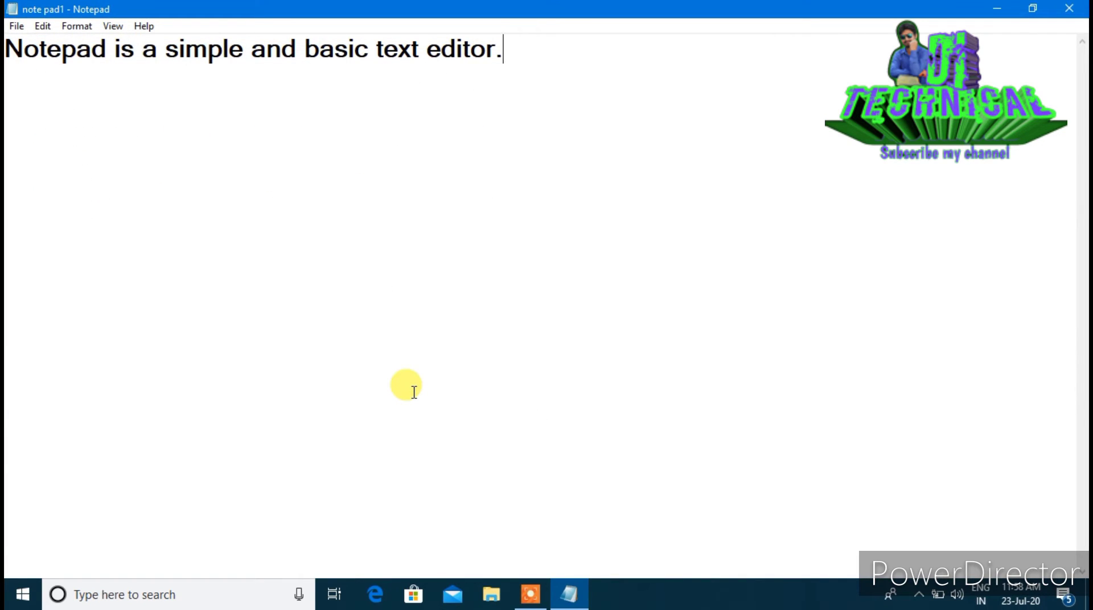
pyautogui.click(16, 27)
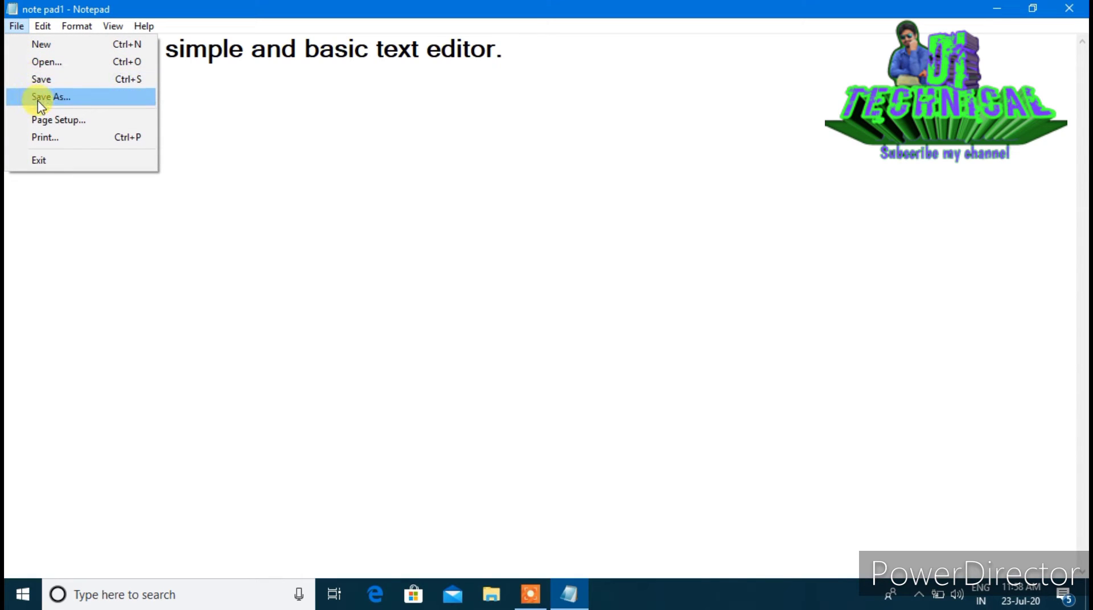
pyautogui.click(228, 99)
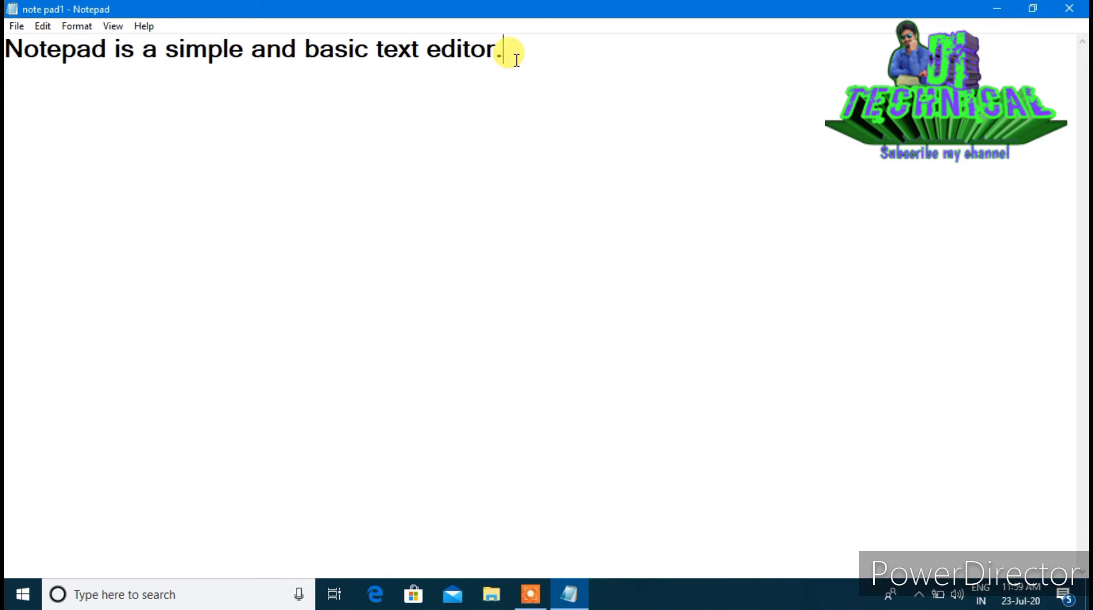
# - Add a second line reading "notepad is a simple and basic text editor." below the existing sentence
pyautogui.press('Return')
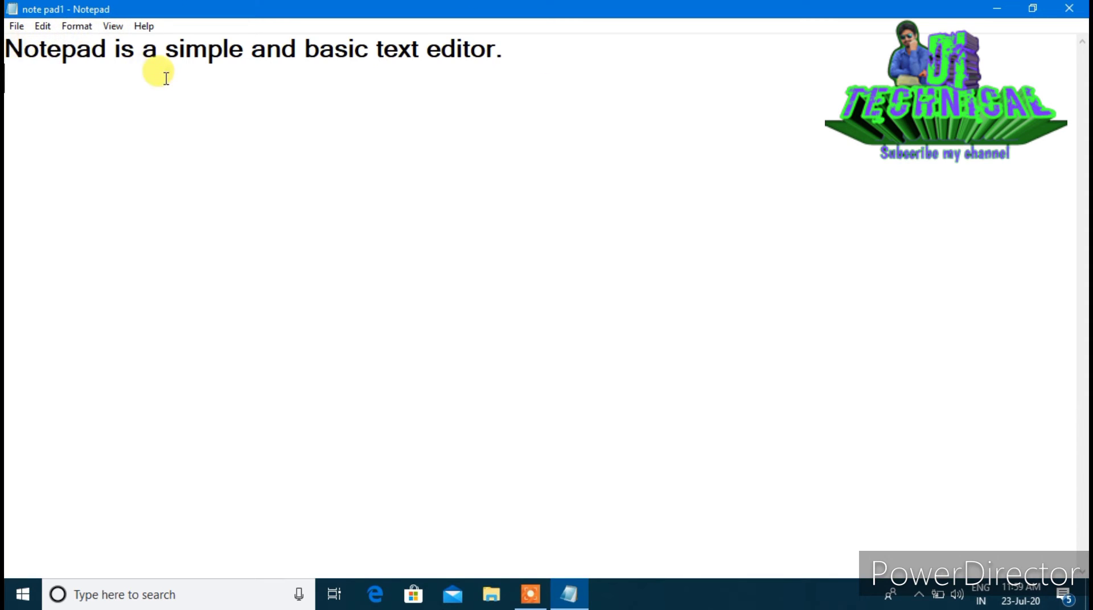
pyautogui.write('note ')
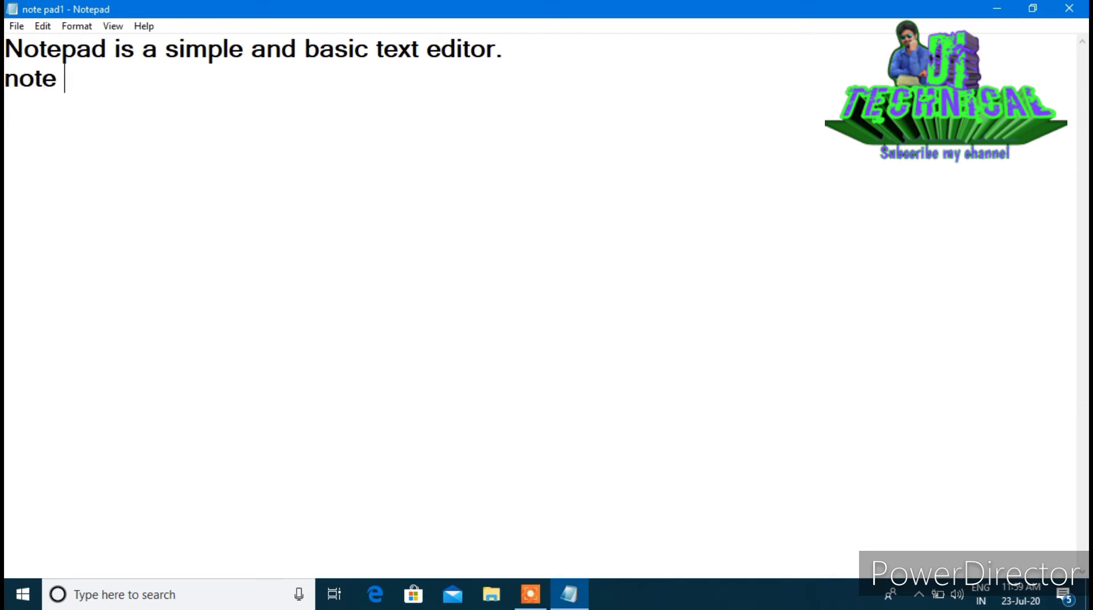
pyautogui.write('pad ')
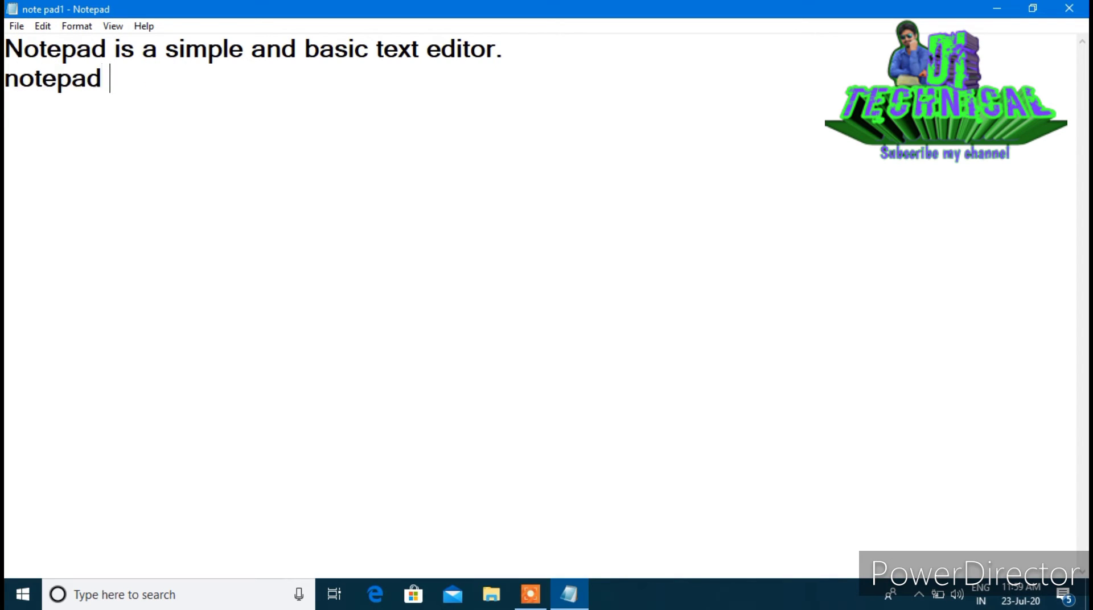
pyautogui.write('is a si')
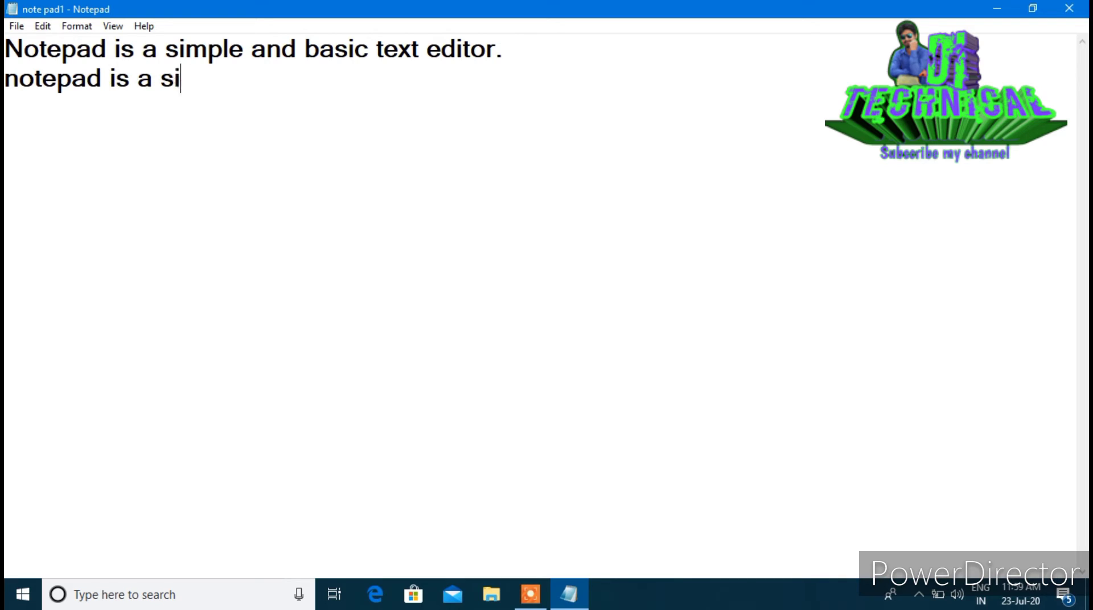
pyautogui.write('mple a')
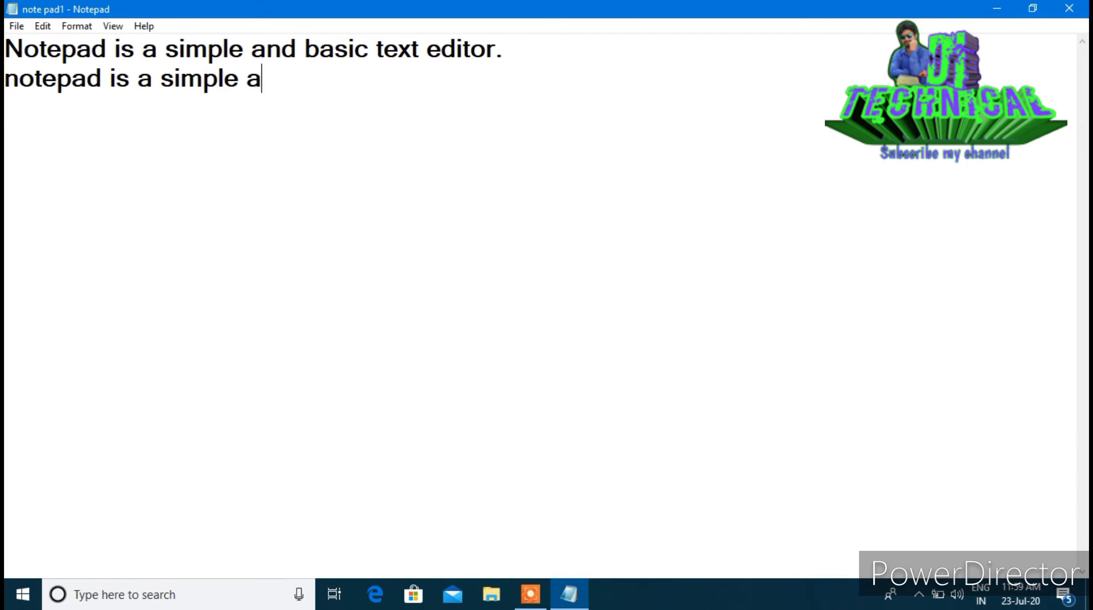
pyautogui.write('nd bas')
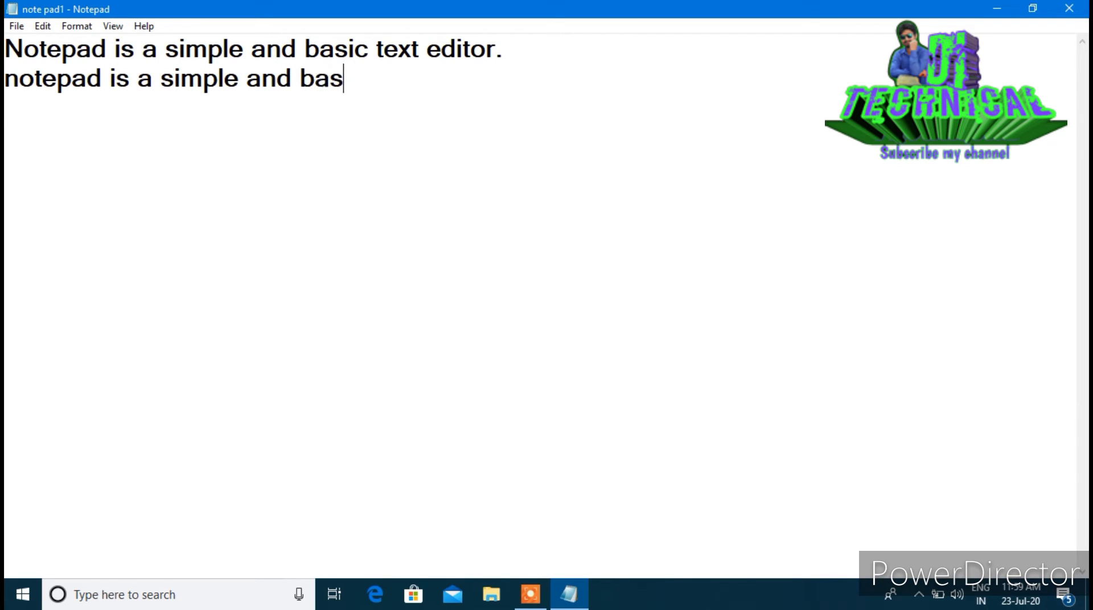
pyautogui.write('ic text ')
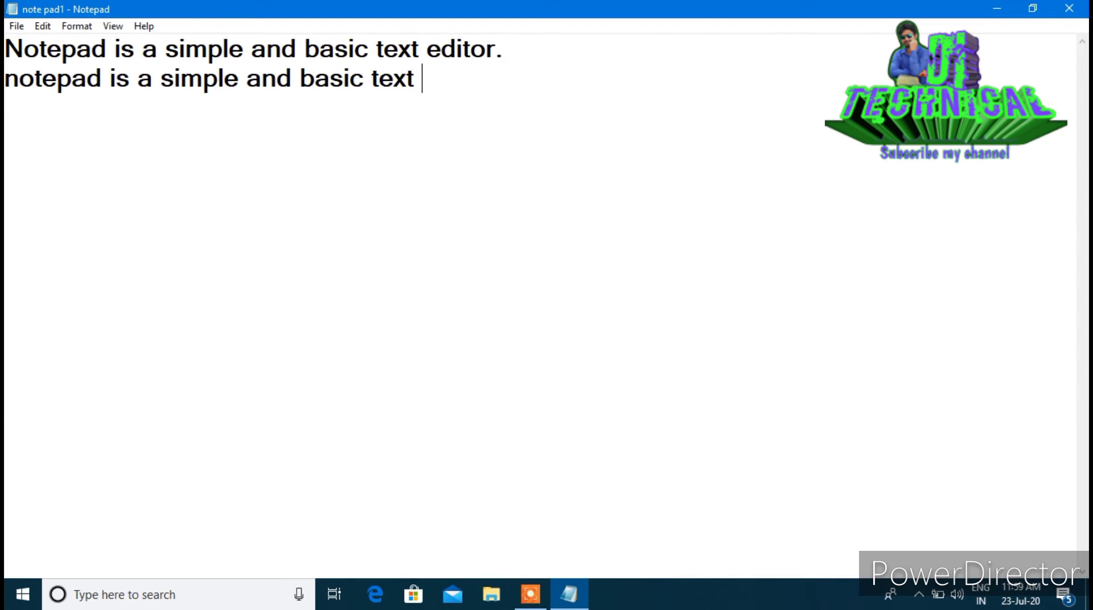
pyautogui.write('editor')
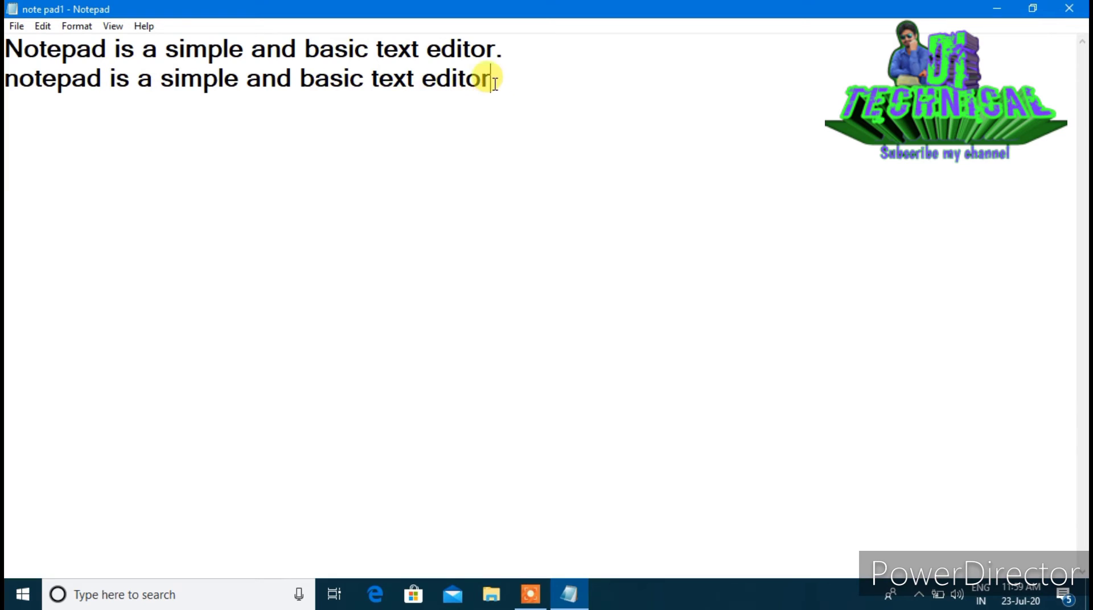
pyautogui.write('.')
# - Save the extended document as a separate text file named "note pad2" in the Documents folder
pyautogui.click(16, 26)
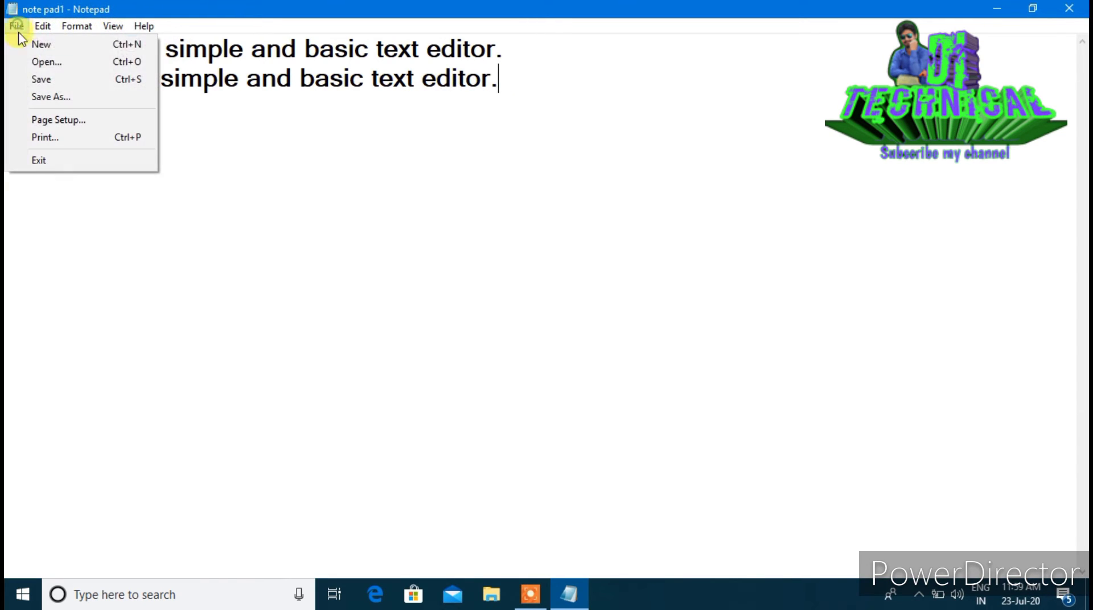
pyautogui.click(40, 98)
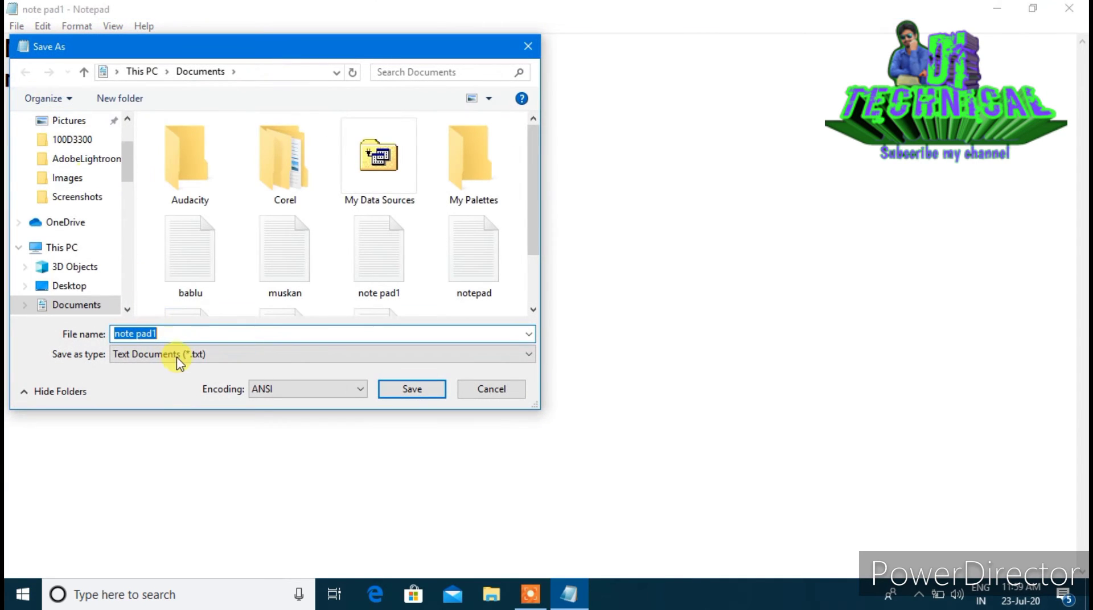
pyautogui.press('Right')
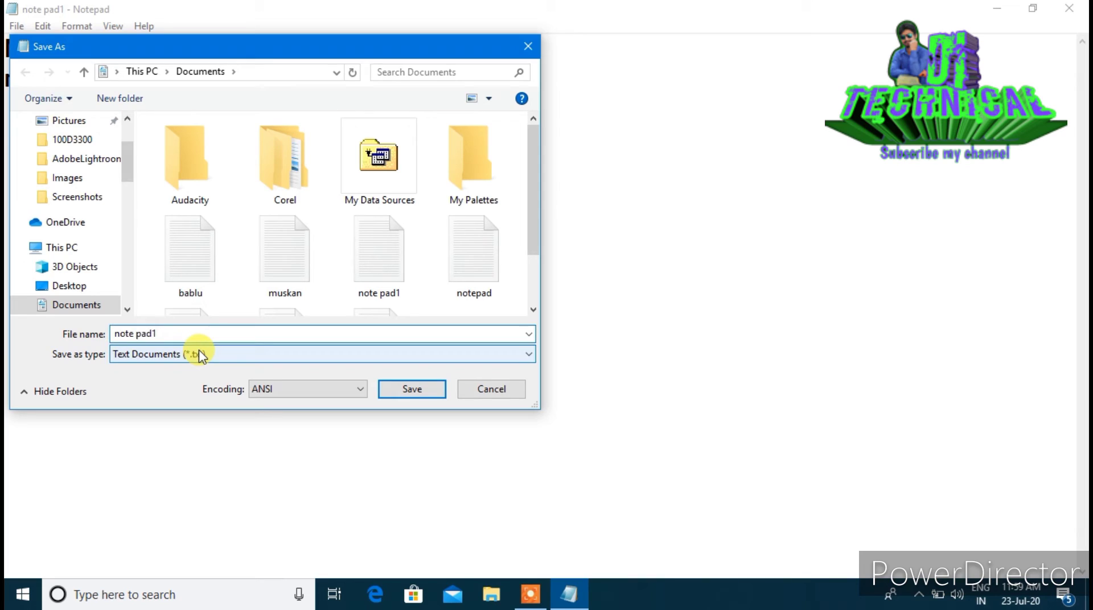
pyautogui.press('BackSpace')
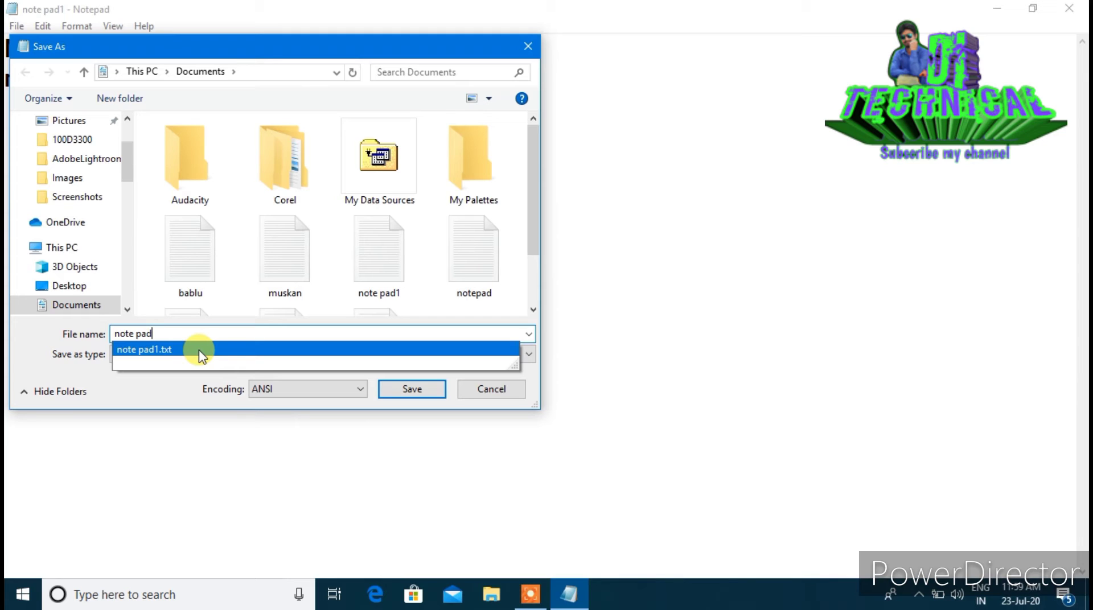
pyautogui.write('2')
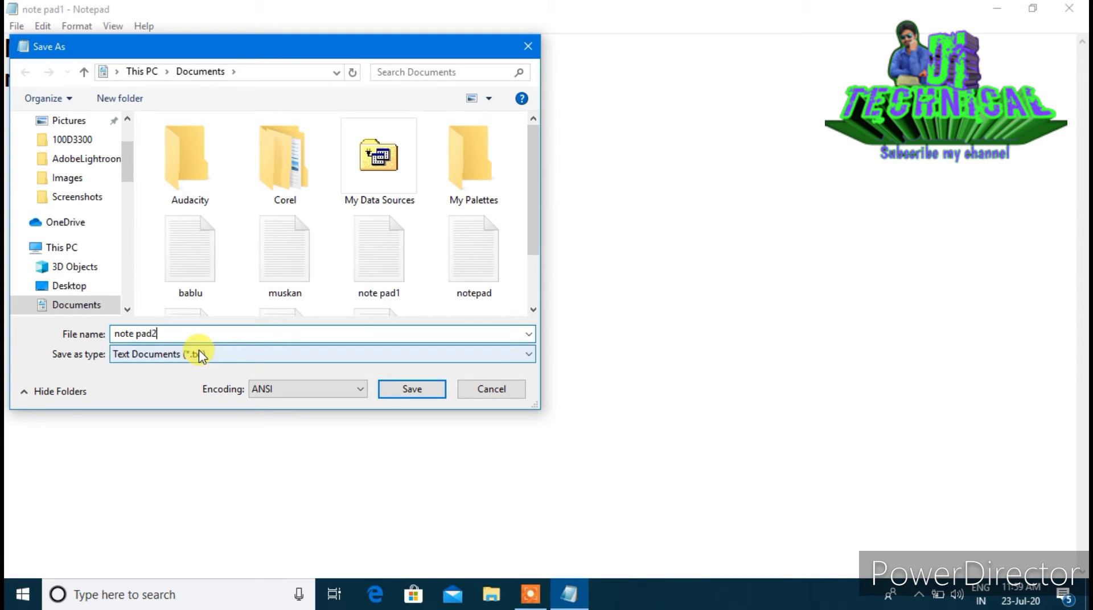
pyautogui.click(395, 393)
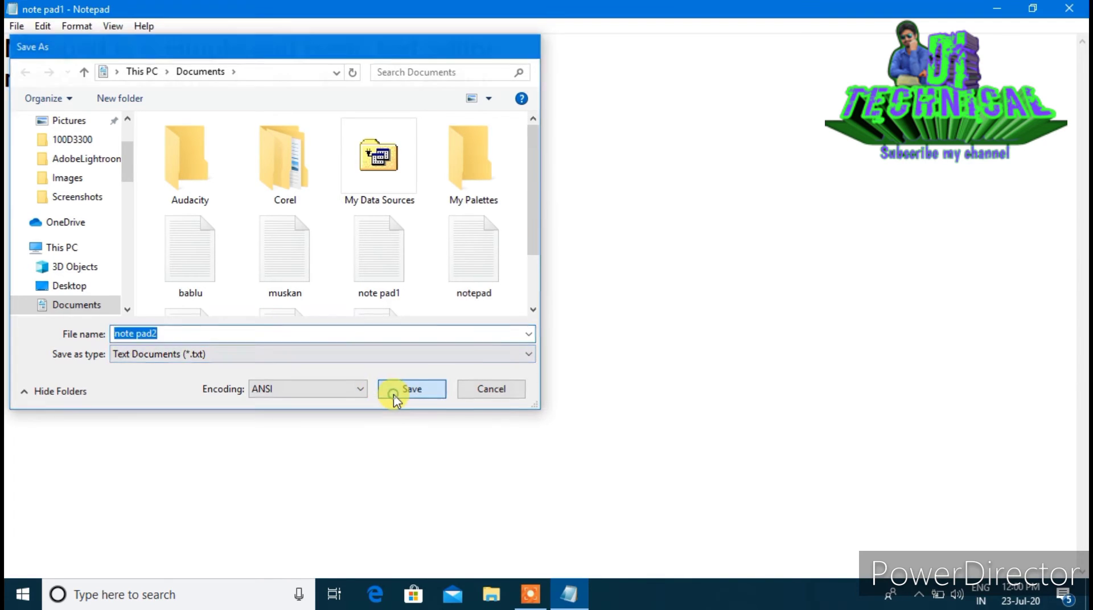
# - Open the text file note pad1 from the Documents folder and highlight its sentence
pyautogui.click(17, 27)
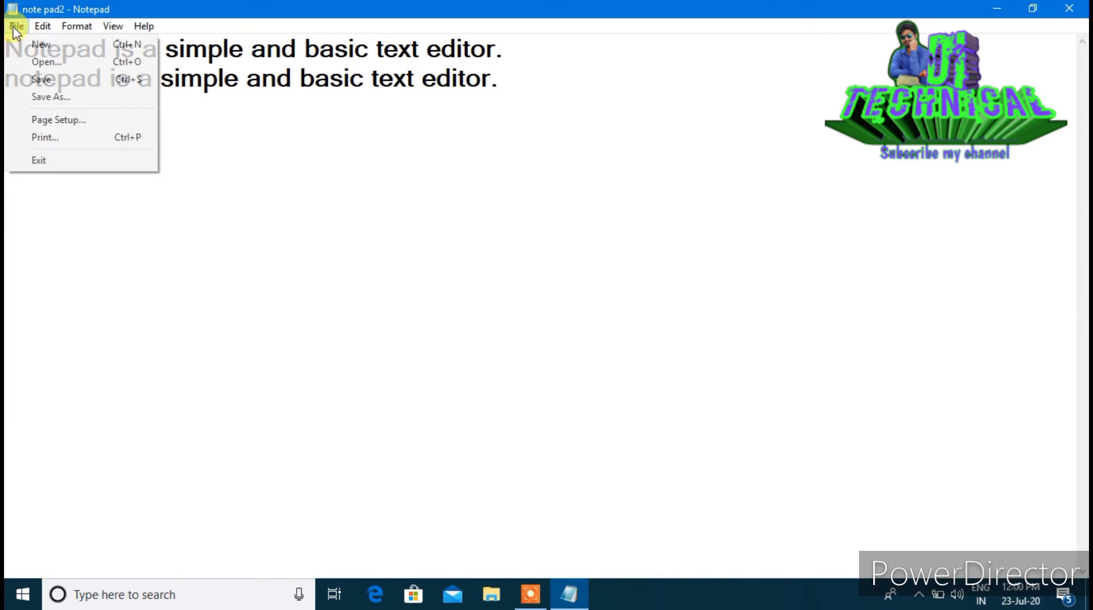
pyautogui.click(39, 62)
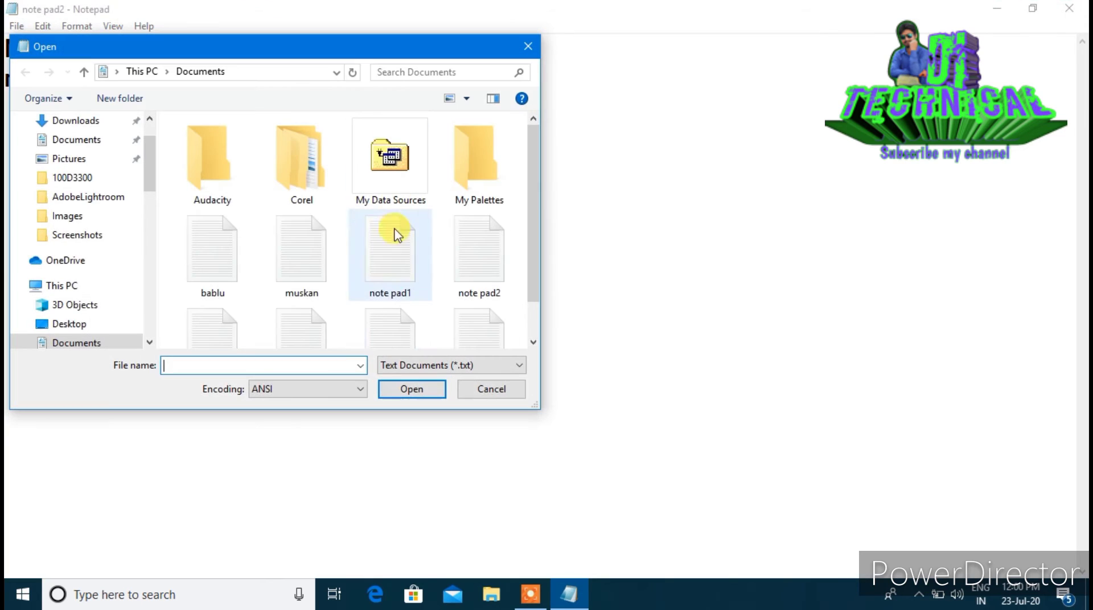
pyautogui.click(391, 293)
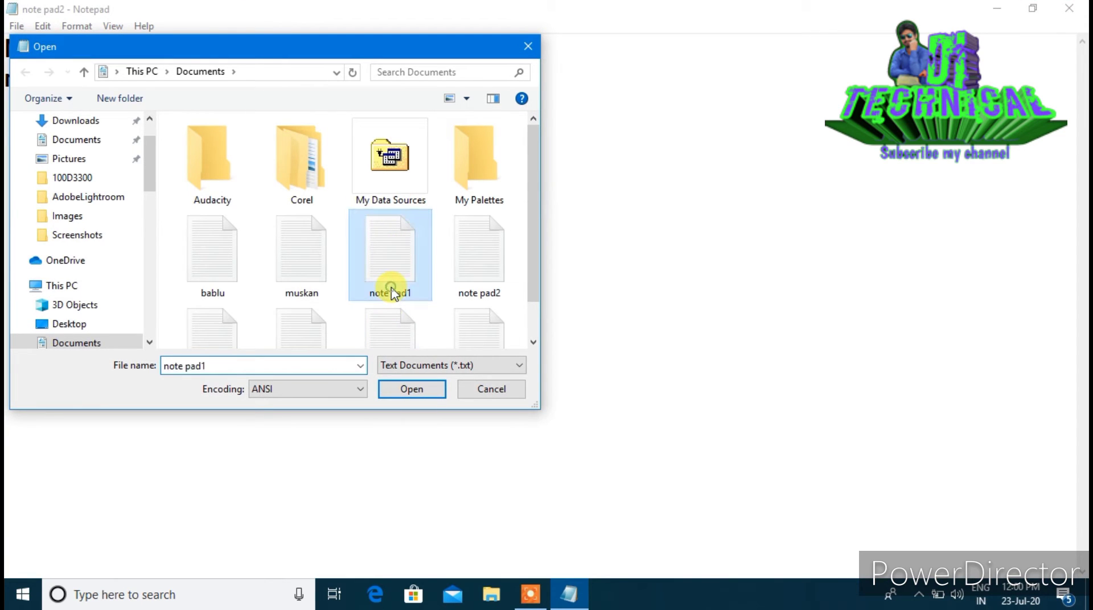
pyautogui.click(477, 296)
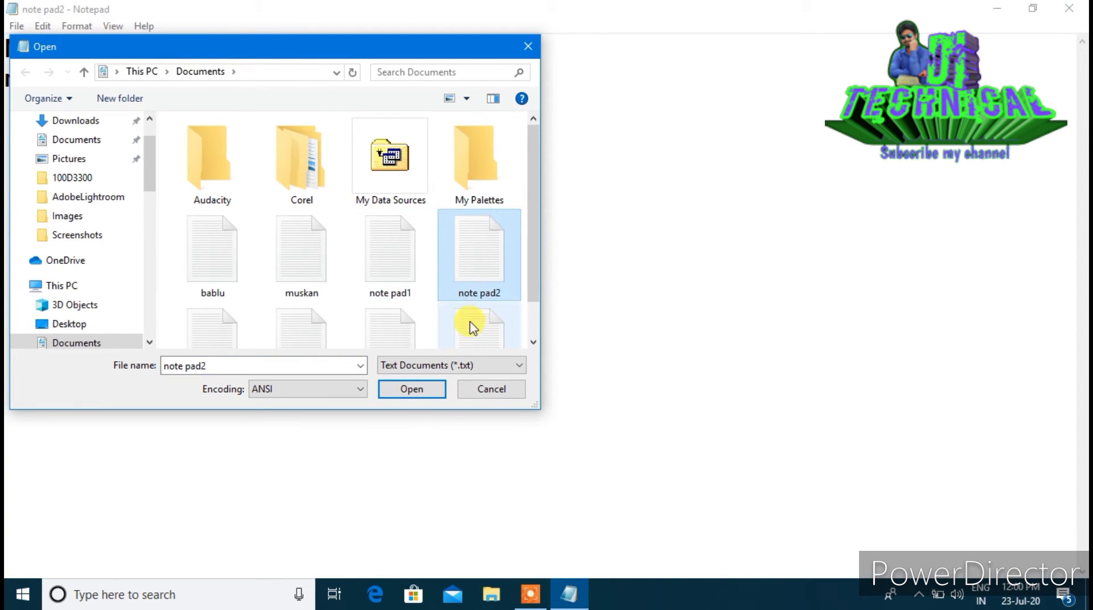
pyautogui.click(386, 283)
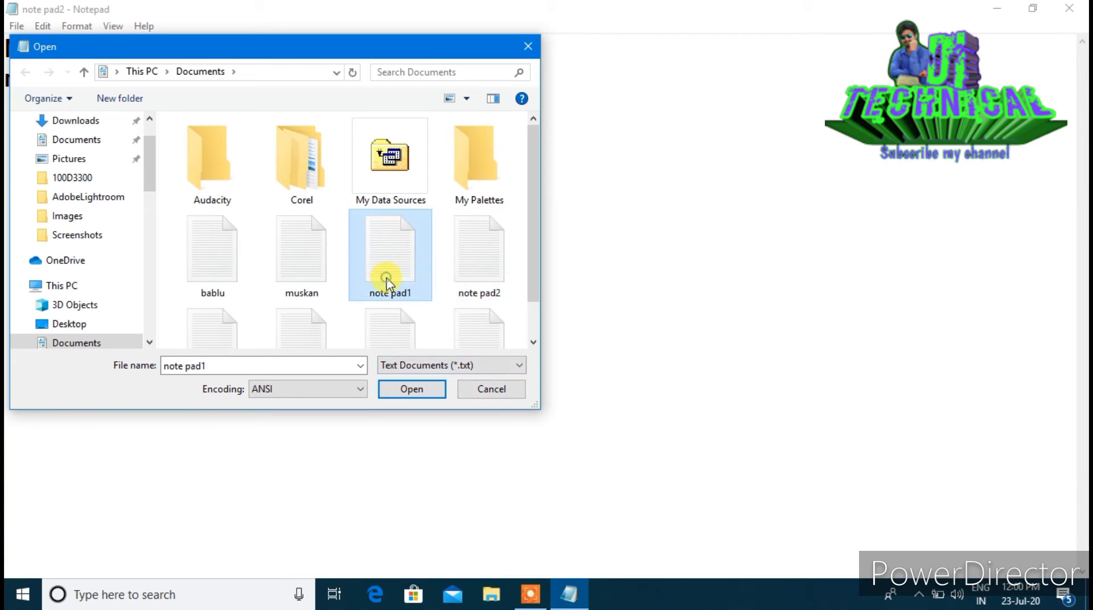
pyautogui.click(418, 392)
pyautogui.moveTo(5, 49); pyautogui.dragTo(500, 45)
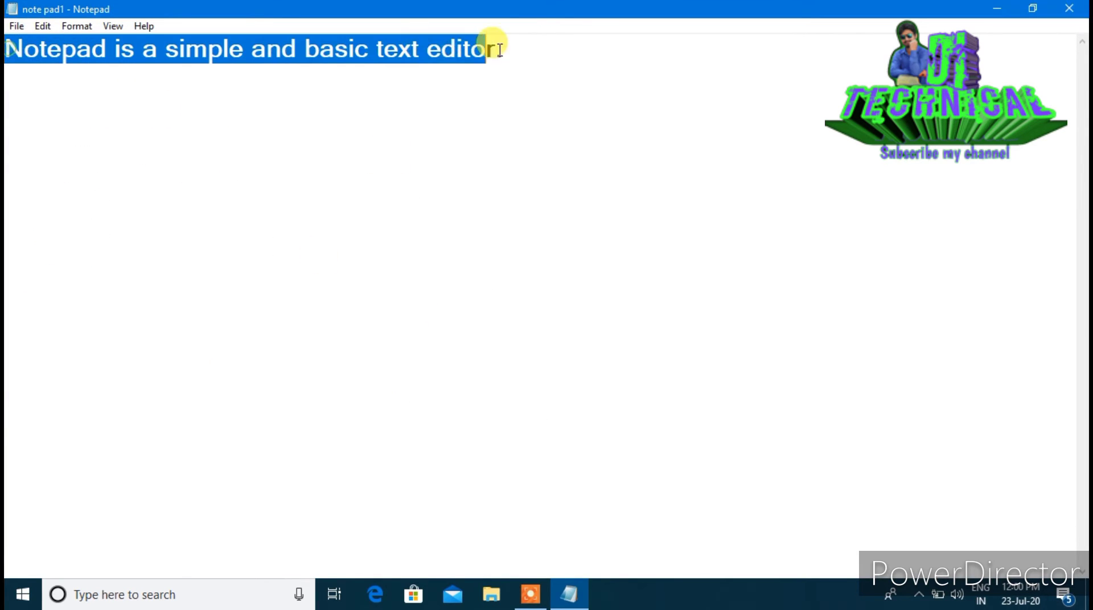
# - Open the text file note pad2 from the Documents folder in place of note pad1
pyautogui.click(17, 27)
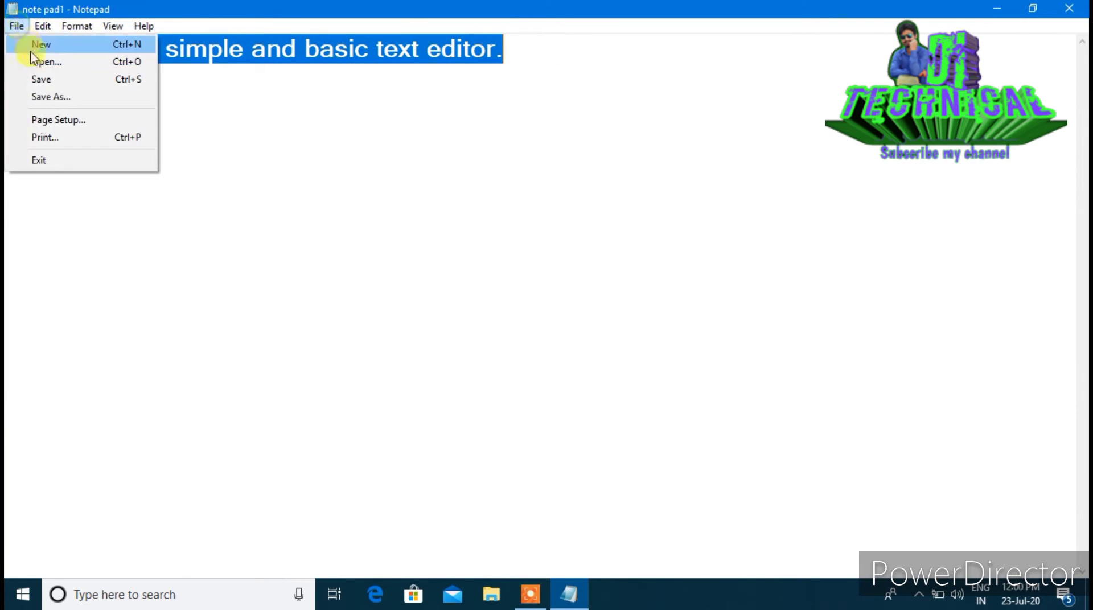
pyautogui.click(36, 62)
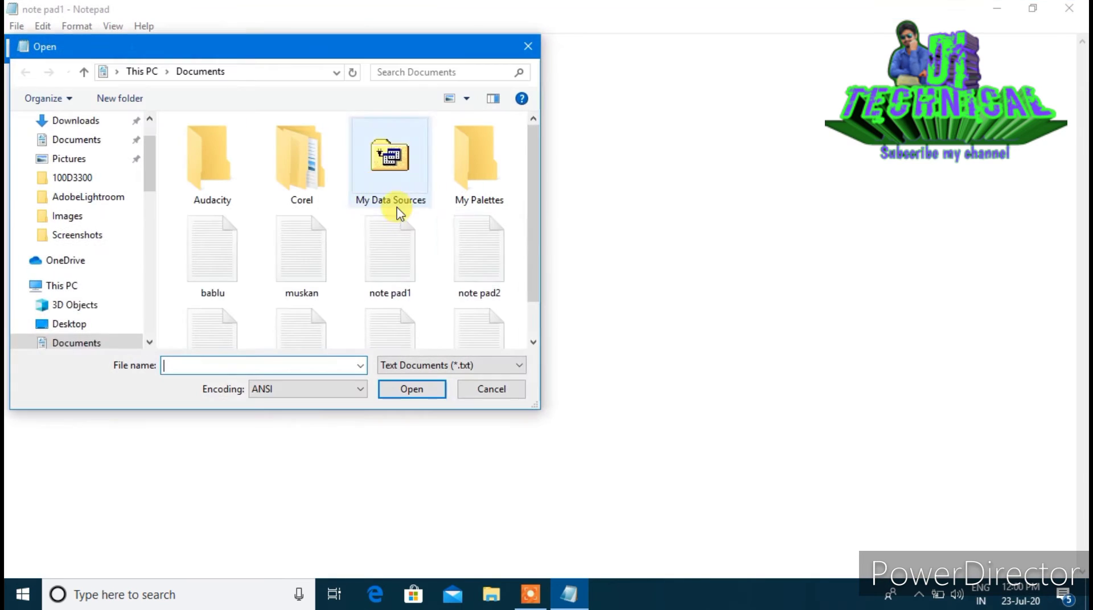
pyautogui.click(476, 277)
pyautogui.click(412, 392)
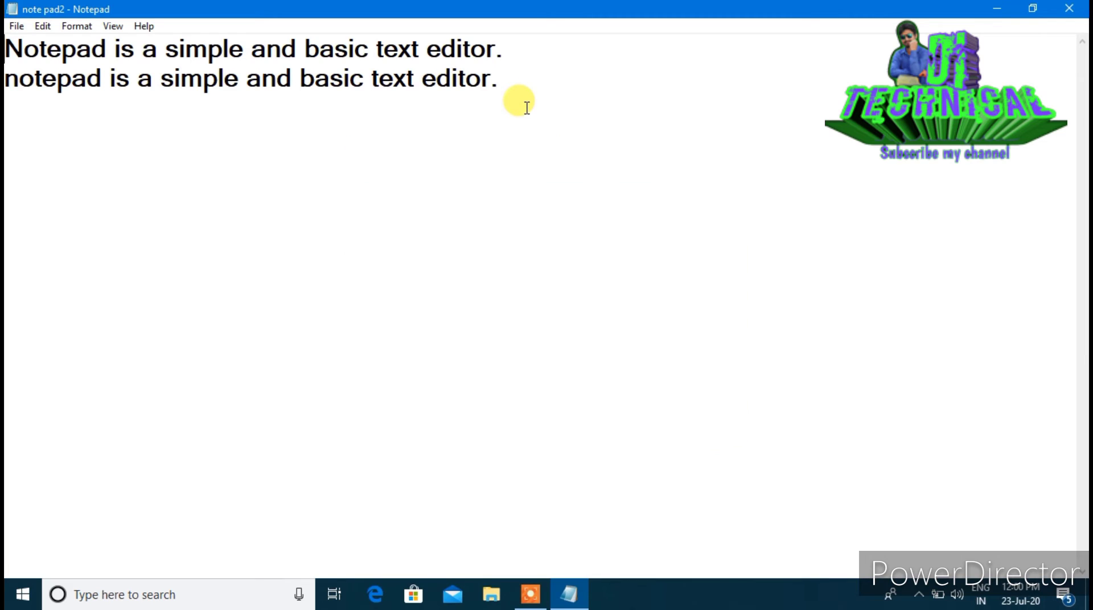
# - Minimize the PC Doctor USB Antivirus scan window that covers the document
pyautogui.click(16, 26)
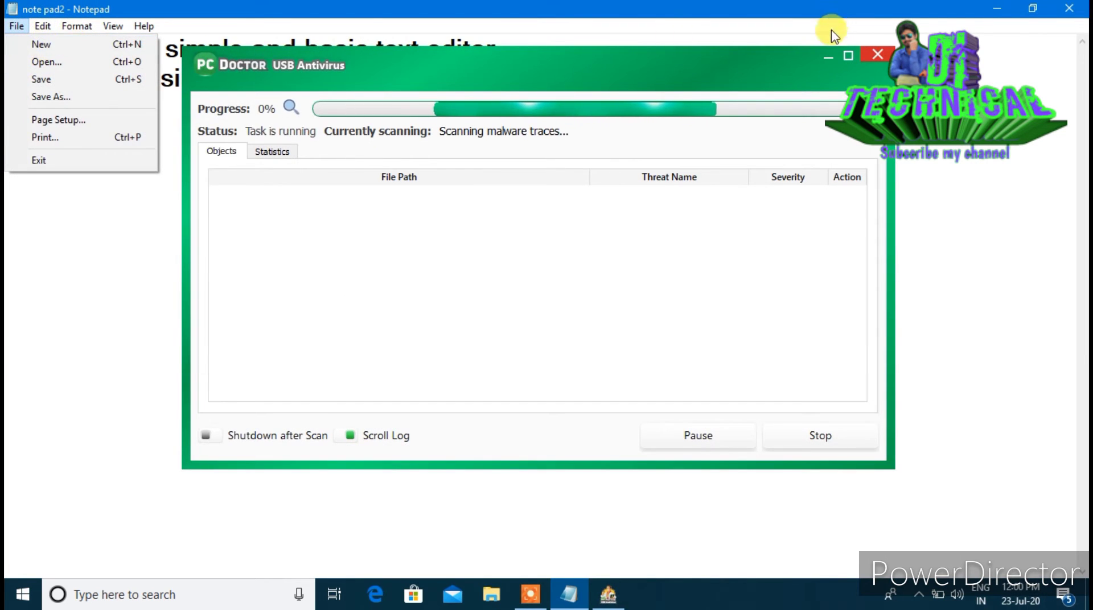
pyautogui.click(817, 59)
pyautogui.click(828, 57)
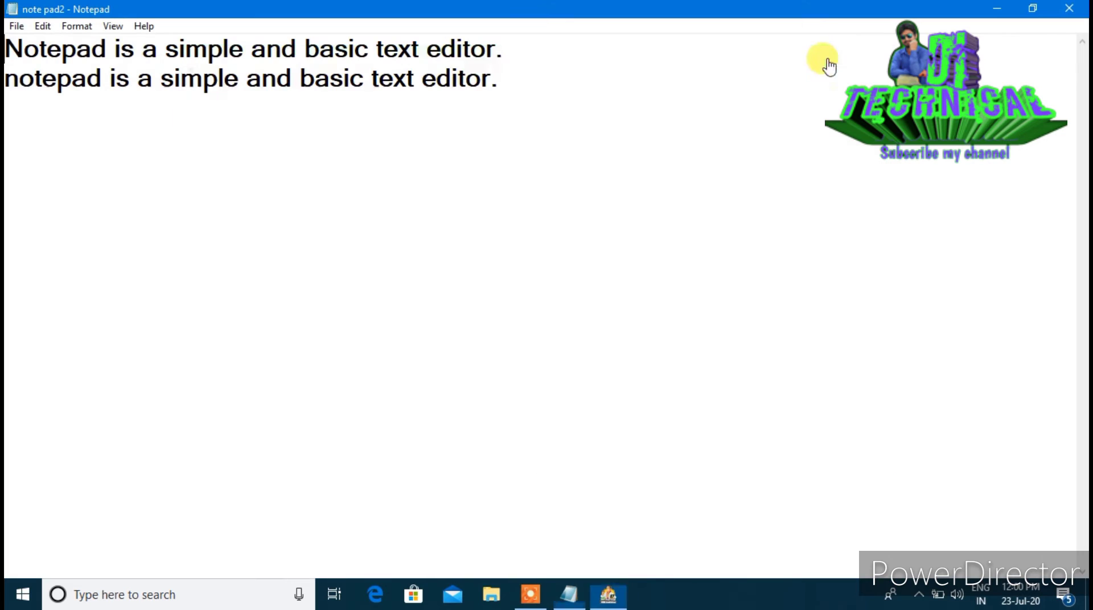
# - Open the page setup for note pad2 and set the paper size to A4
pyautogui.click(16, 27)
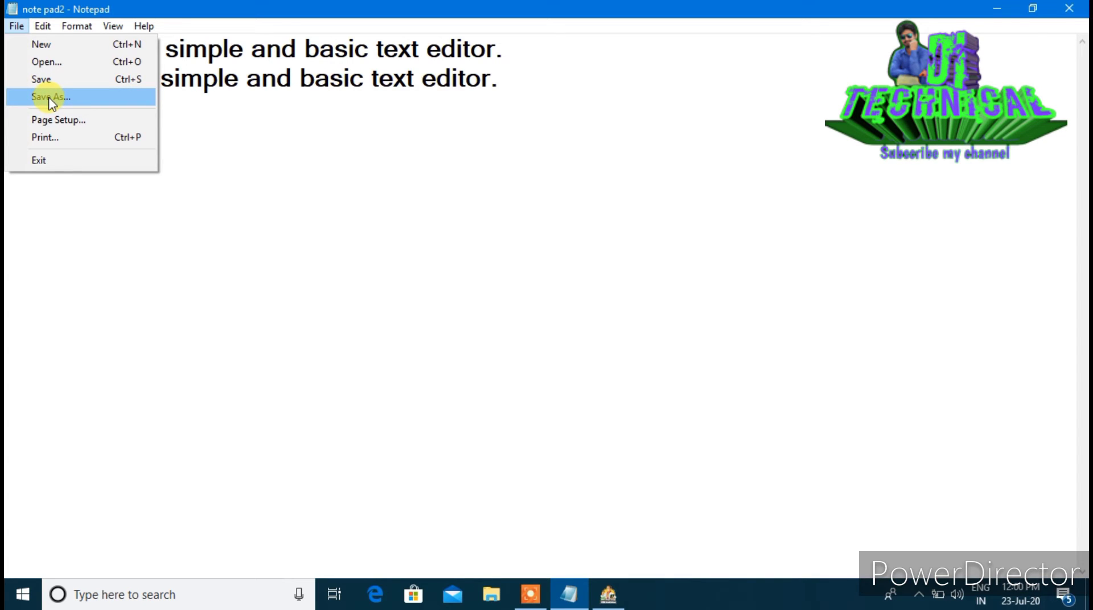
pyautogui.click(50, 119)
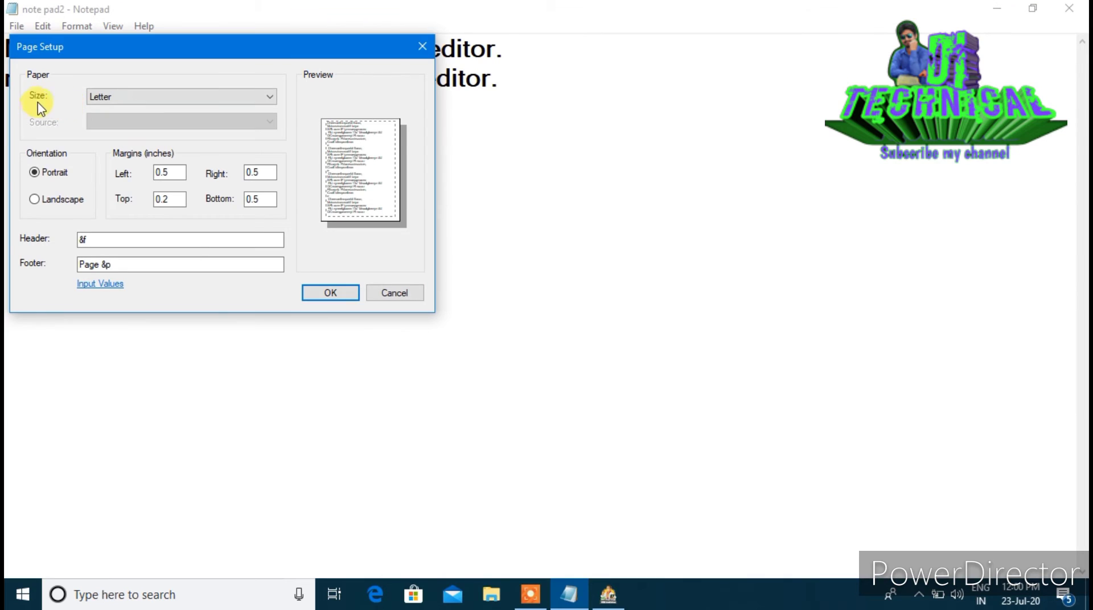
pyautogui.click(117, 100)
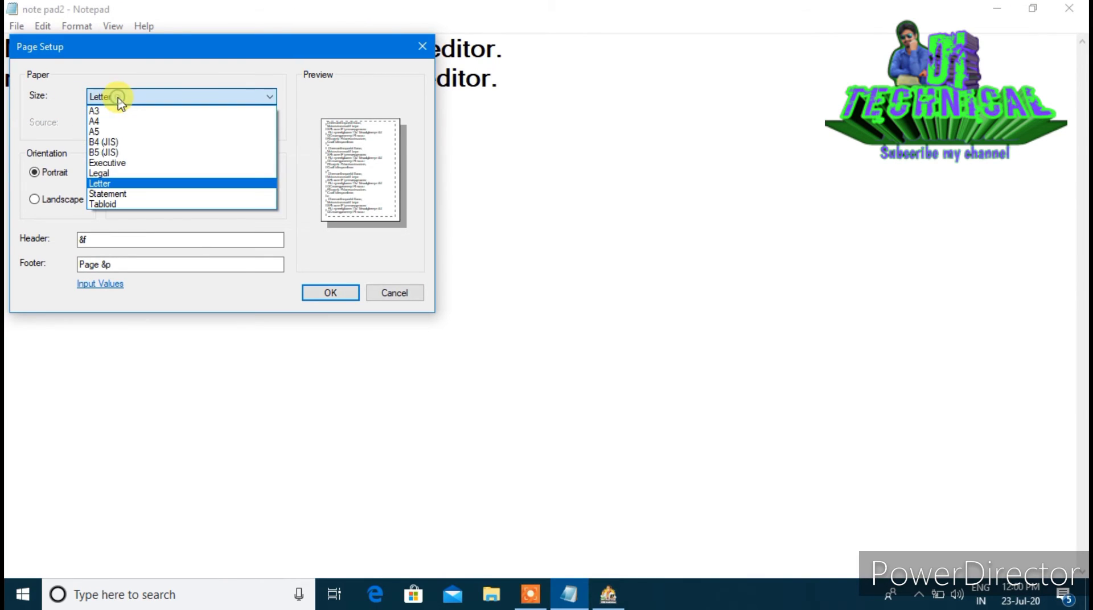
pyautogui.click(98, 122)
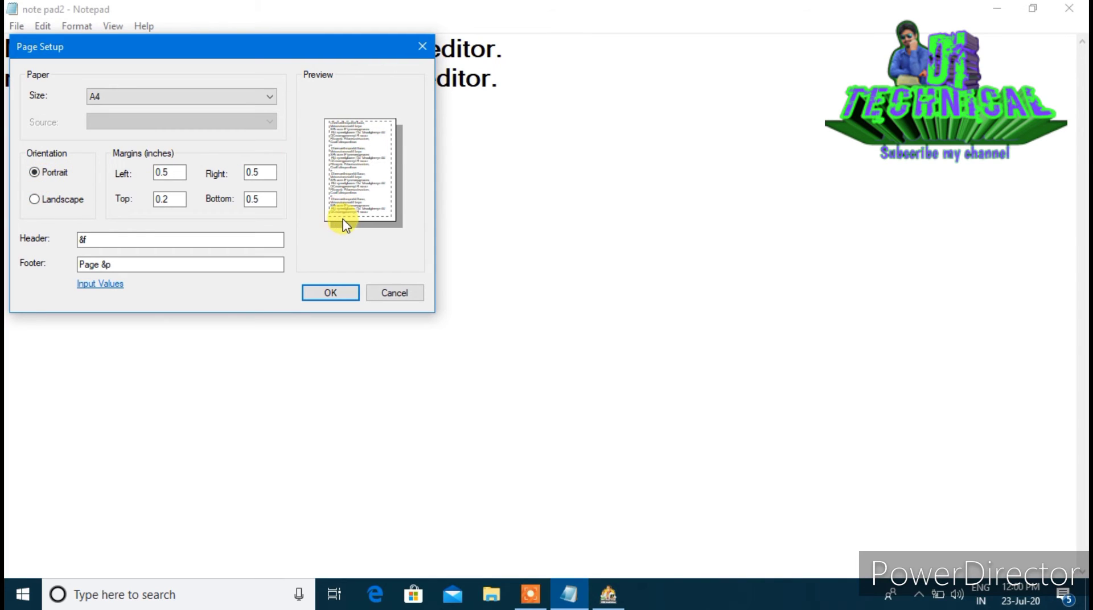
# - Compare the Landscape and Portrait orientations in the page preview, ending with Portrait selected
pyautogui.click(34, 199)
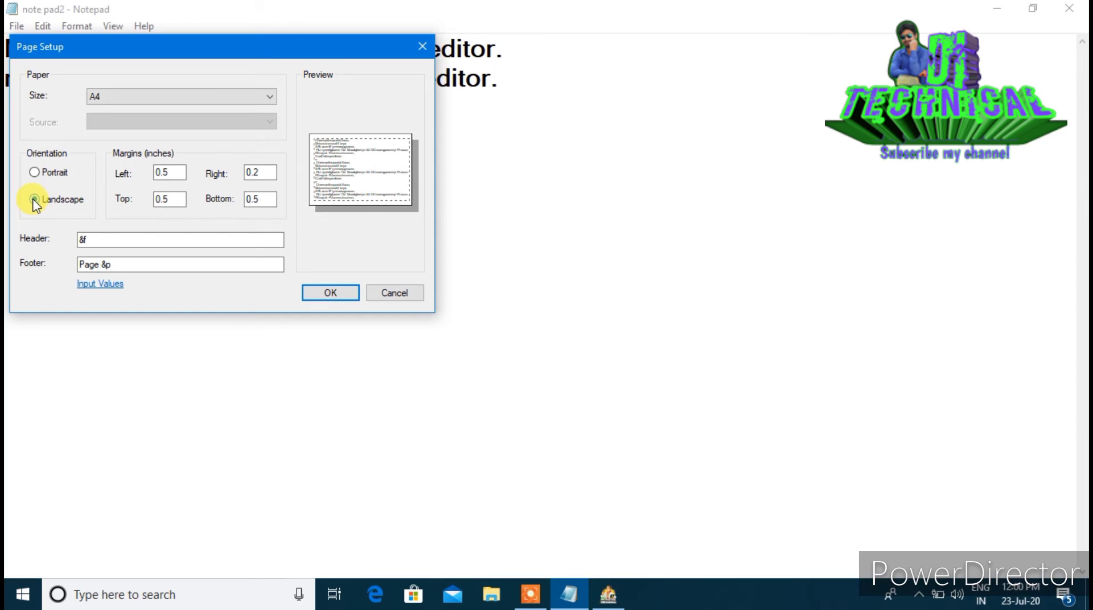
pyautogui.click(33, 174)
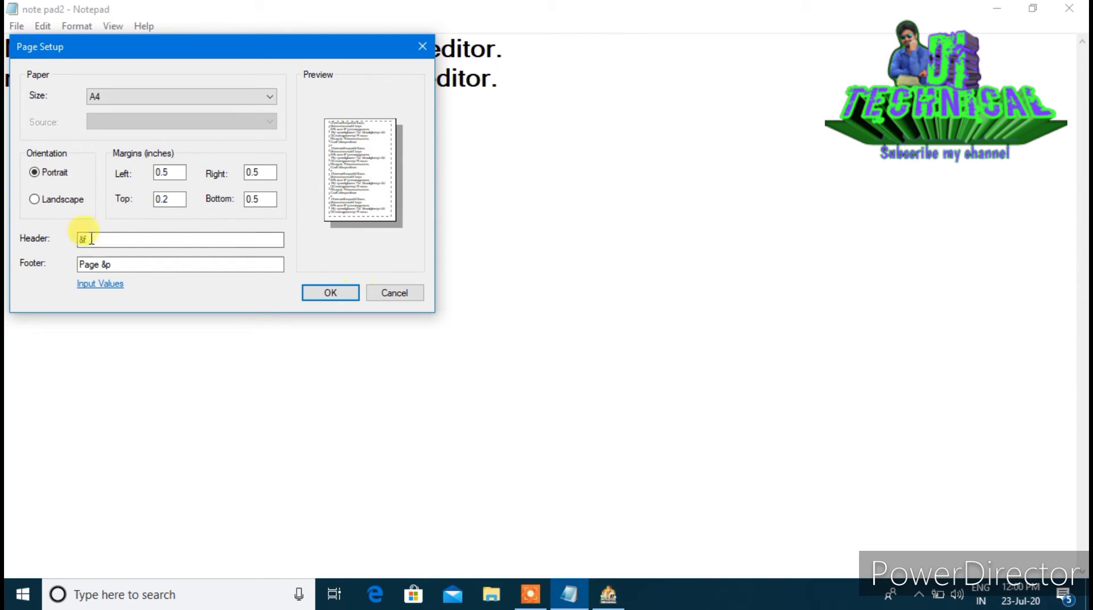
pyautogui.click(34, 199)
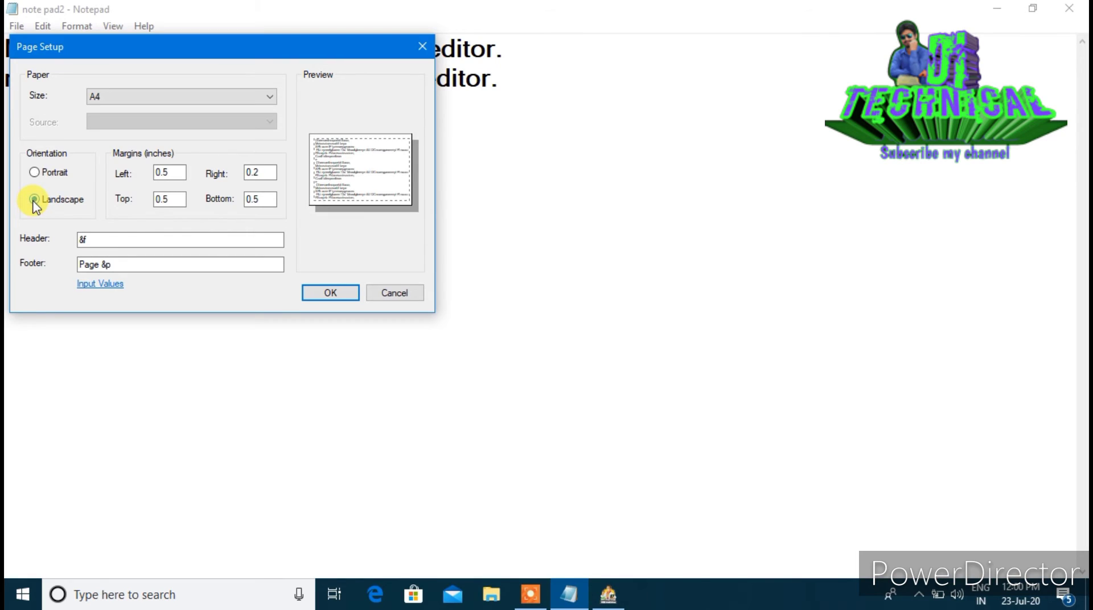
pyautogui.click(34, 173)
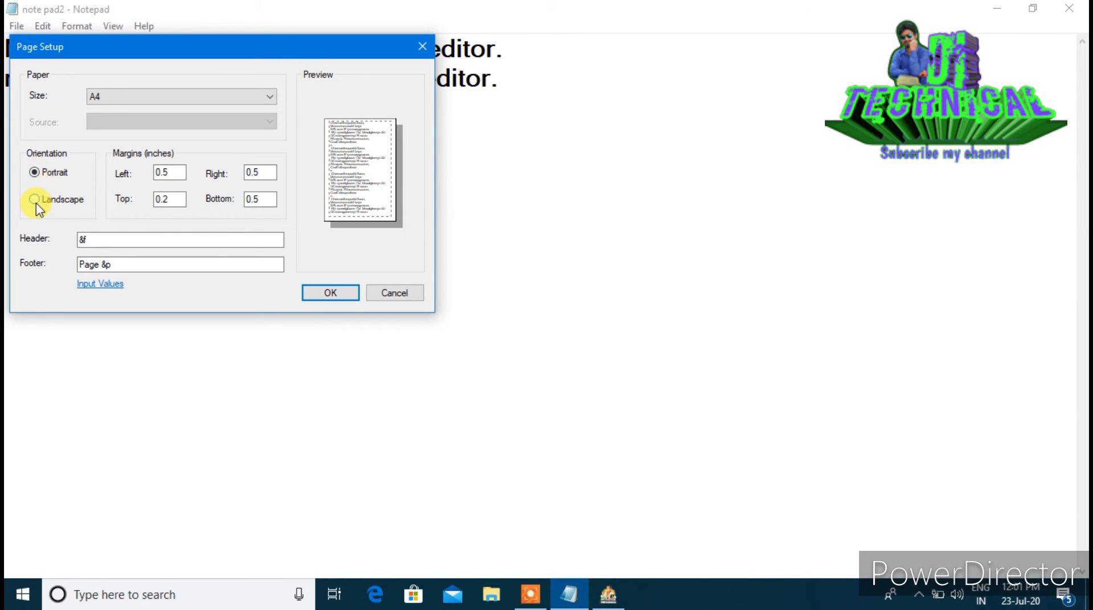
pyautogui.click(34, 200)
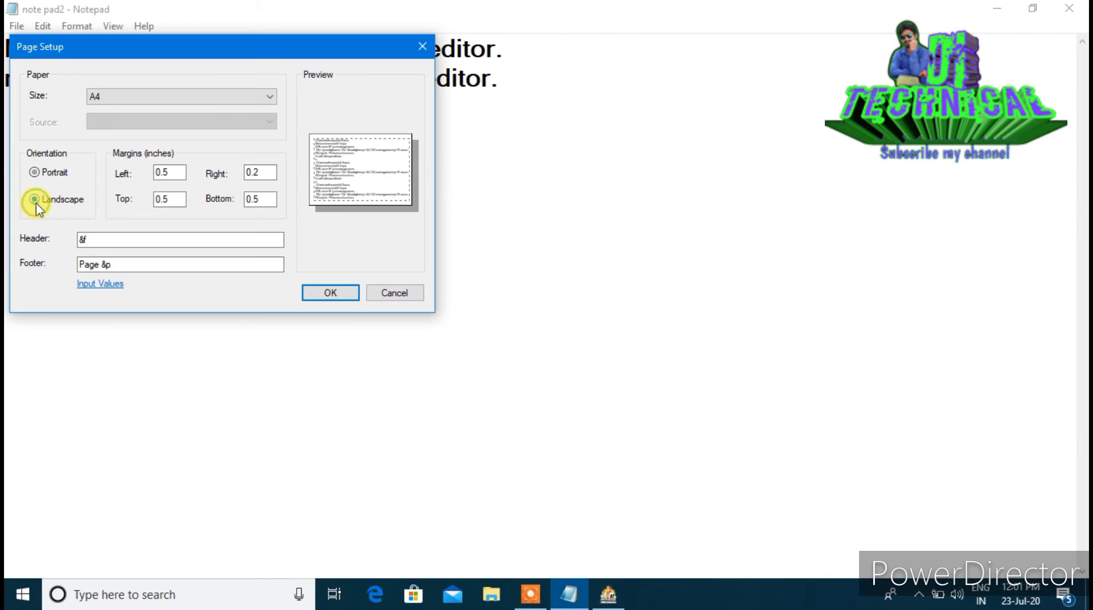
pyautogui.click(35, 173)
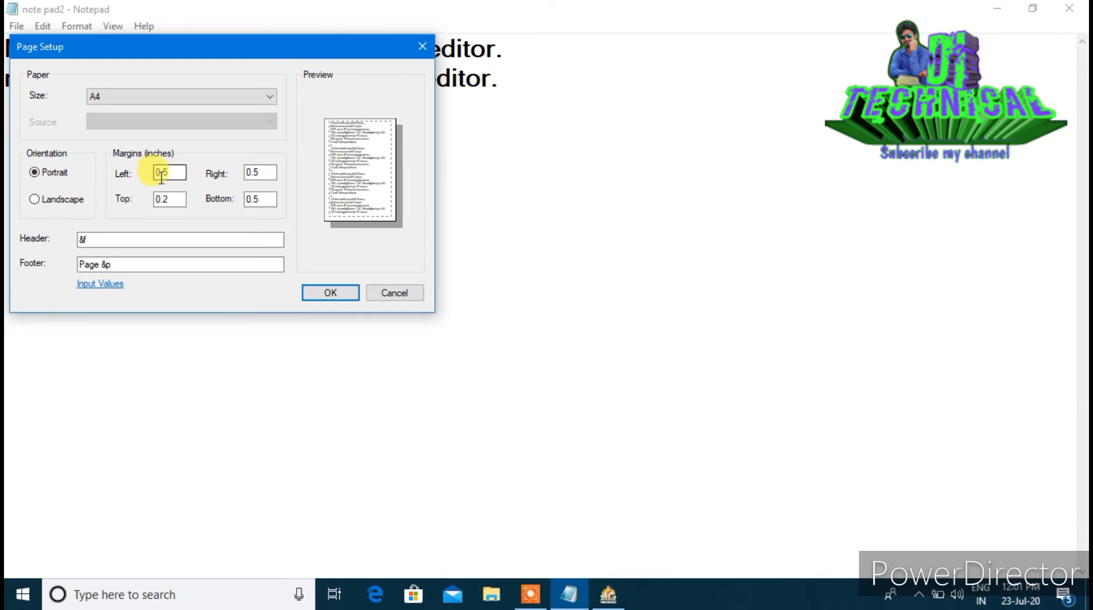
# - Confirm the page setup for note pad2
pyautogui.click(317, 293)
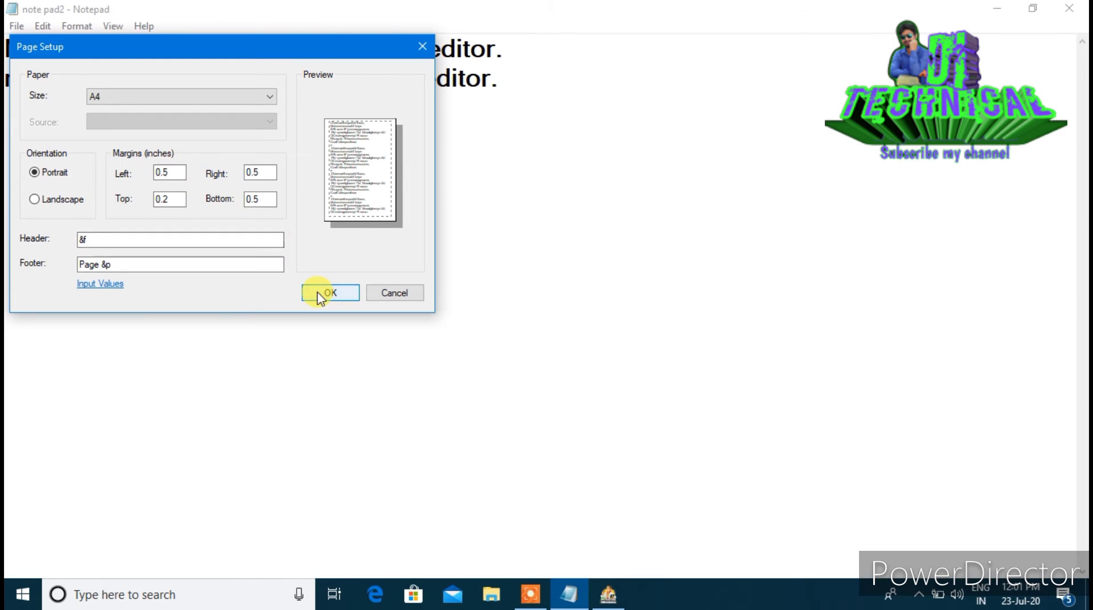
# - Open the print settings for note pad2, set the number of copies to 5, and cancel without printing
pyautogui.click(14, 26)
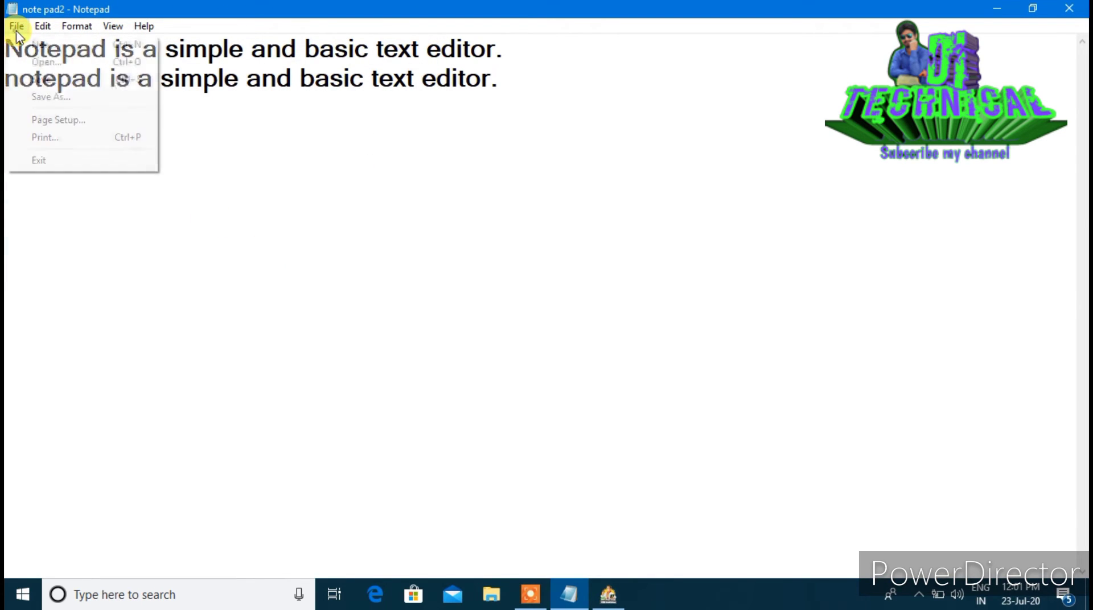
pyautogui.click(46, 137)
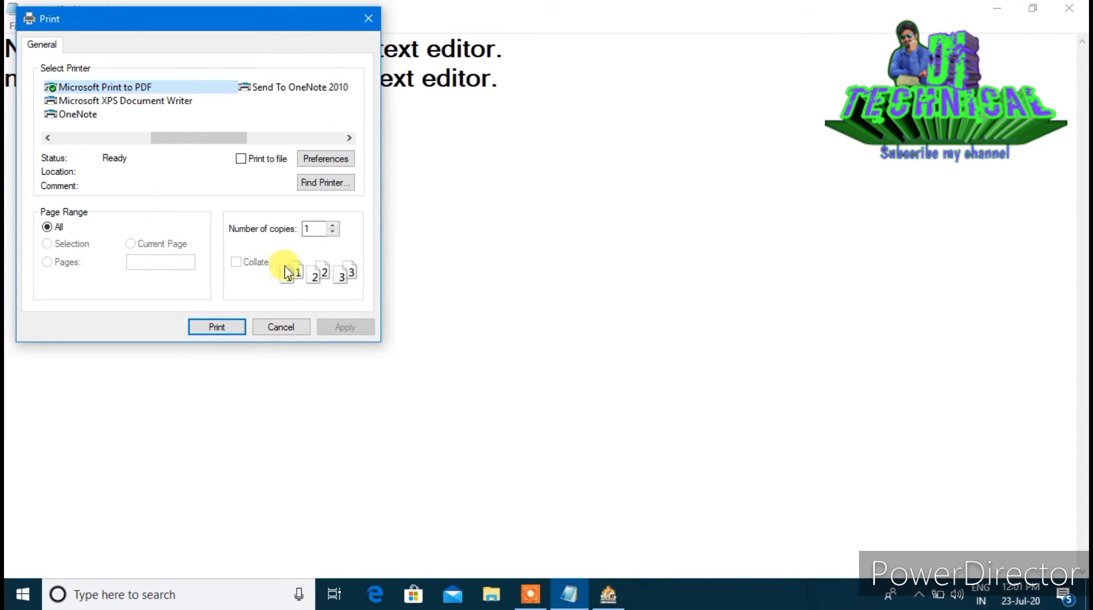
pyautogui.doubleClick(321, 234)
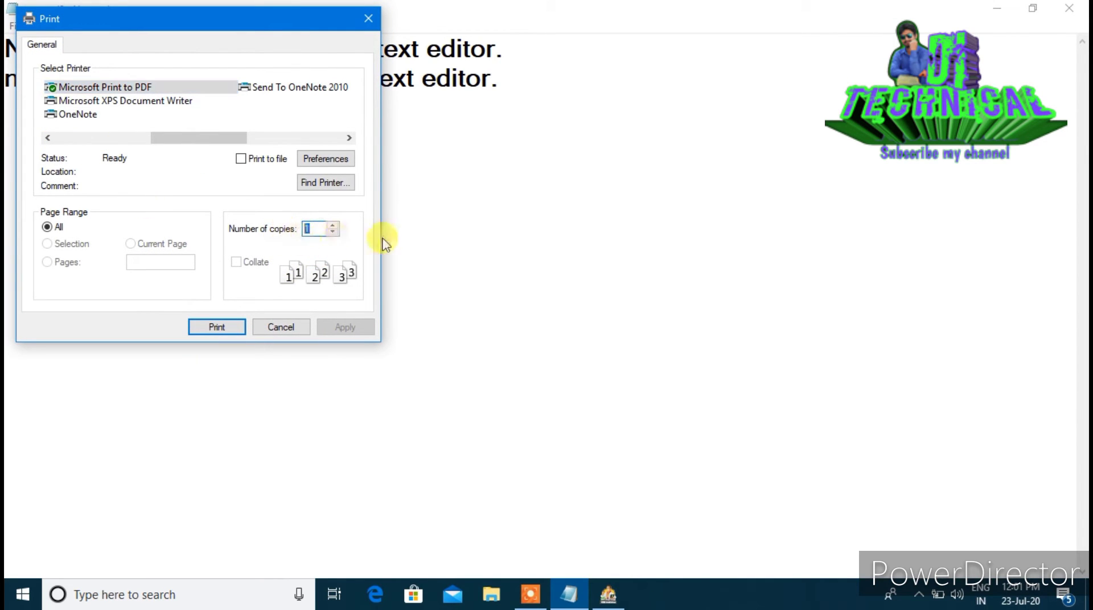
pyautogui.write('5')
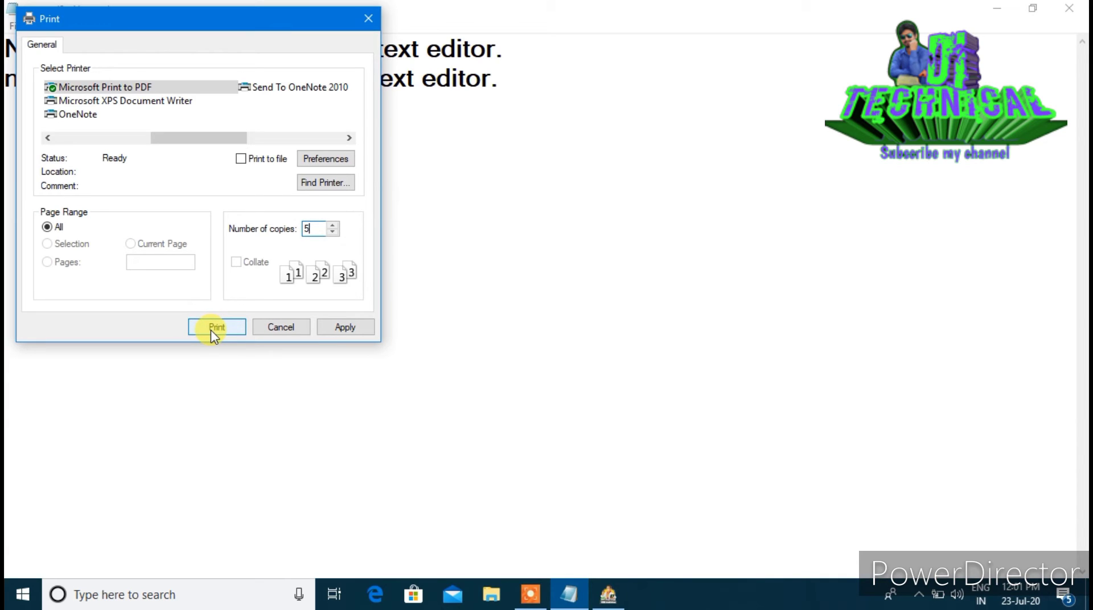
pyautogui.click(285, 328)
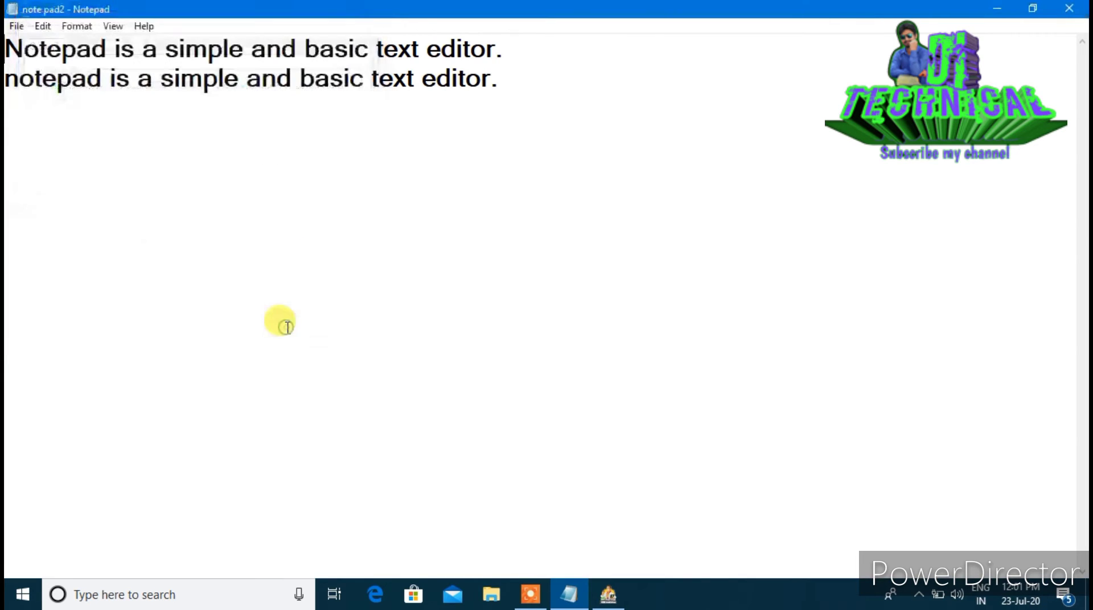
# - Exit Notepad and relaunch it through a Windows search for "notepad", with its window maximized
pyautogui.click(16, 25)
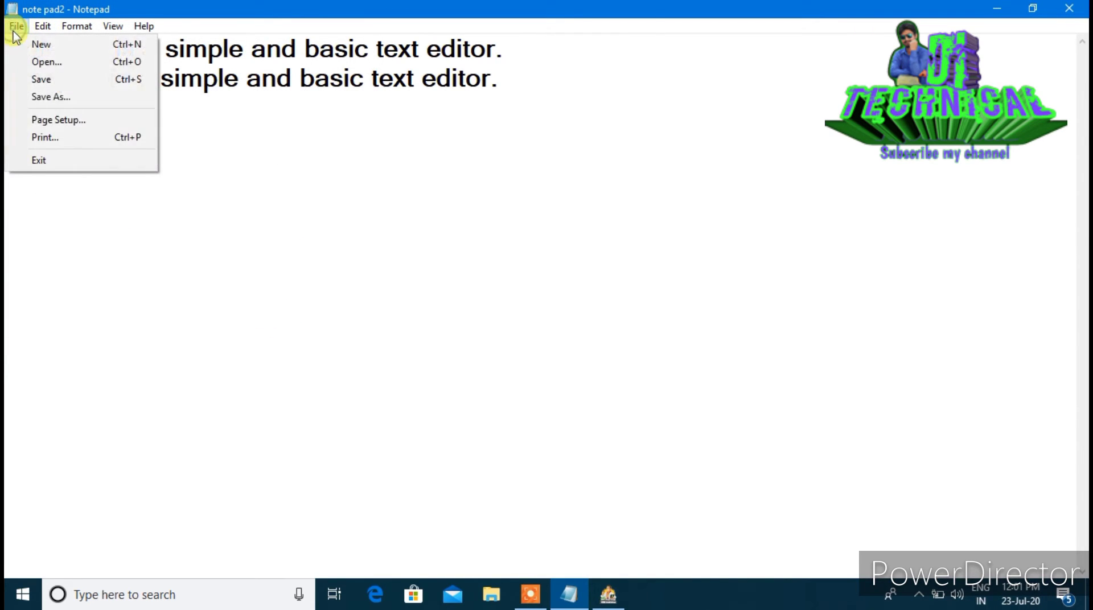
pyautogui.click(43, 161)
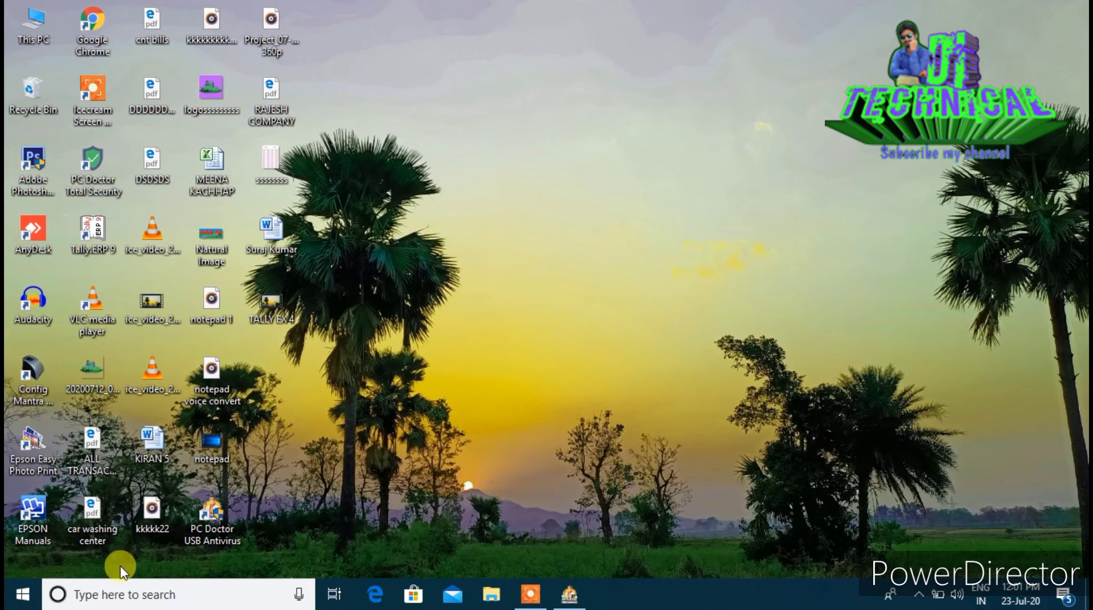
pyautogui.click(83, 594)
pyautogui.write('n')
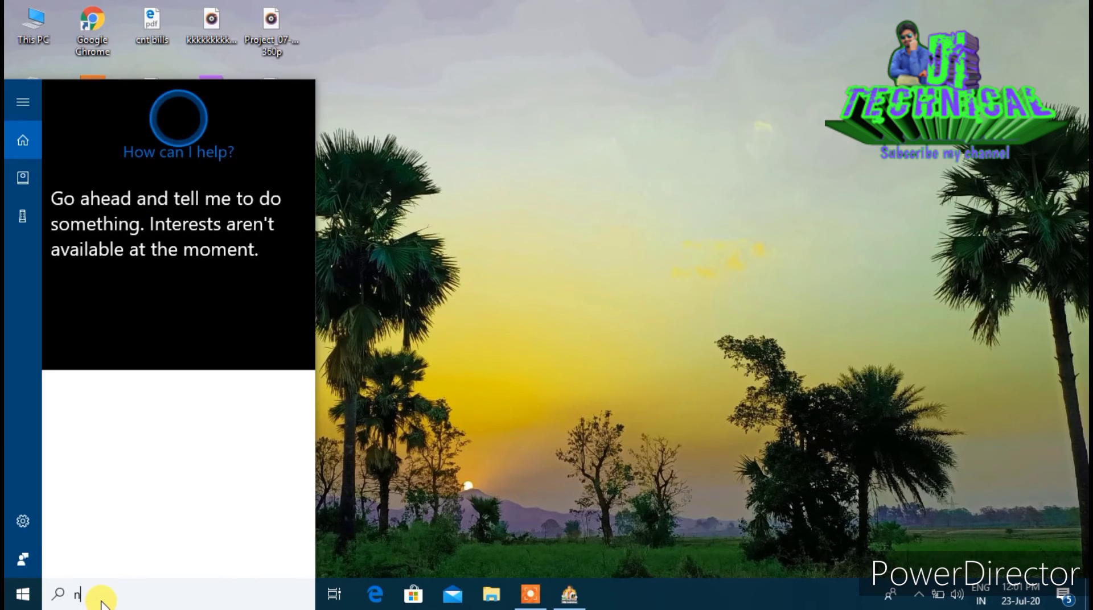
pyautogui.write('otepad')
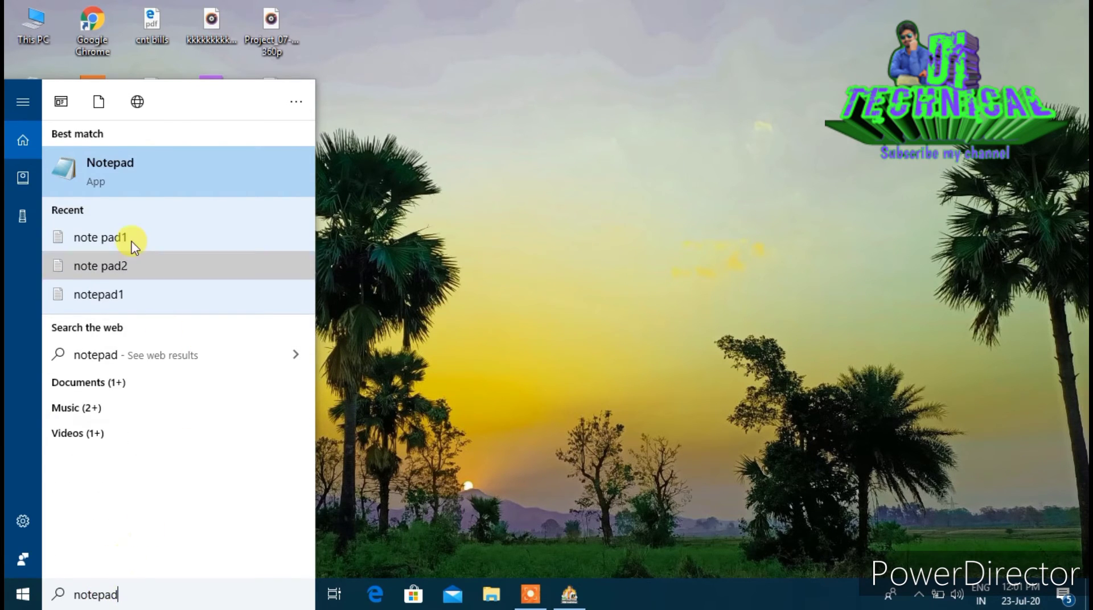
pyautogui.click(122, 168)
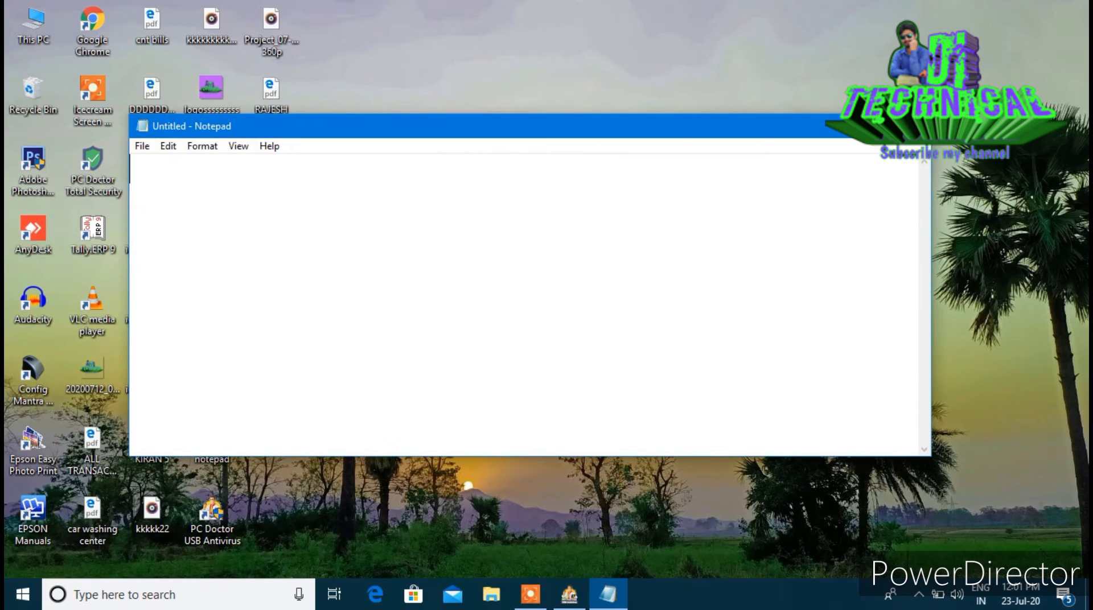
pyautogui.click(875, 126)
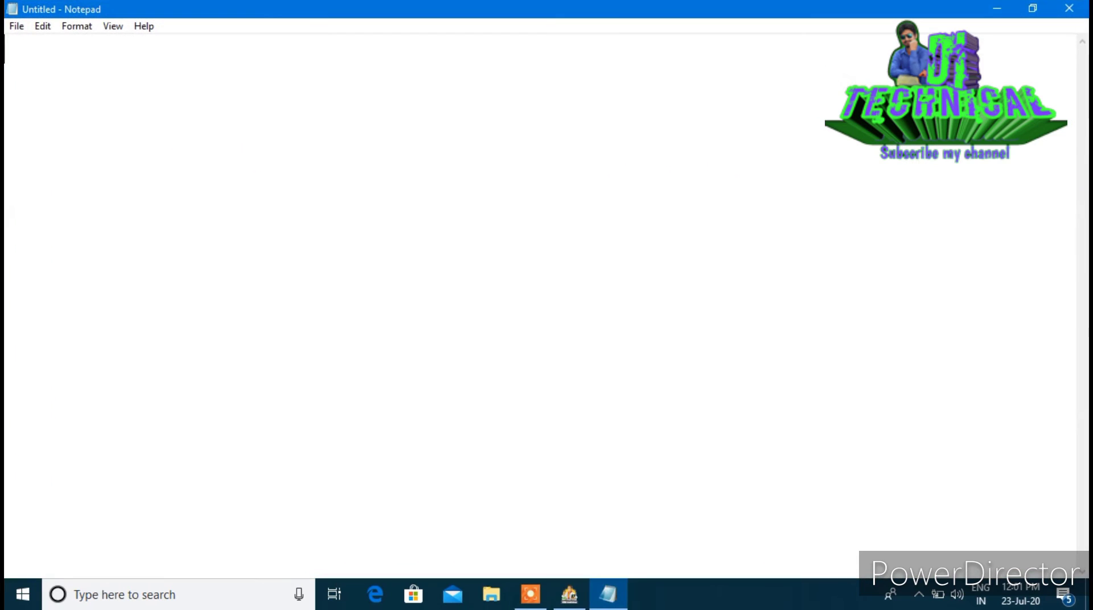
# - Open the text file note pad2 from the Documents folder
pyautogui.click(17, 26)
pyautogui.click(32, 62)
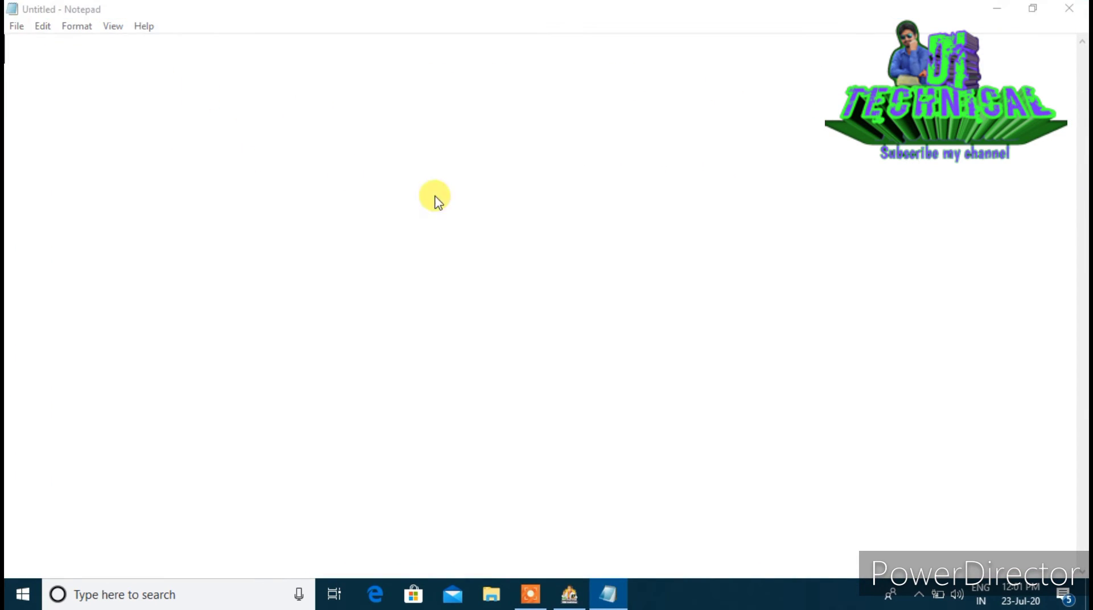
pyautogui.click(390, 280)
pyautogui.click(464, 273)
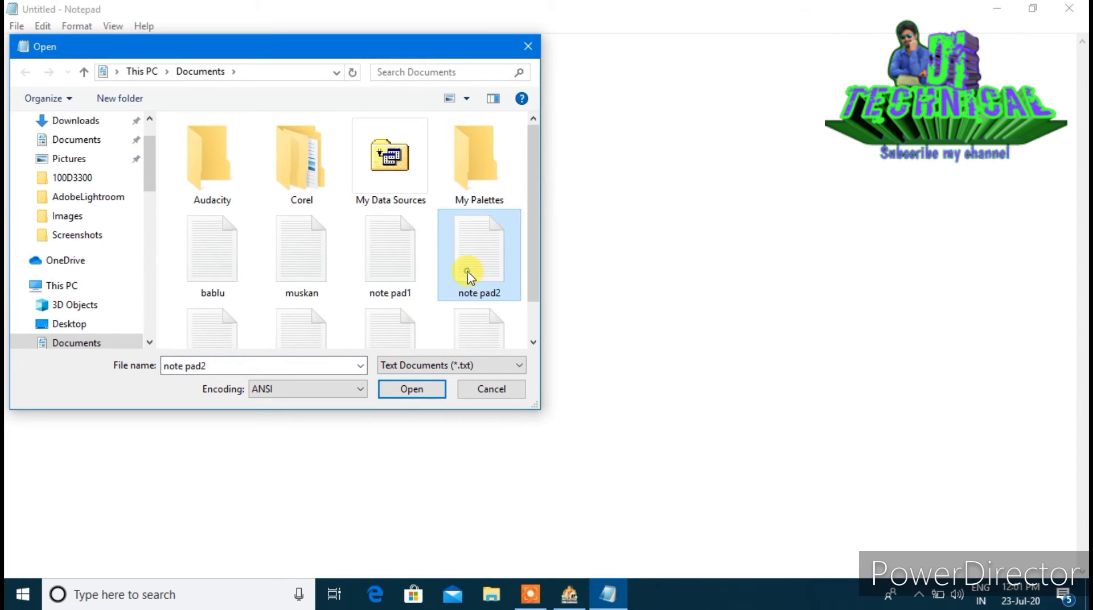
pyautogui.click(420, 387)
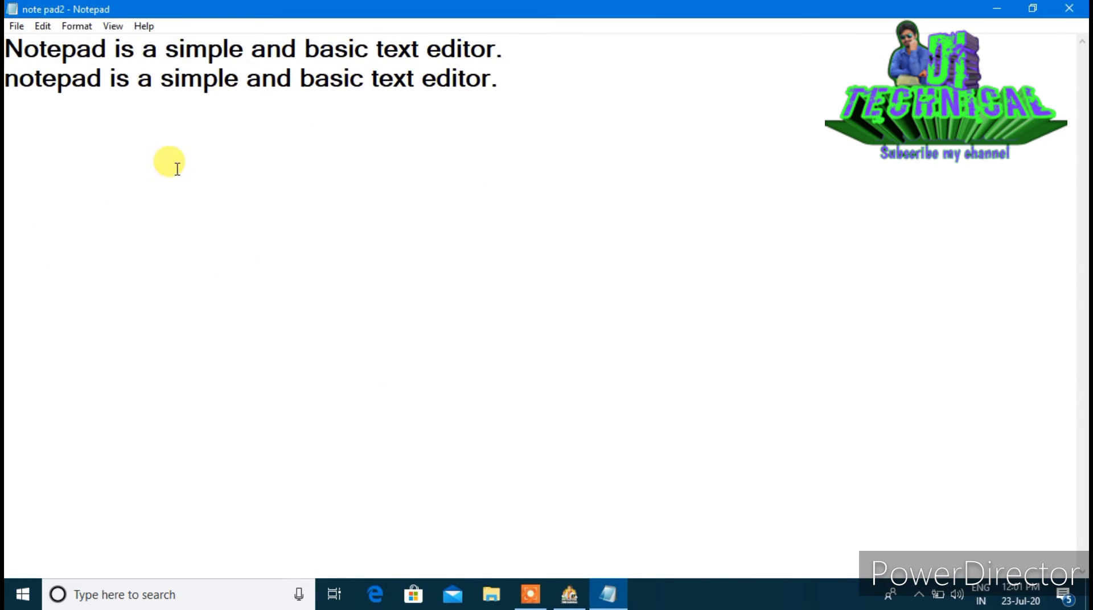
pyautogui.click(17, 25)
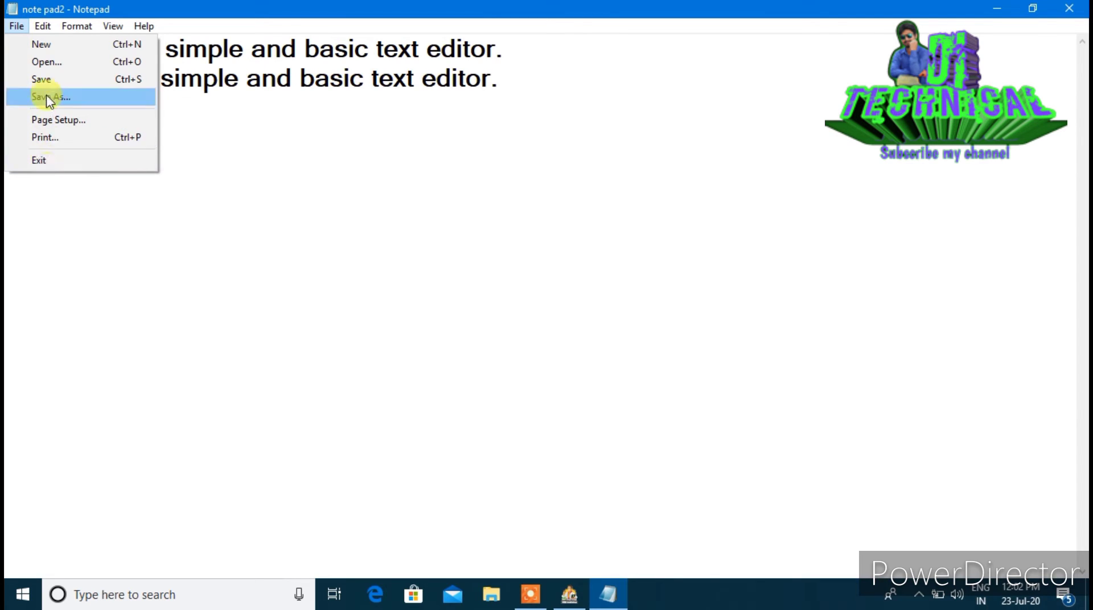
pyautogui.moveTo(41, 26)
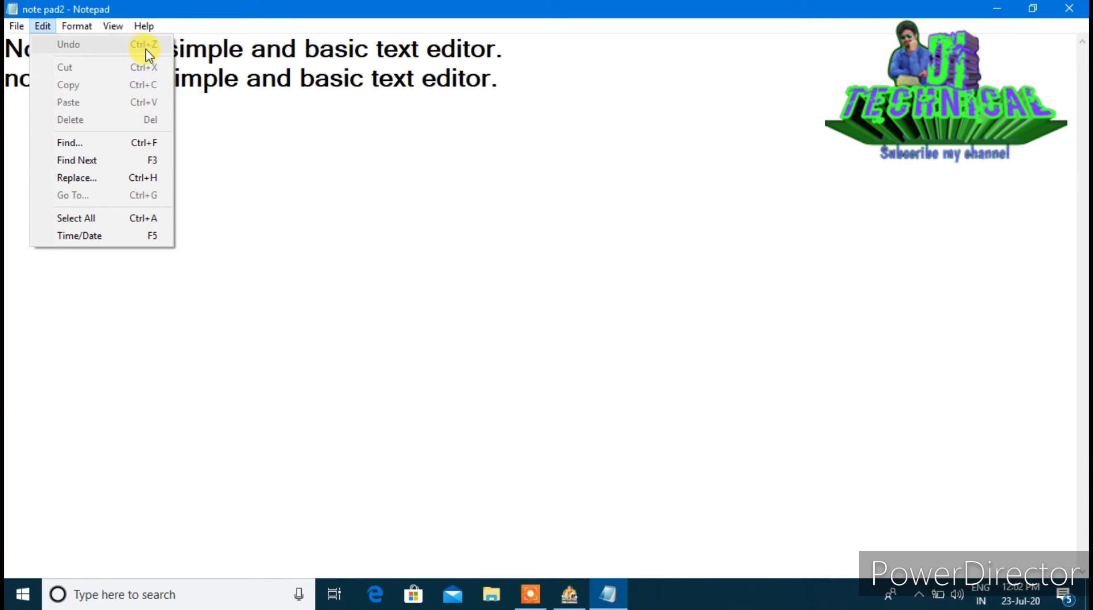
pyautogui.click(245, 96)
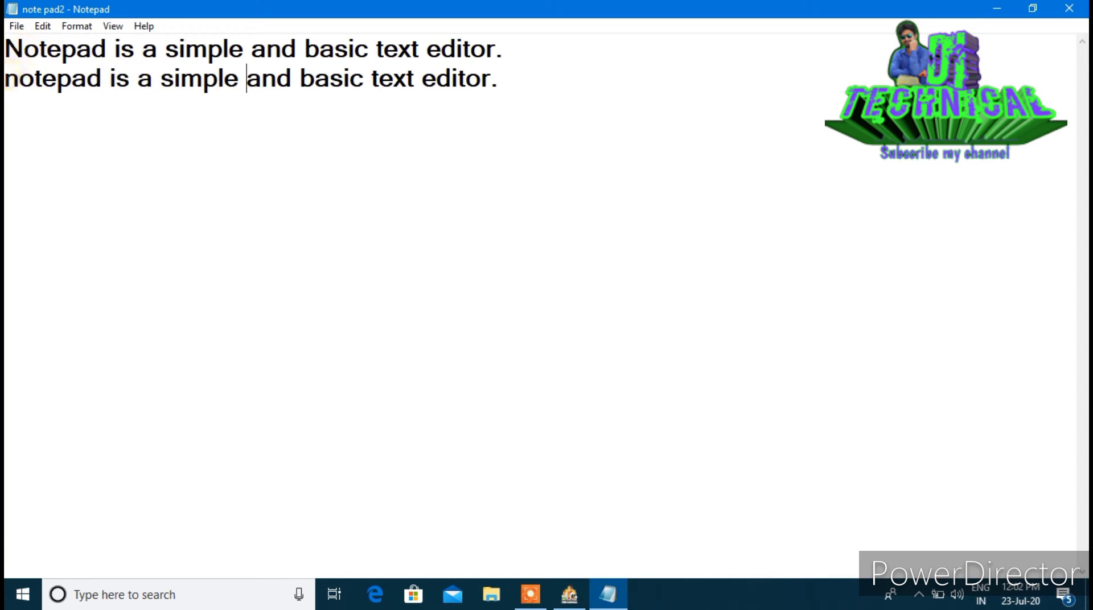
# - Delete the second line of text, and undo the deletion
pyautogui.moveTo(4, 78); pyautogui.dragTo(529, 84)
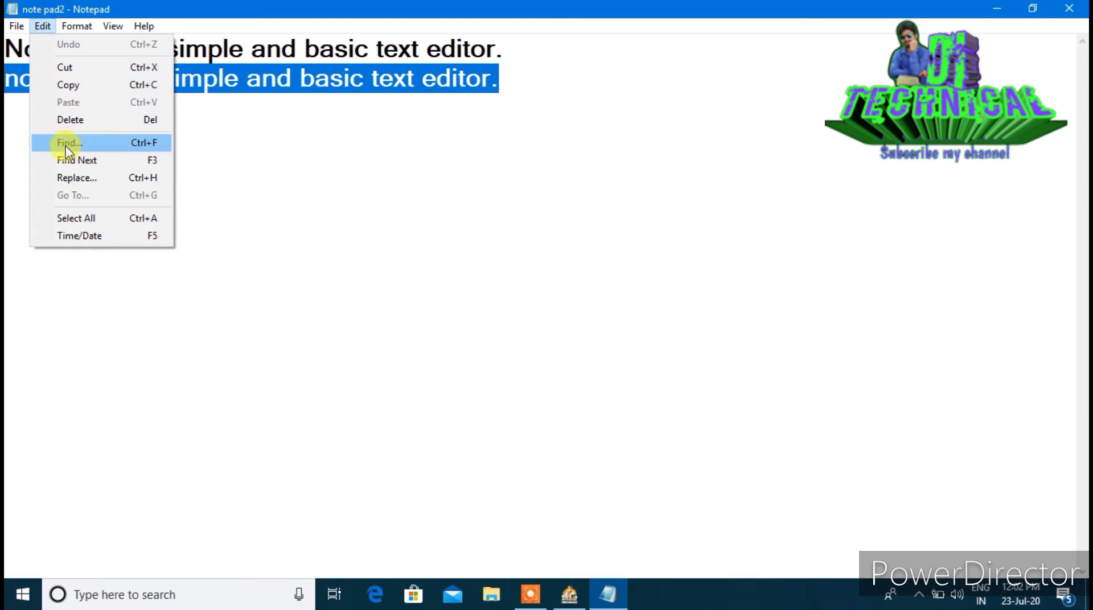
pyautogui.click(63, 122)
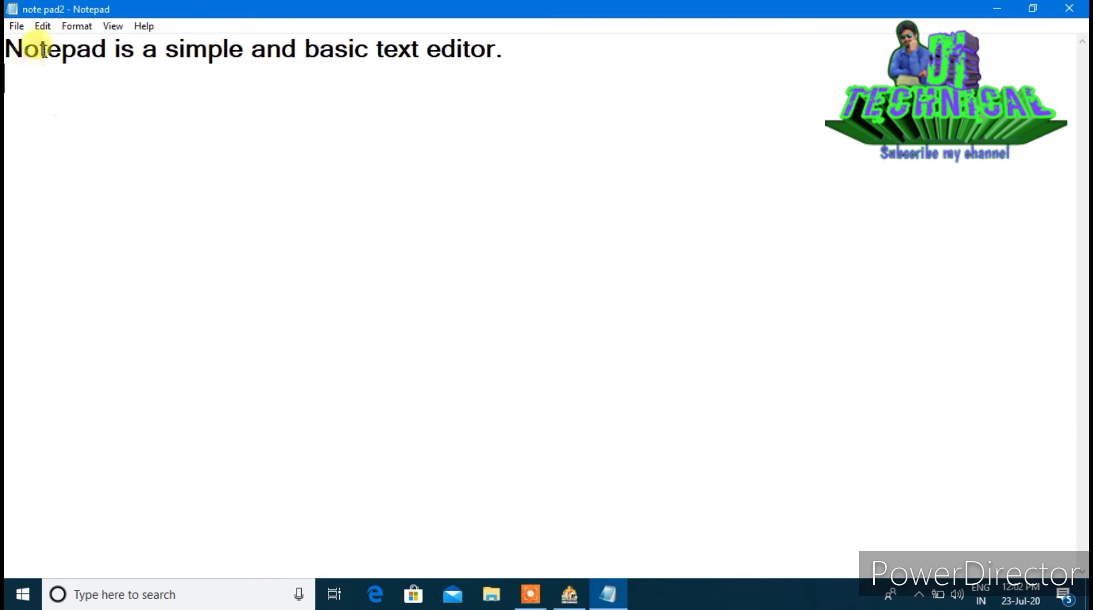
pyautogui.click(43, 27)
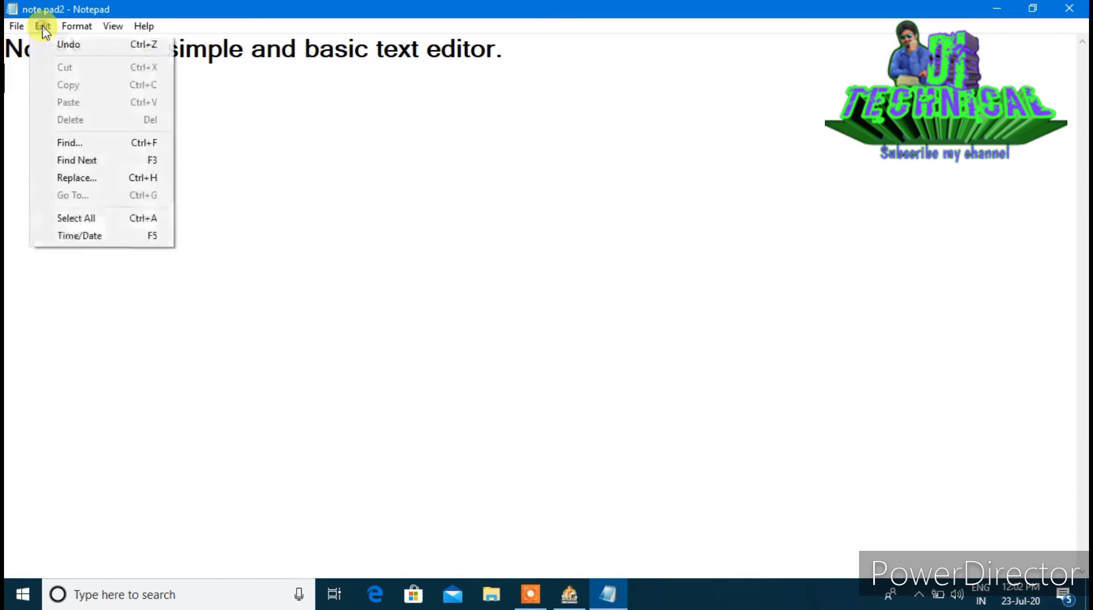
pyautogui.click(65, 45)
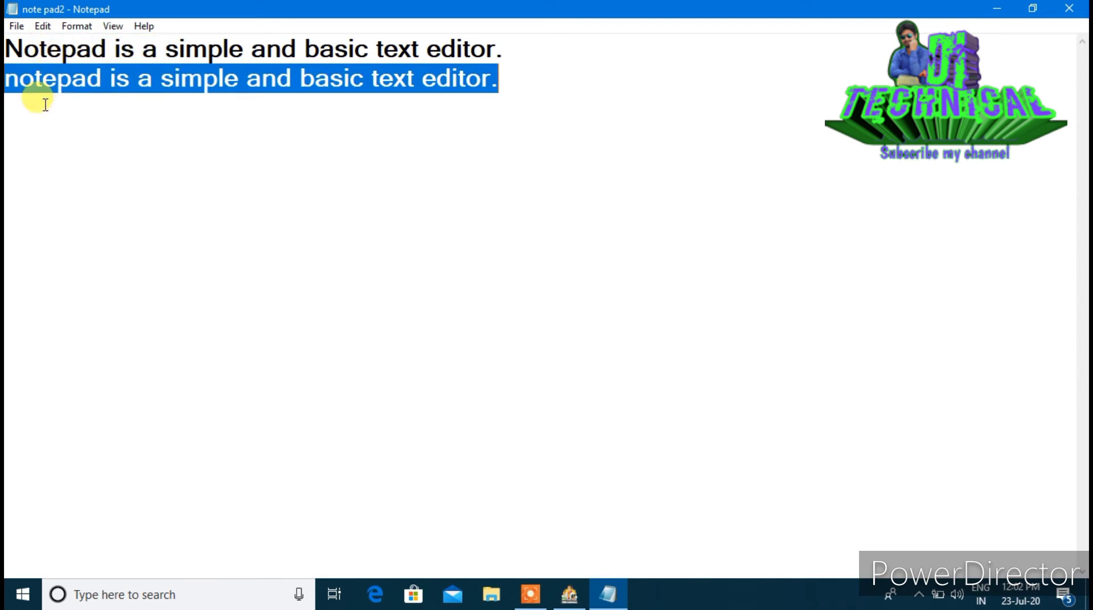
pyautogui.click(43, 26)
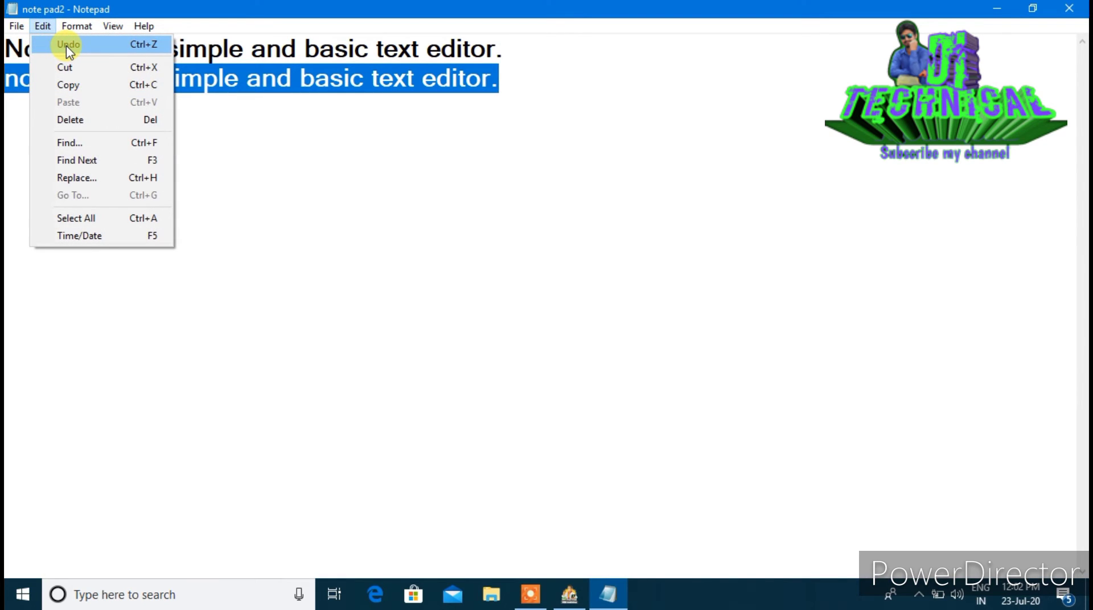
pyautogui.click(251, 74)
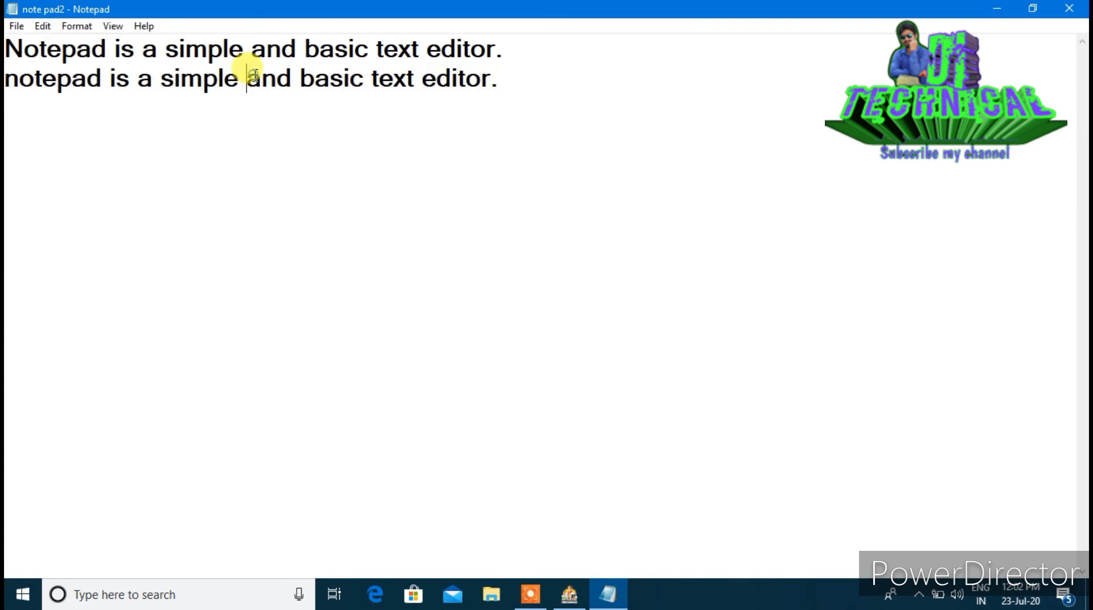
pyautogui.click(43, 26)
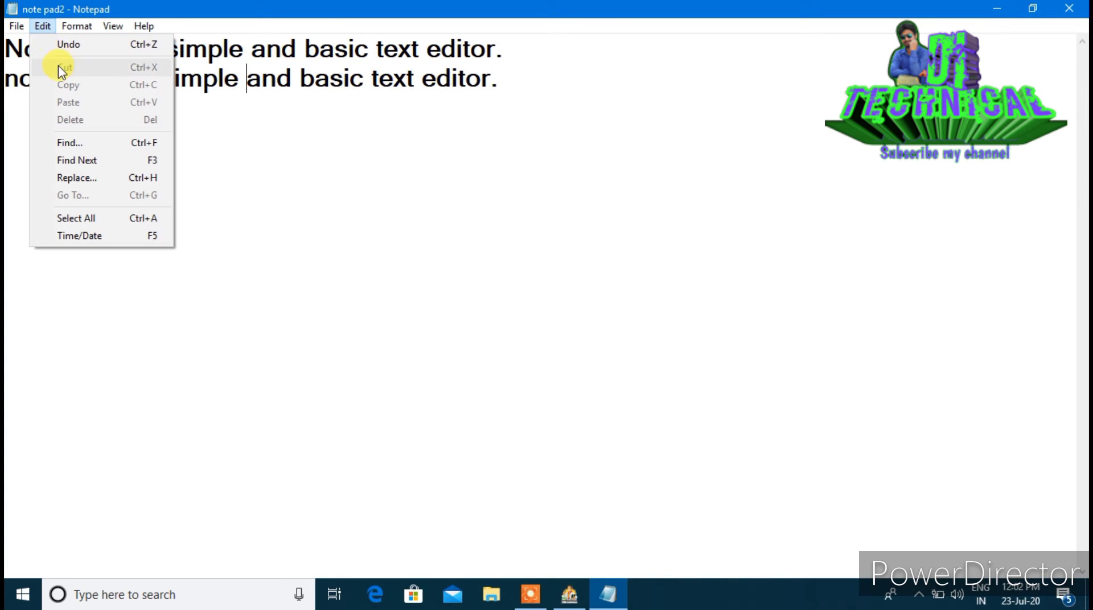
pyautogui.click(240, 112)
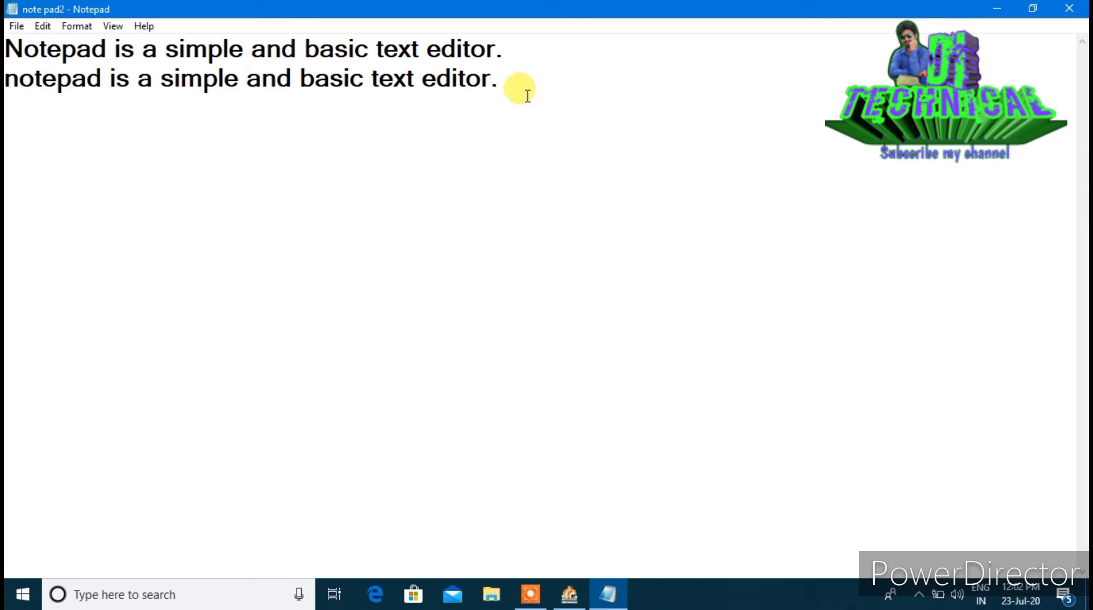
# - Delete both lines of text from the document, and restore them with Undo
pyautogui.moveTo(519, 90); pyautogui.dragTo(5, 50)
pyautogui.click(43, 27)
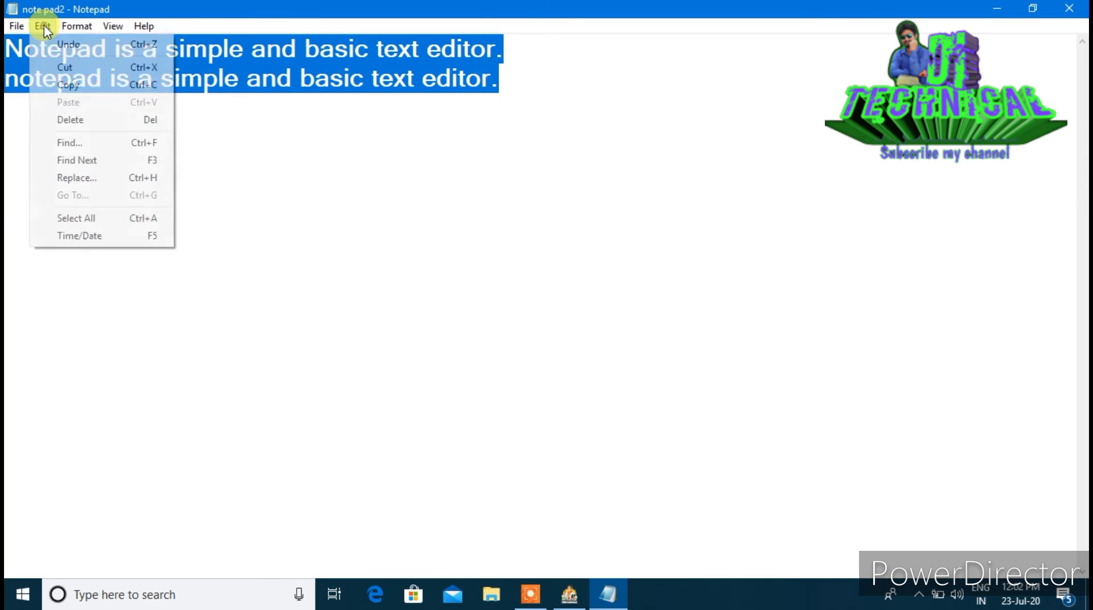
pyautogui.click(69, 119)
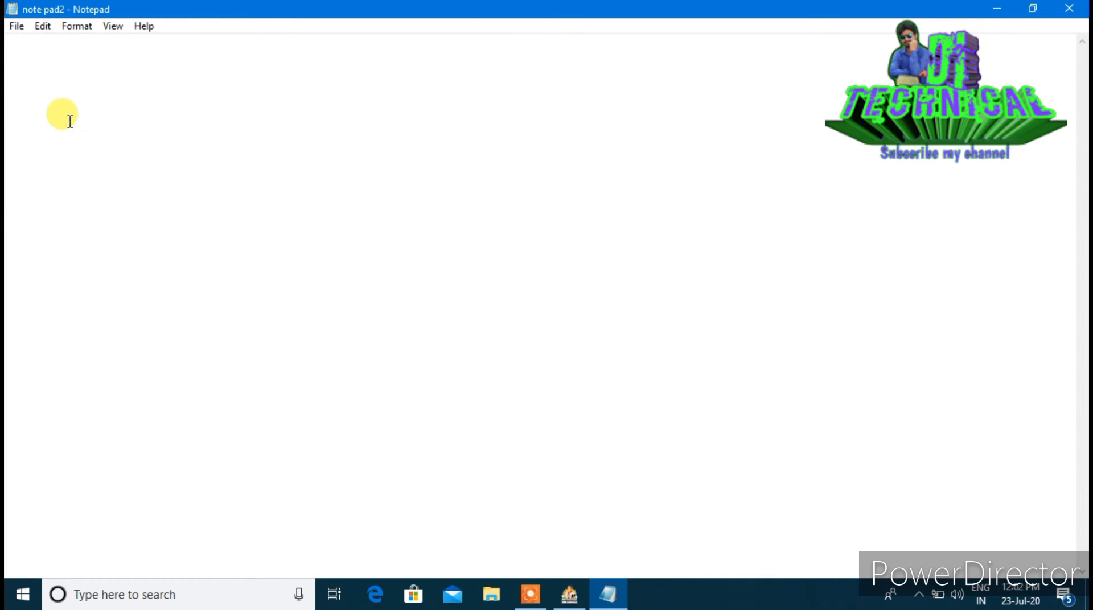
pyautogui.click(43, 26)
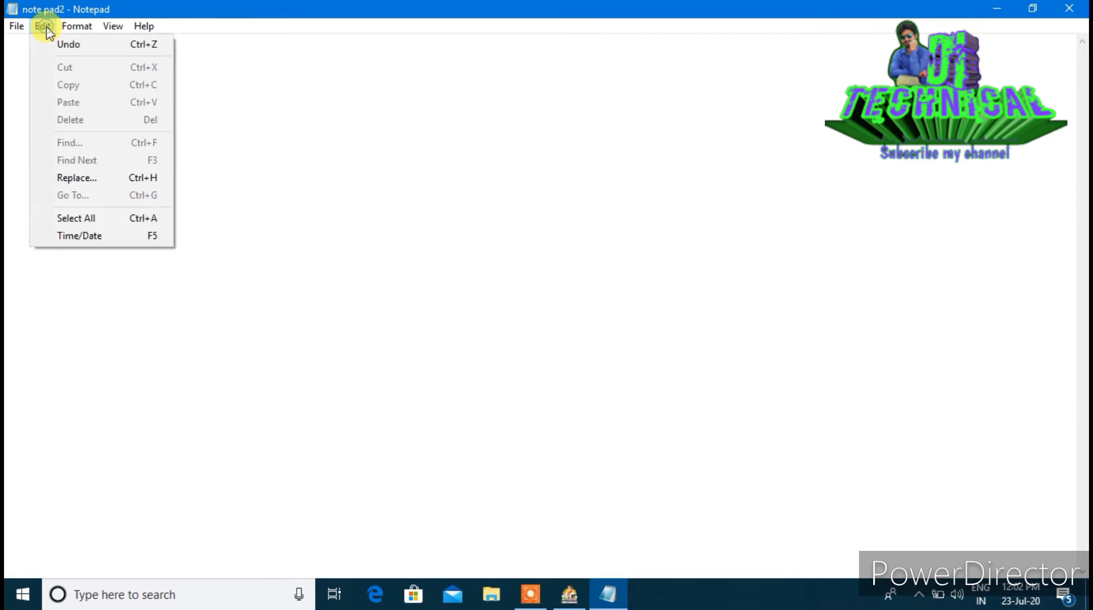
pyautogui.click(59, 48)
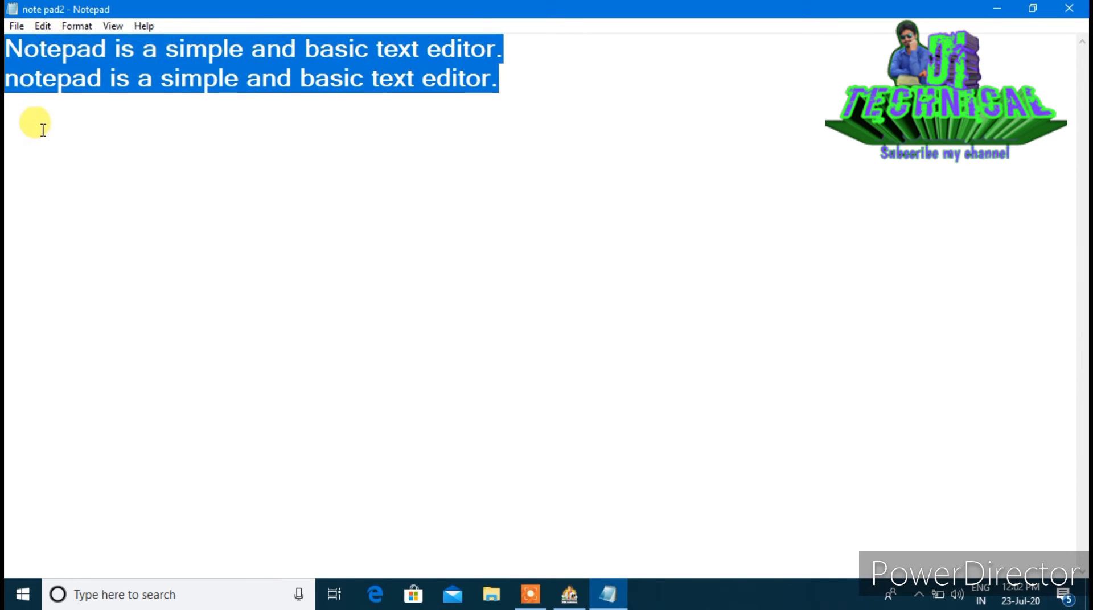
pyautogui.click(17, 131)
pyautogui.click(503, 90)
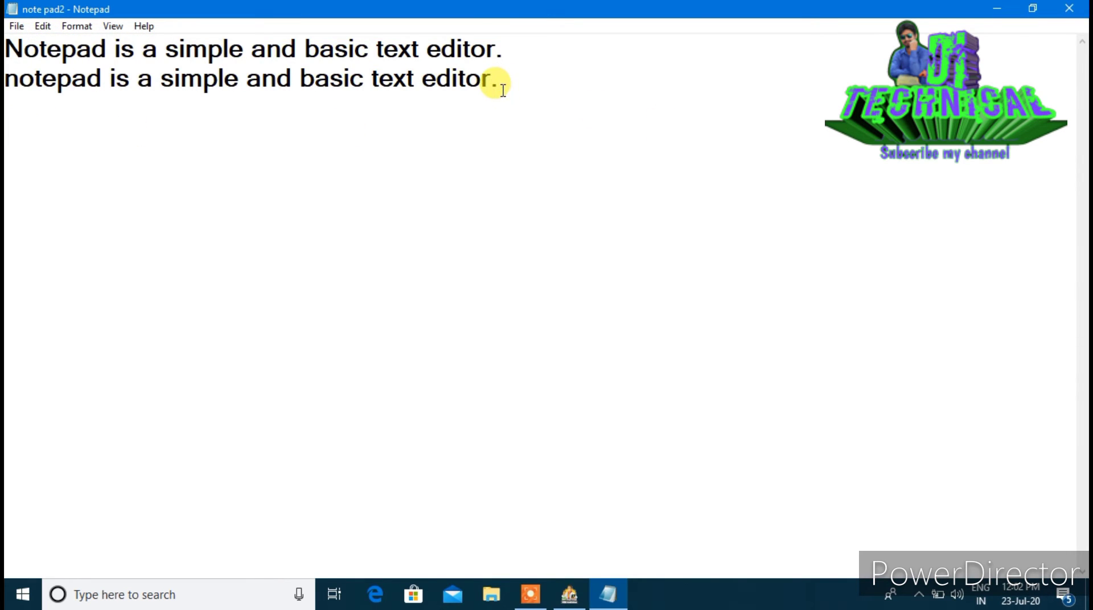
pyautogui.click(48, 27)
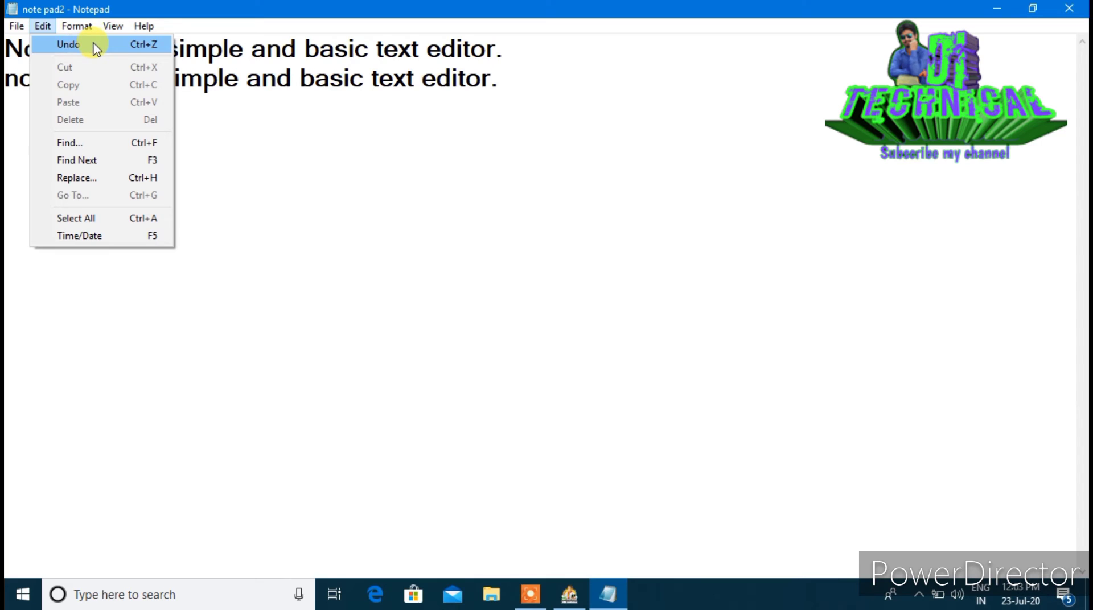
pyautogui.click(305, 119)
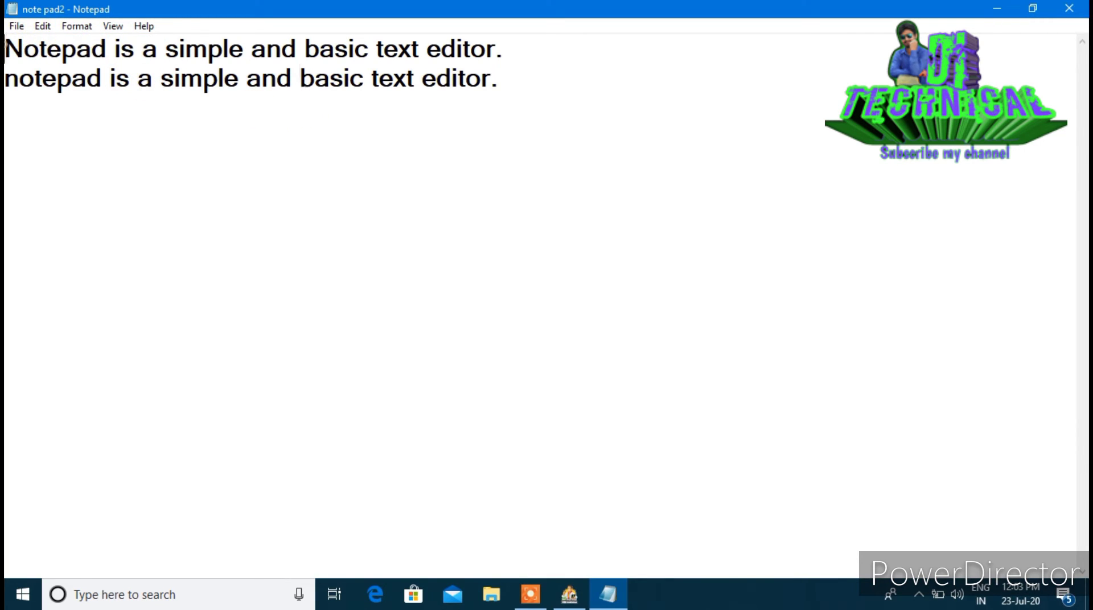
# - Cut the word "Notepad" from the start of the first line
pyautogui.moveTo(6, 50); pyautogui.dragTo(106, 57)
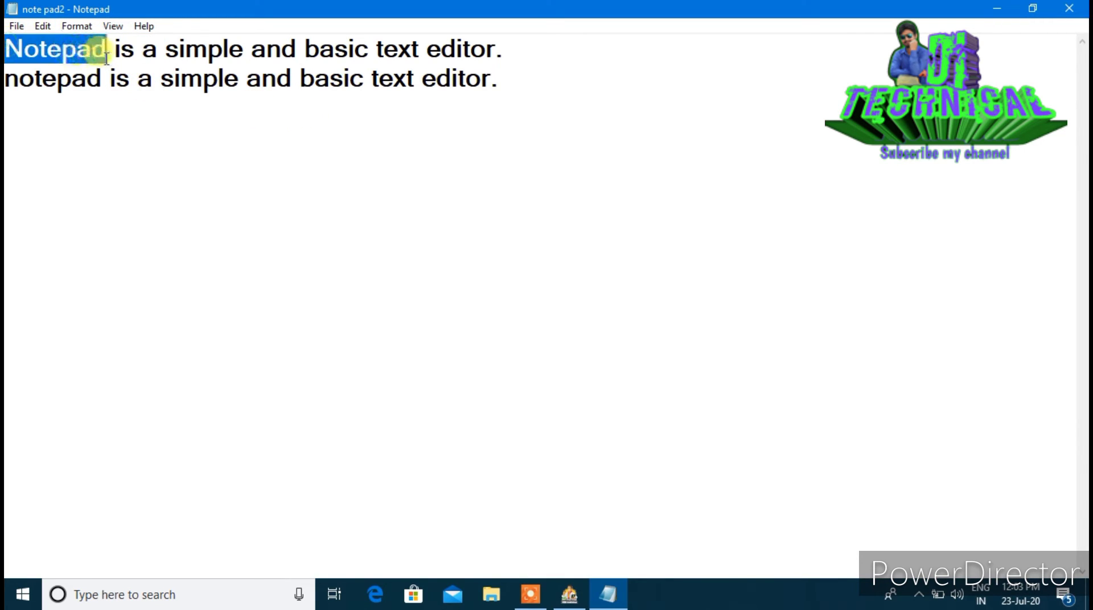
pyautogui.click(43, 26)
pyautogui.click(63, 69)
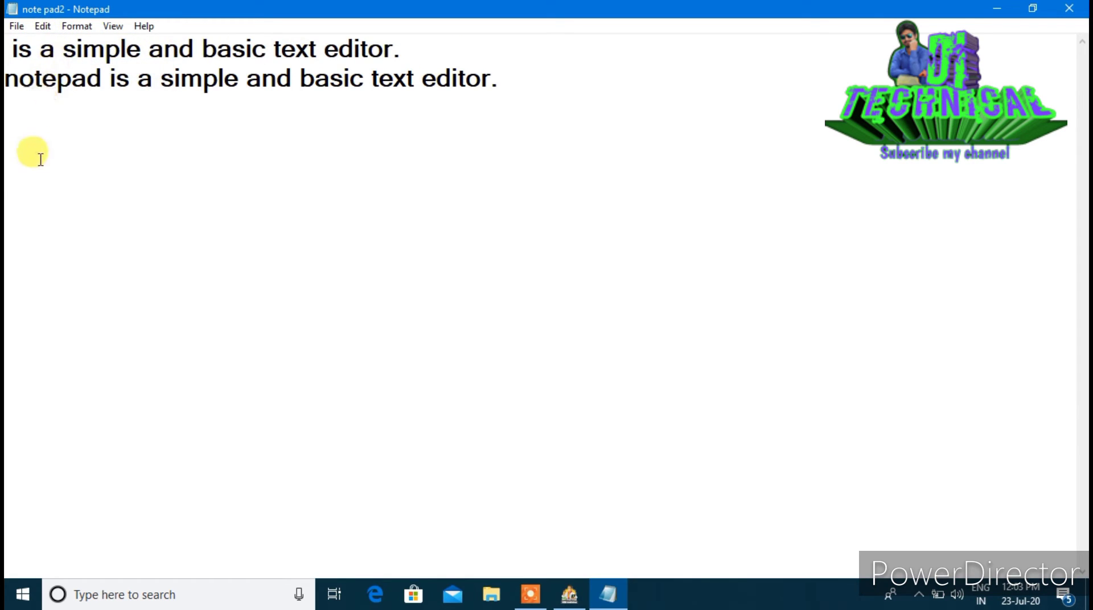
# - Paste the cut word after two tabs at the end of the second line, and cut it again
pyautogui.click(534, 101)
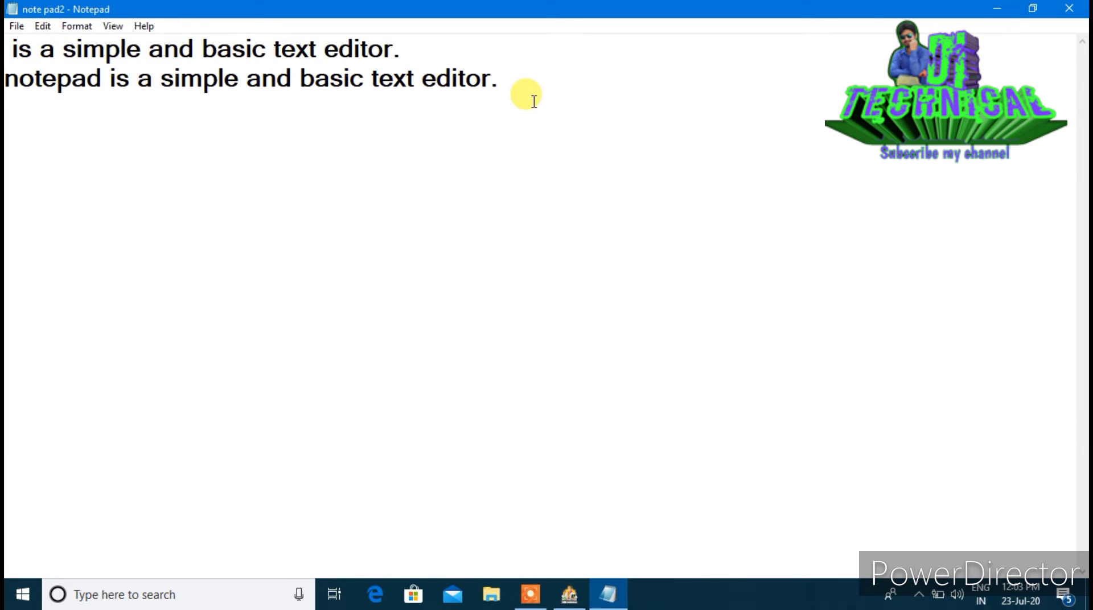
pyautogui.press('Tab')
pyautogui.press('Tab')
pyautogui.click(43, 26)
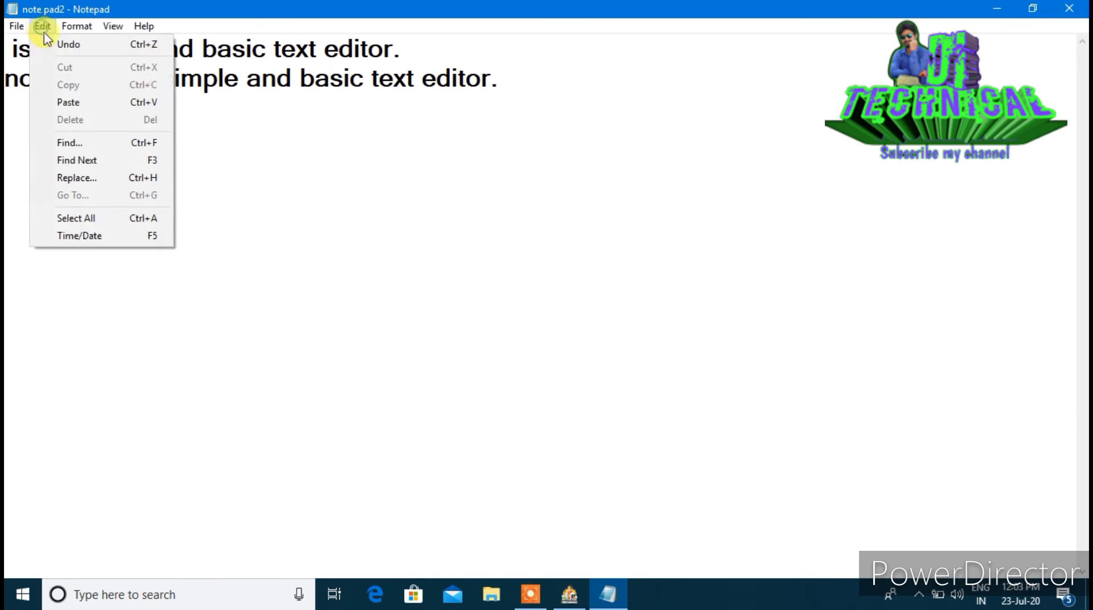
pyautogui.click(63, 105)
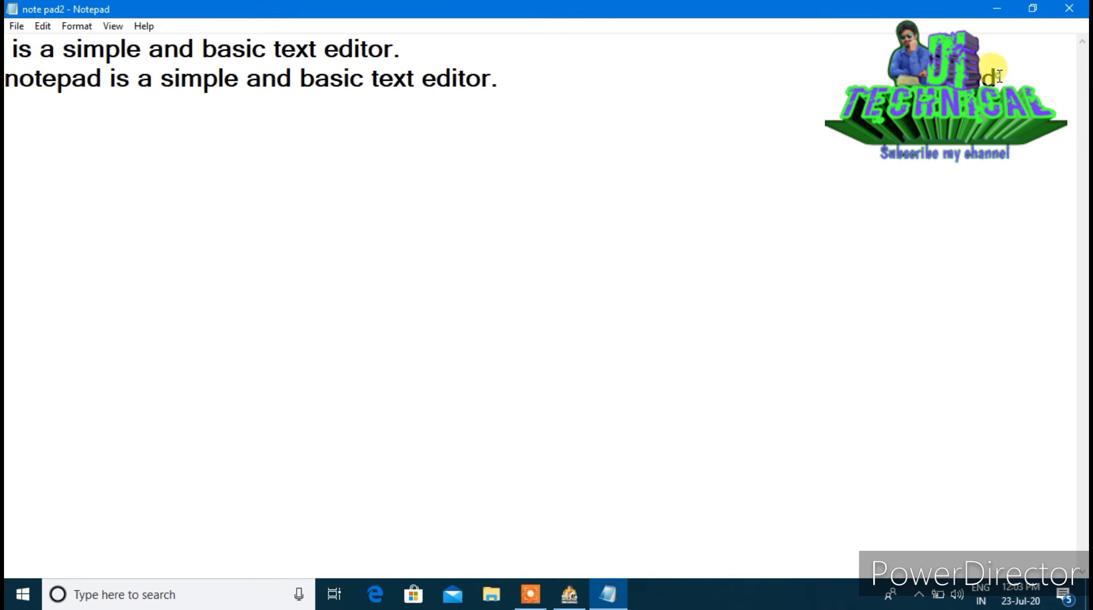
pyautogui.hotkey('shift', 'Left')
pyautogui.click(43, 26)
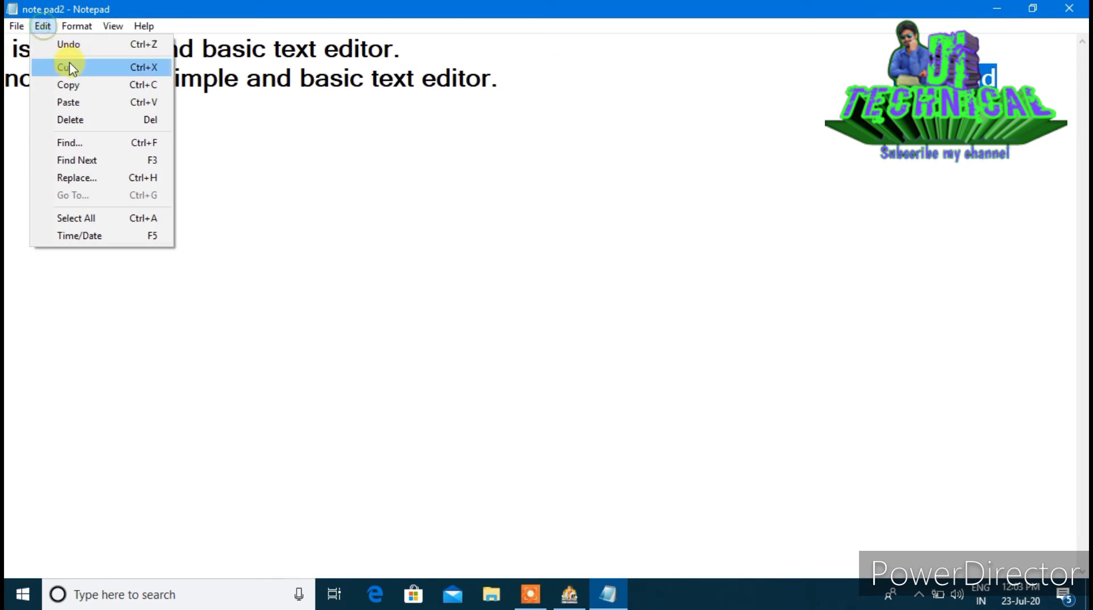
pyautogui.click(67, 67)
# - Paste "Notepad" back at the start of the first line and remove the extra space before it
pyautogui.click(8, 46)
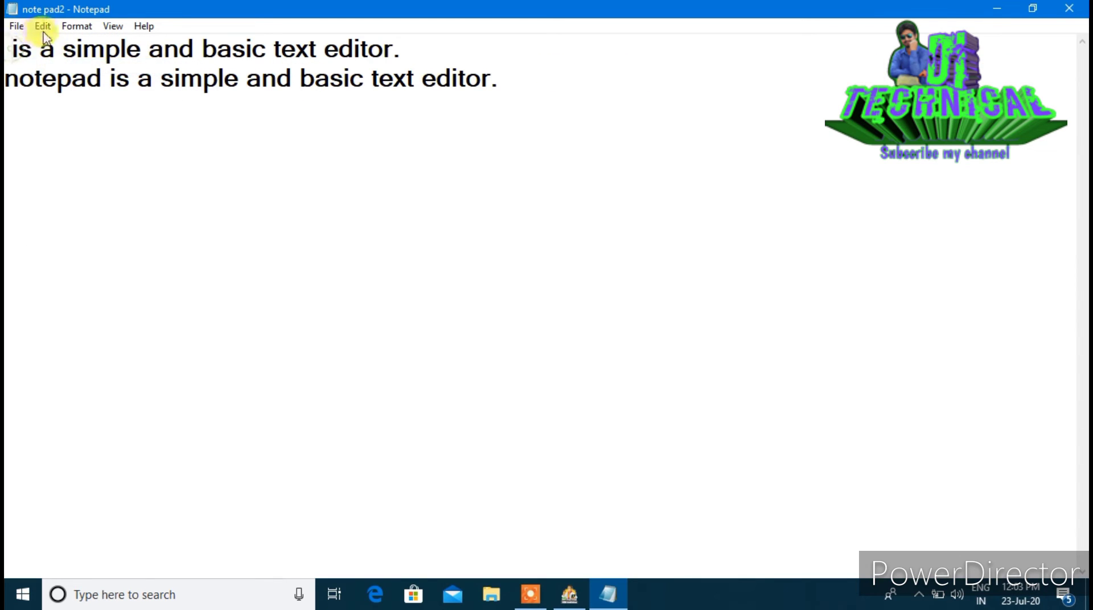
pyautogui.click(43, 25)
pyautogui.click(67, 102)
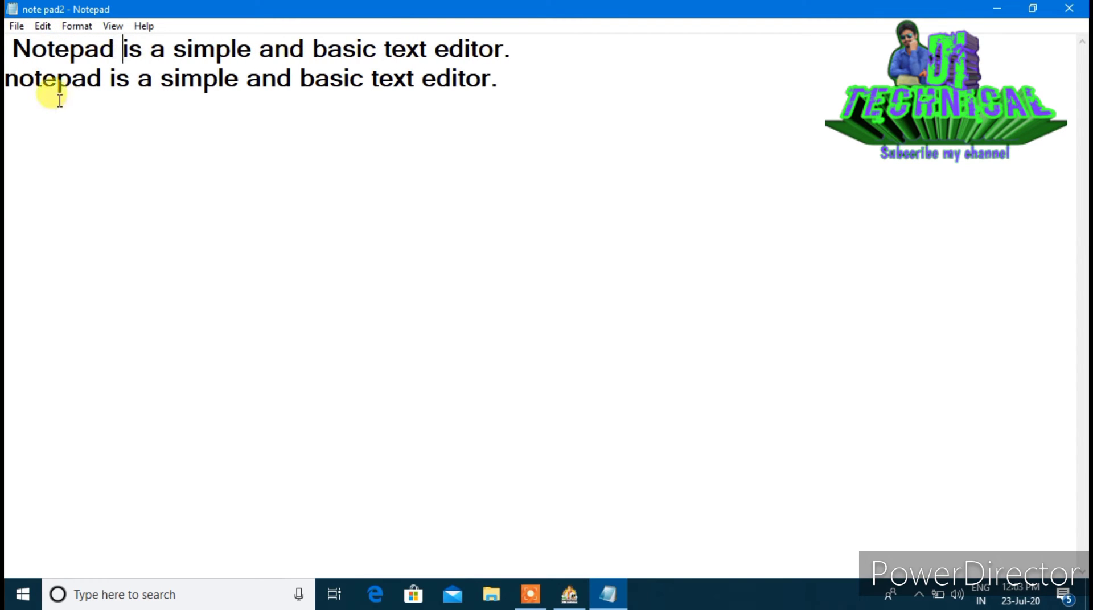
pyautogui.click(14, 40)
pyautogui.press('BackSpace')
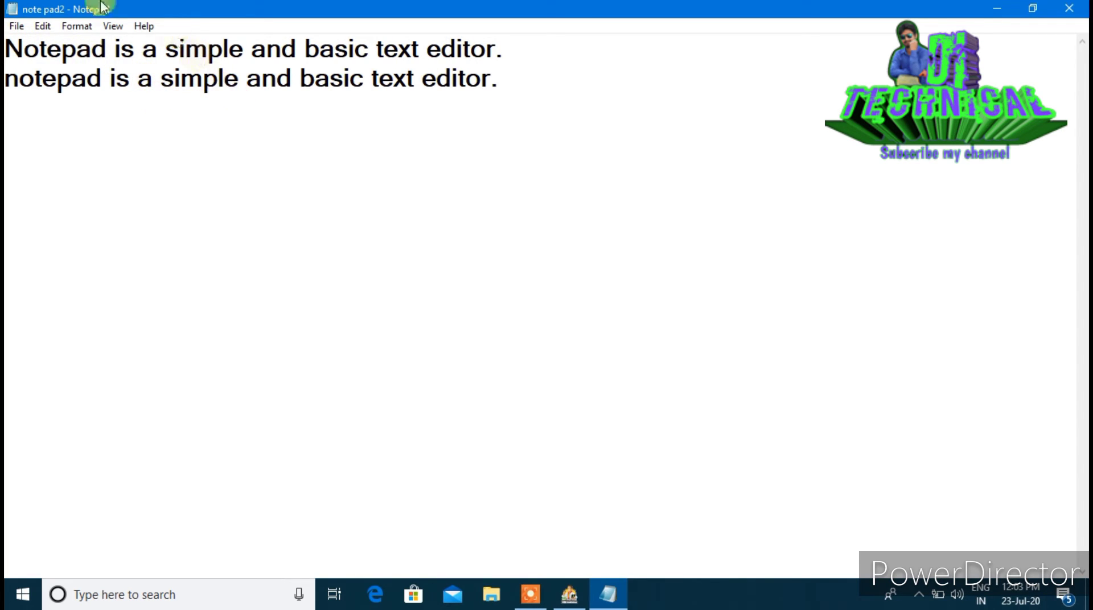
# - Copy both lines of text and paste them on a new line below the second line
pyautogui.click(43, 26)
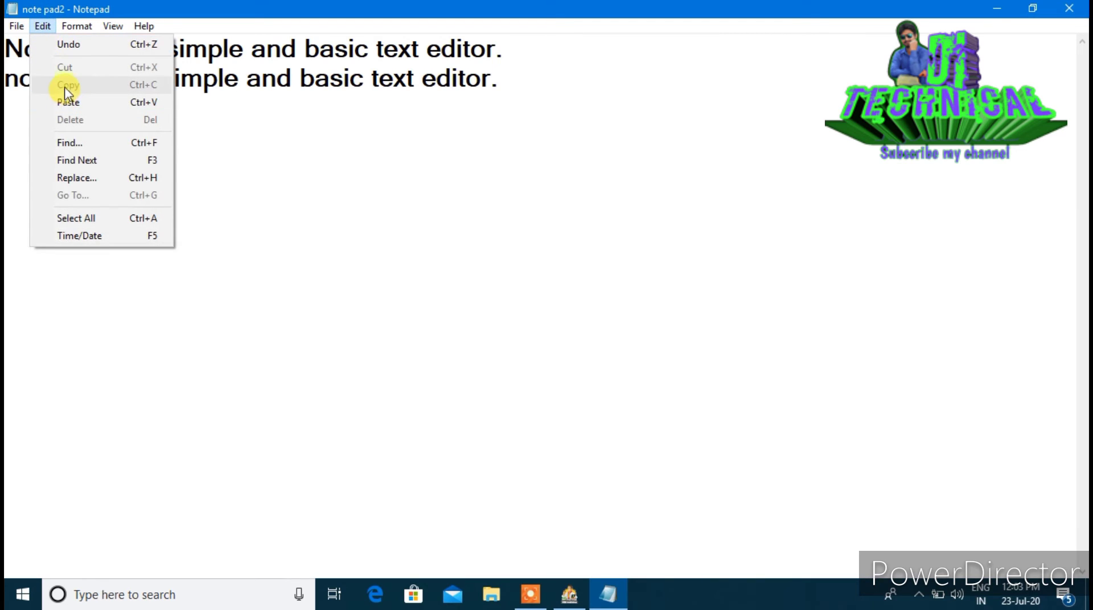
pyautogui.click(319, 114)
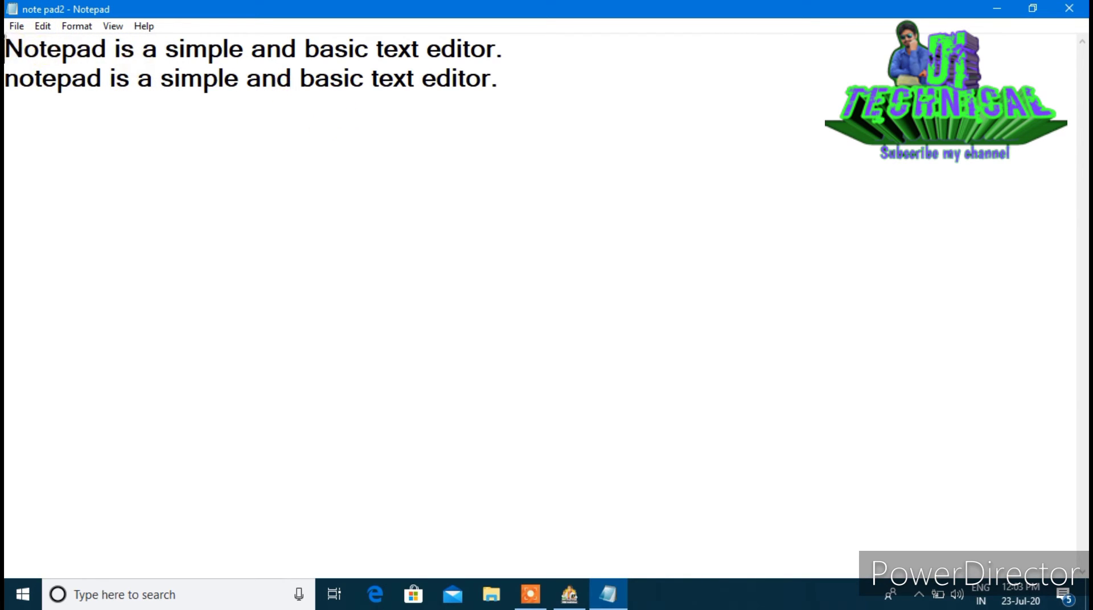
pyautogui.moveTo(6, 45); pyautogui.dragTo(515, 78)
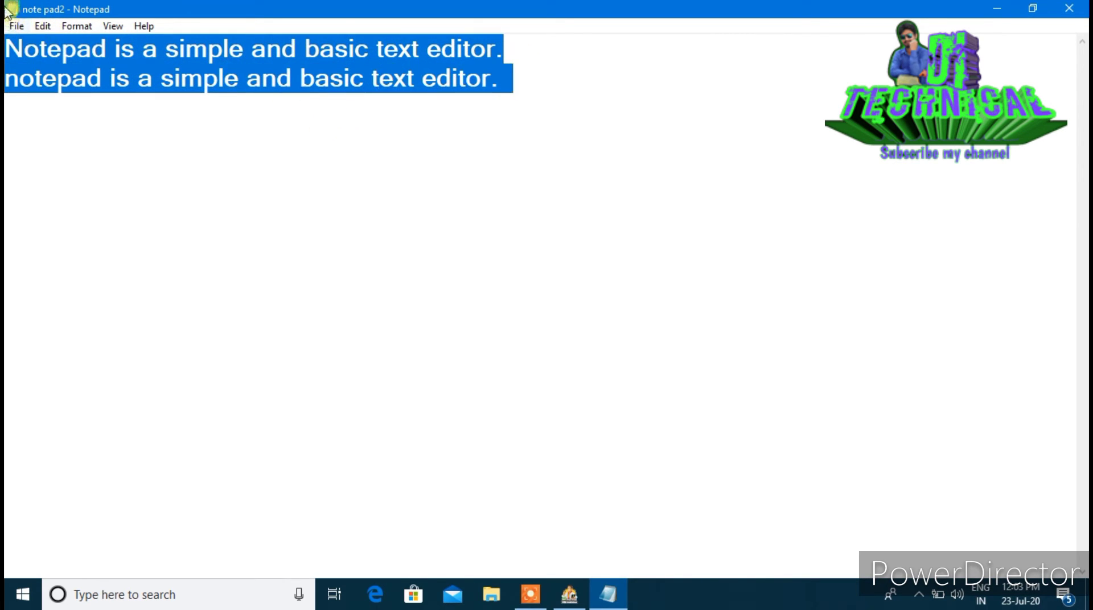
pyautogui.click(43, 26)
pyautogui.click(64, 84)
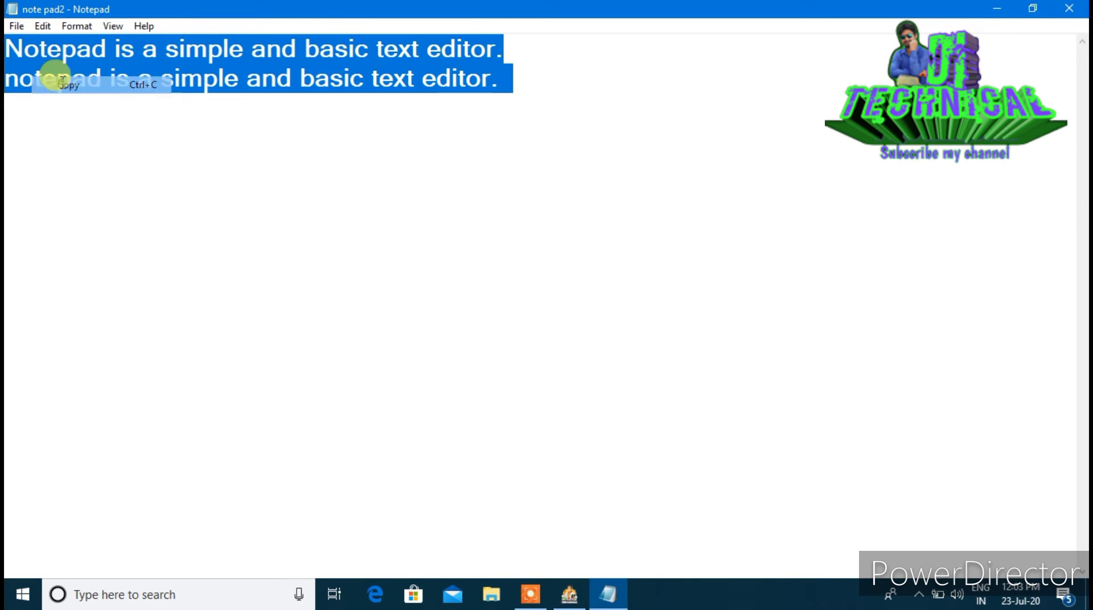
pyautogui.click(16, 122)
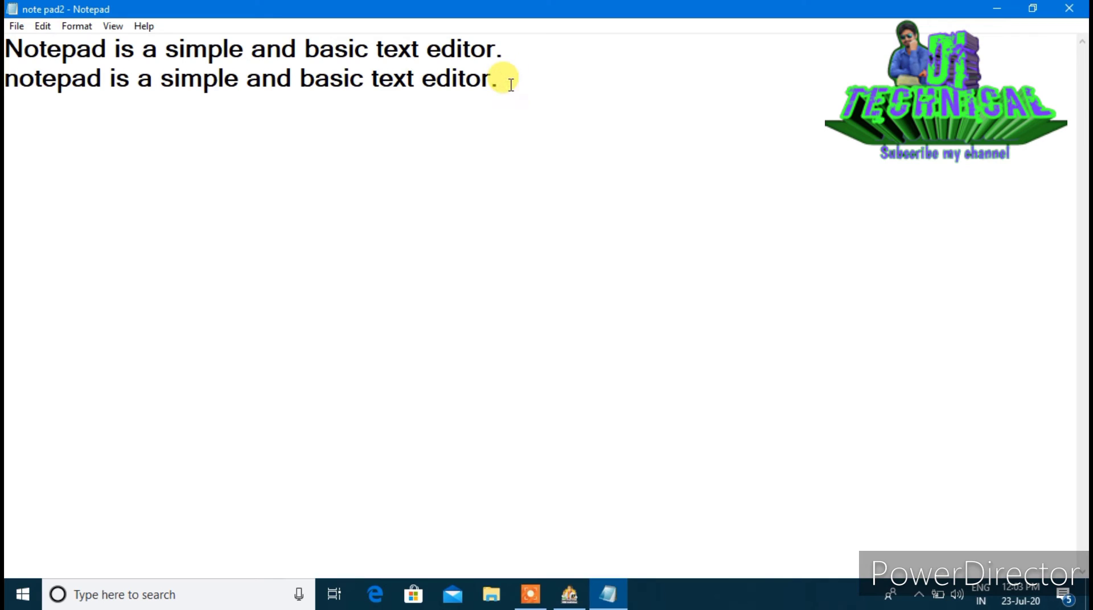
pyautogui.press('Return')
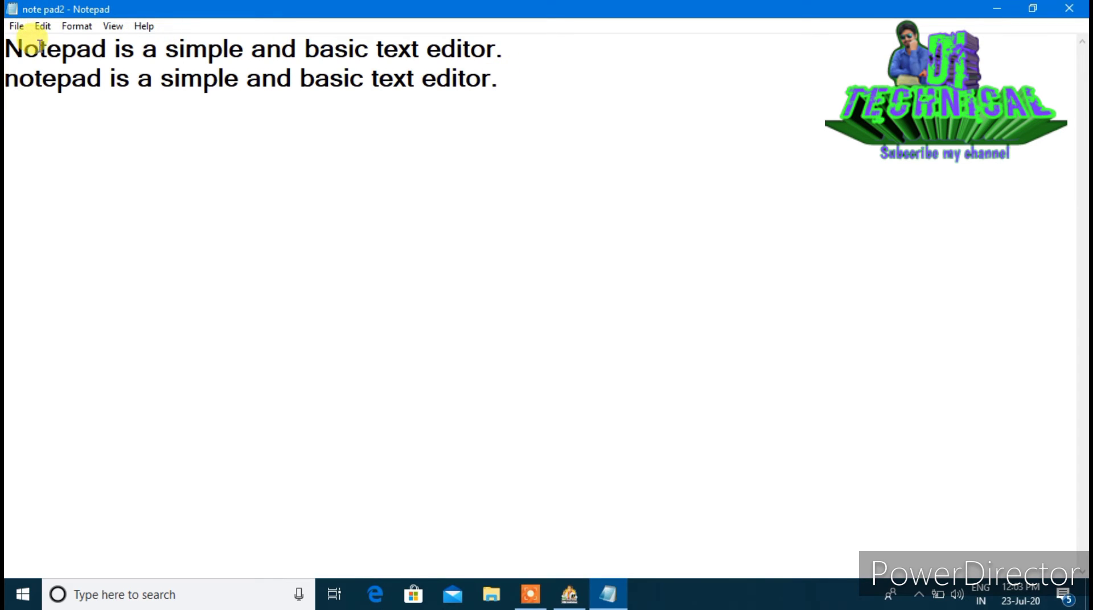
pyautogui.click(42, 26)
pyautogui.click(78, 102)
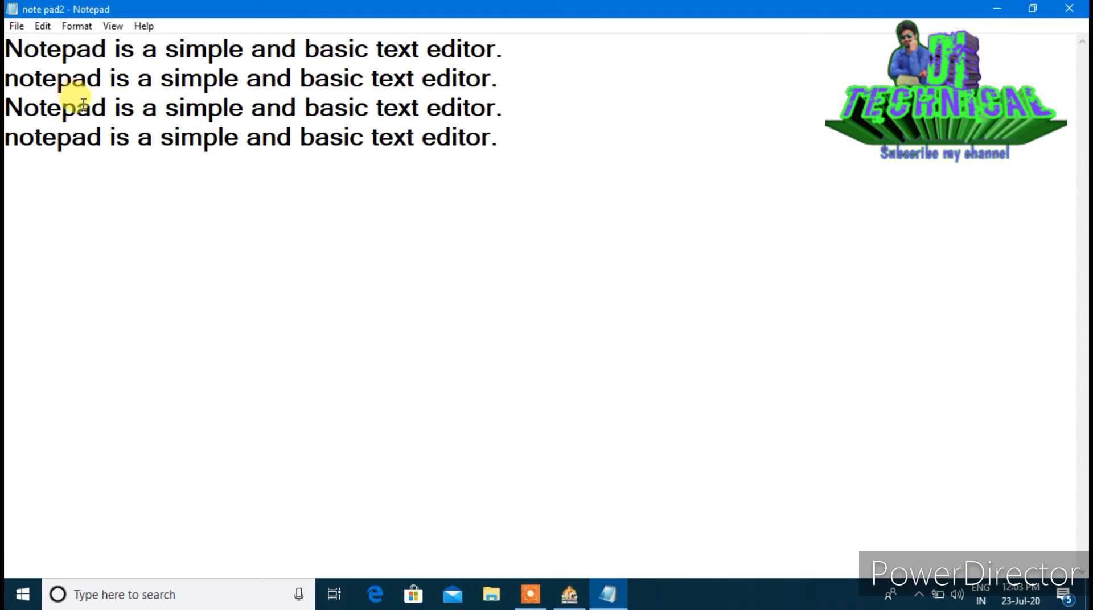
# - Paste the copied pair of lines two more times, each on a new line at the end of the document
pyautogui.click(42, 26)
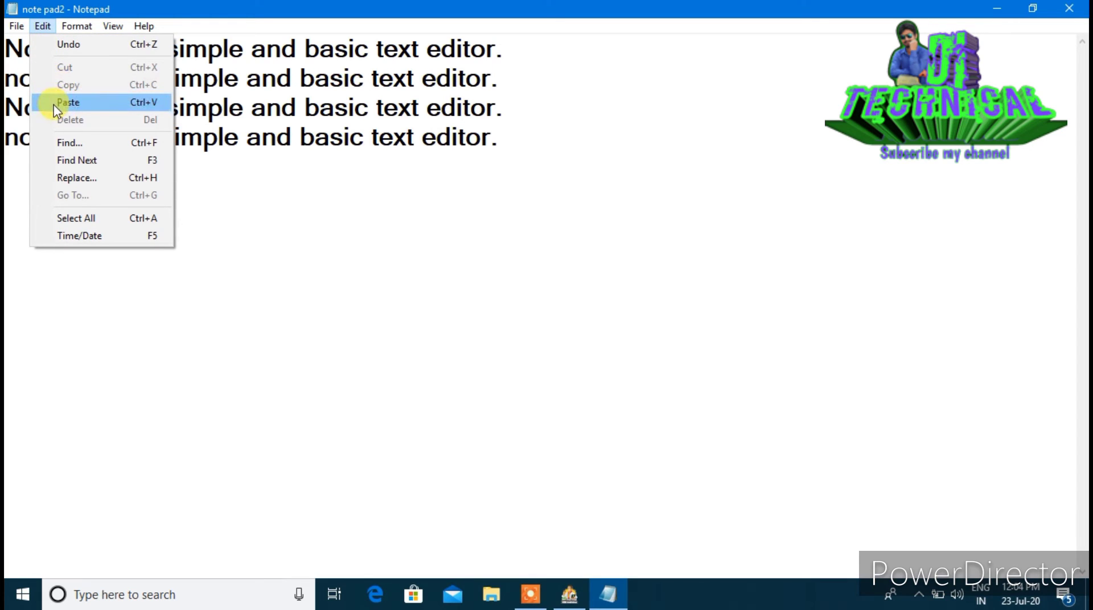
pyautogui.click(377, 161)
pyautogui.click(559, 142)
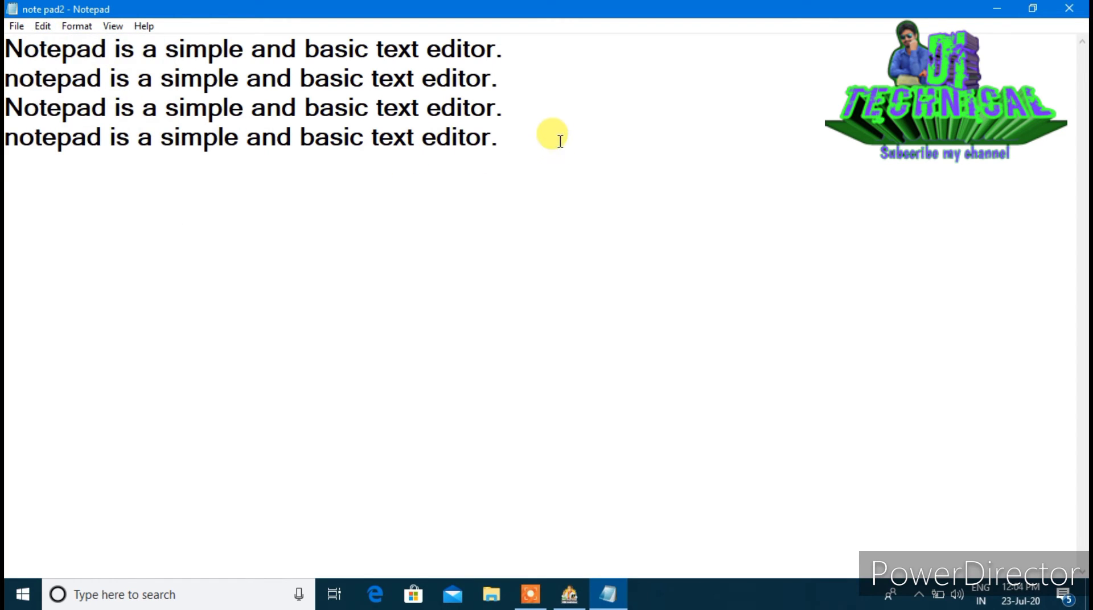
pyautogui.click(41, 26)
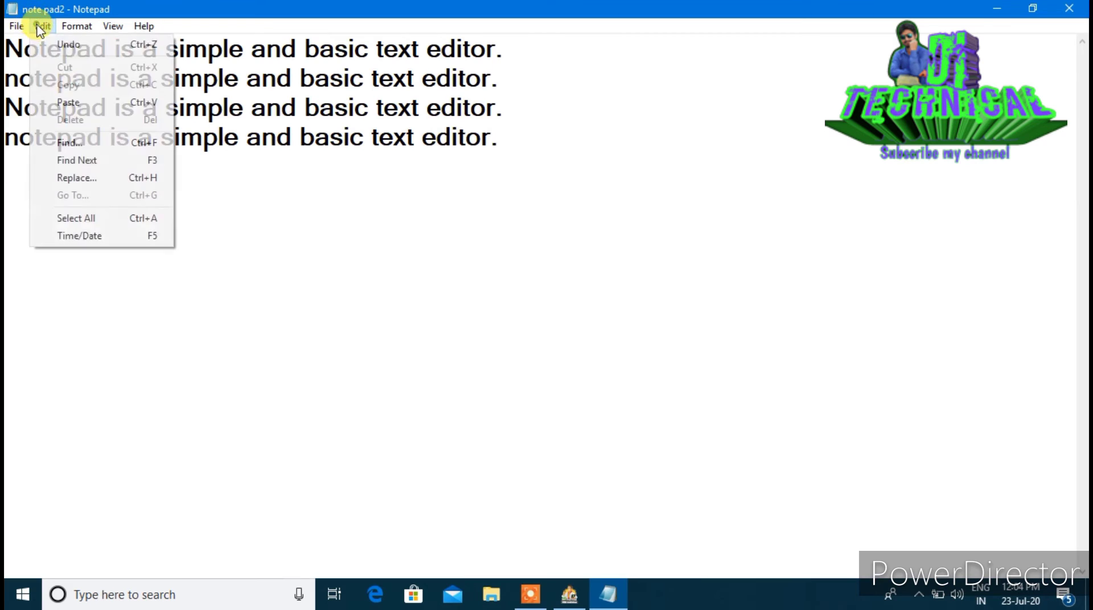
pyautogui.click(68, 103)
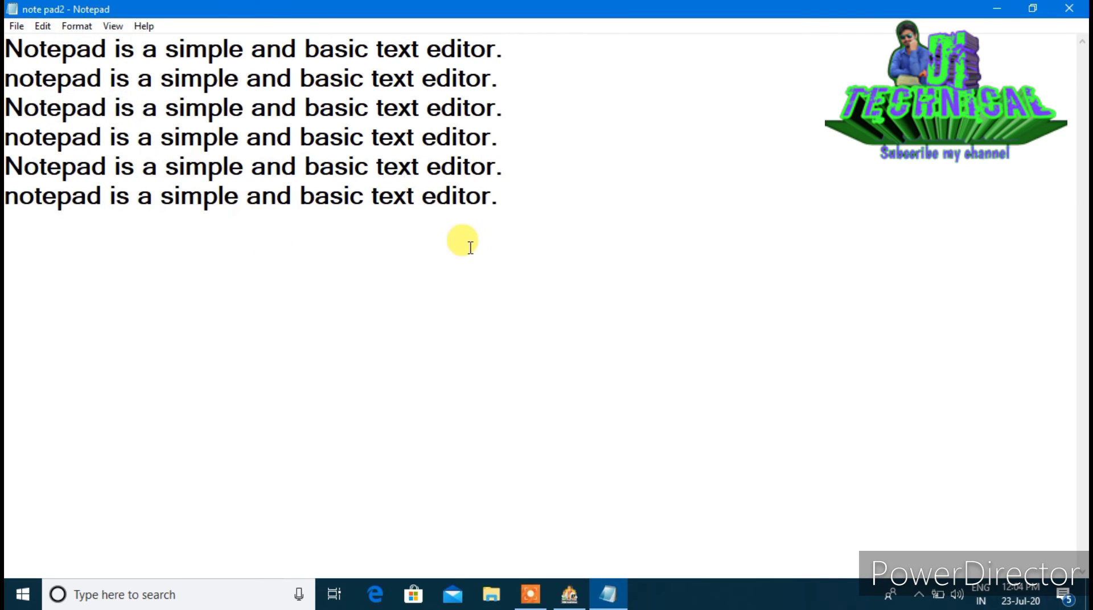
pyautogui.press('Return')
pyautogui.click(43, 27)
pyautogui.click(67, 103)
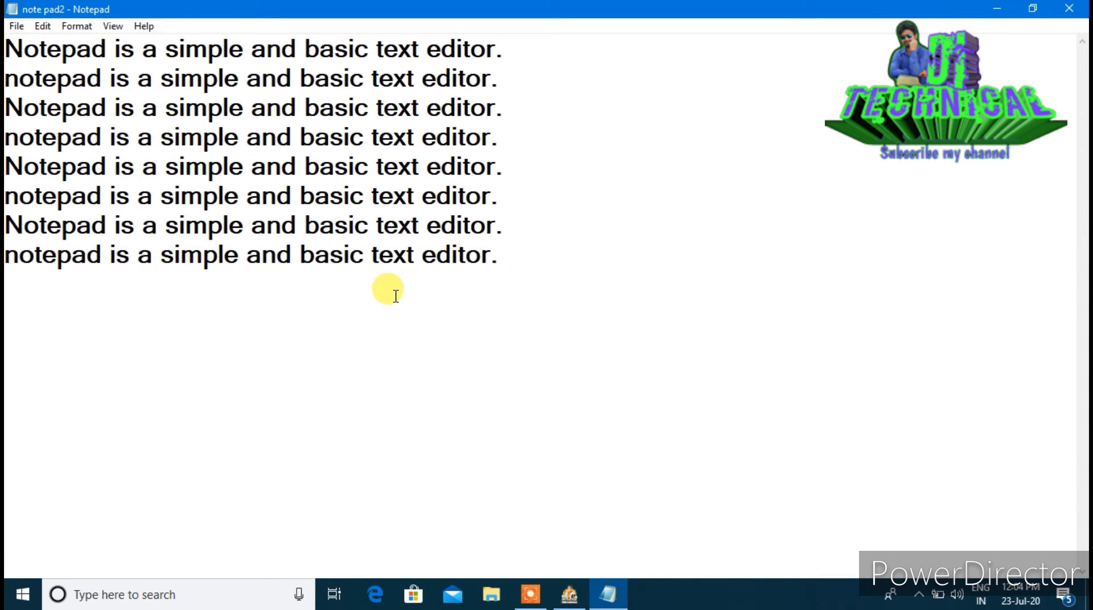
# - Delete the fourth through seventh lines of text with the Delete command
pyautogui.click(42, 26)
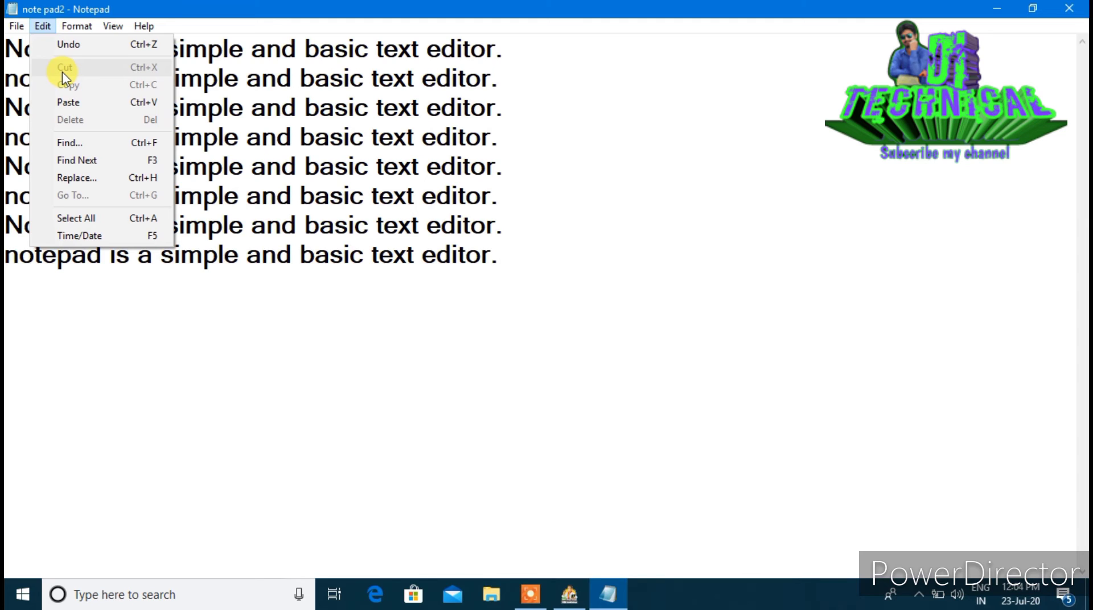
pyautogui.click(318, 108)
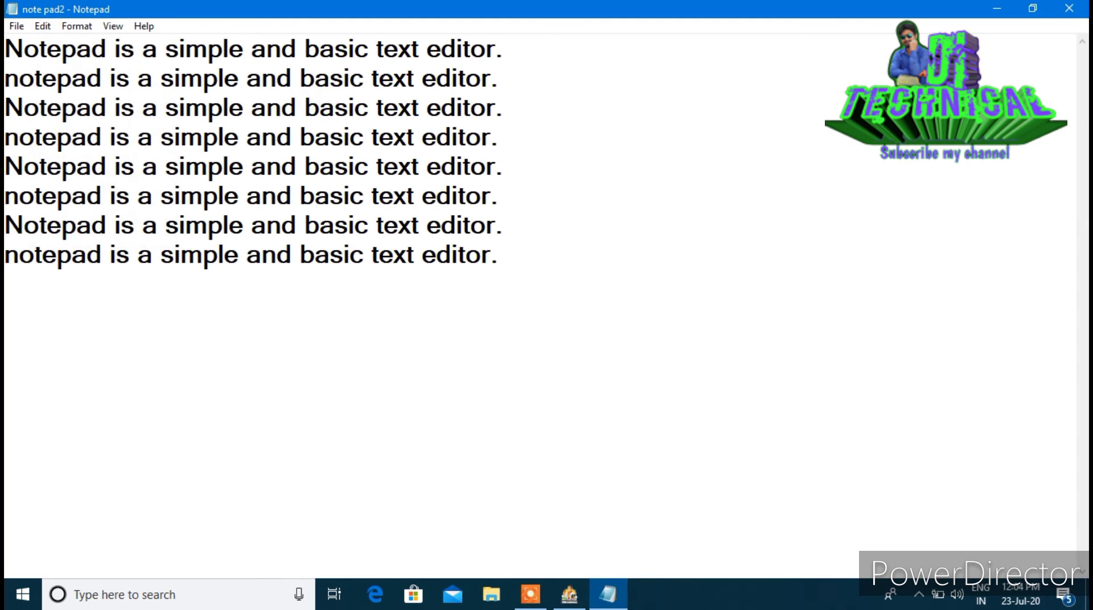
pyautogui.moveTo(5, 136); pyautogui.dragTo(534, 236)
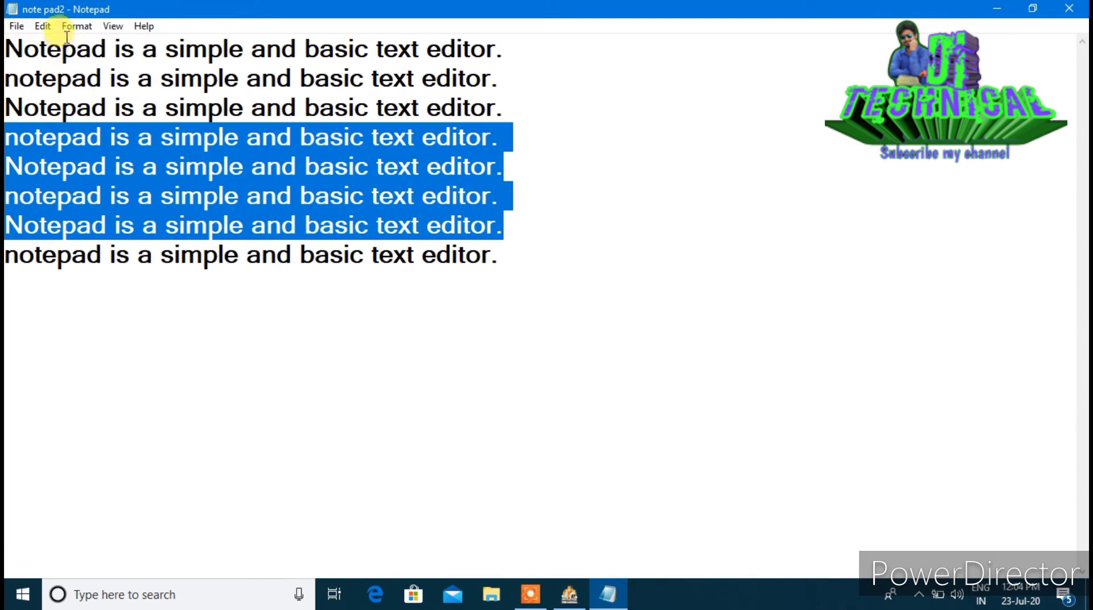
pyautogui.click(43, 26)
pyautogui.click(70, 118)
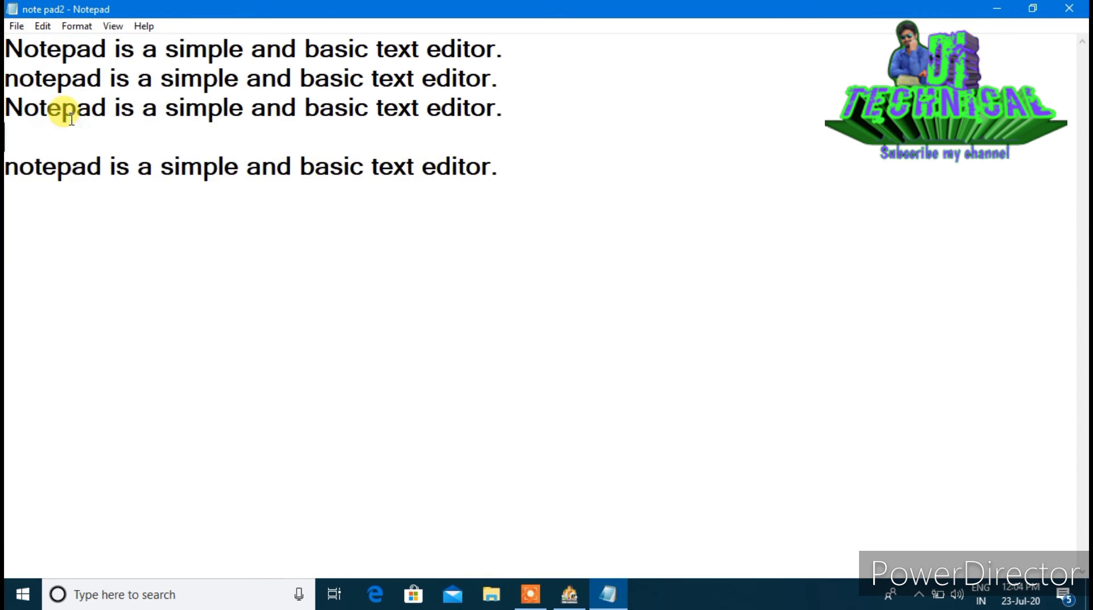
# - Delete the last line of text and remove one empty line left below the third line
pyautogui.moveTo(7, 165); pyautogui.dragTo(506, 166)
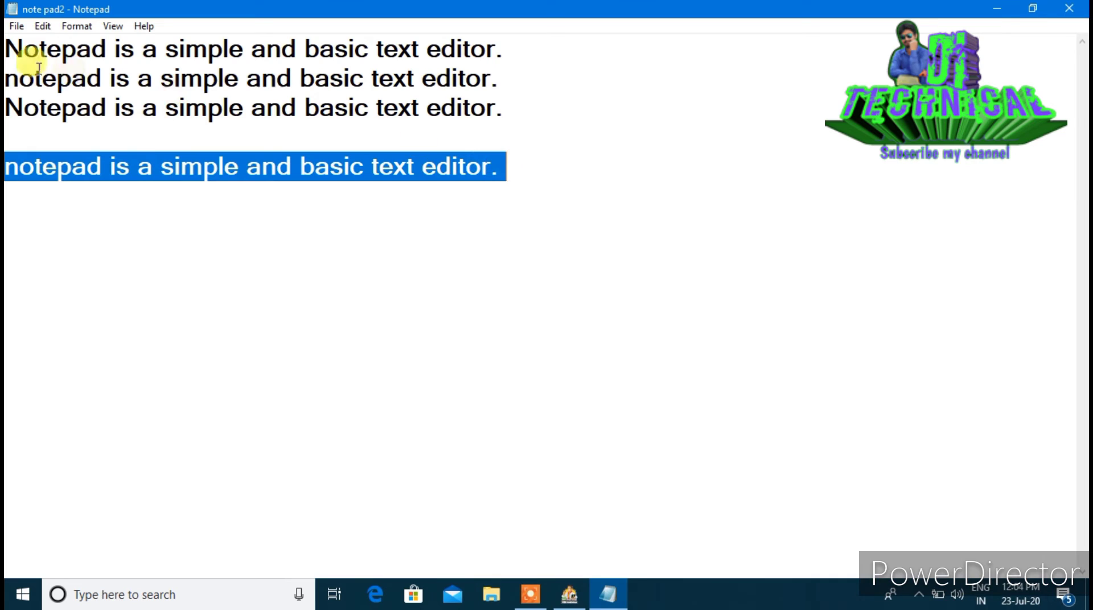
pyautogui.click(43, 26)
pyautogui.click(59, 122)
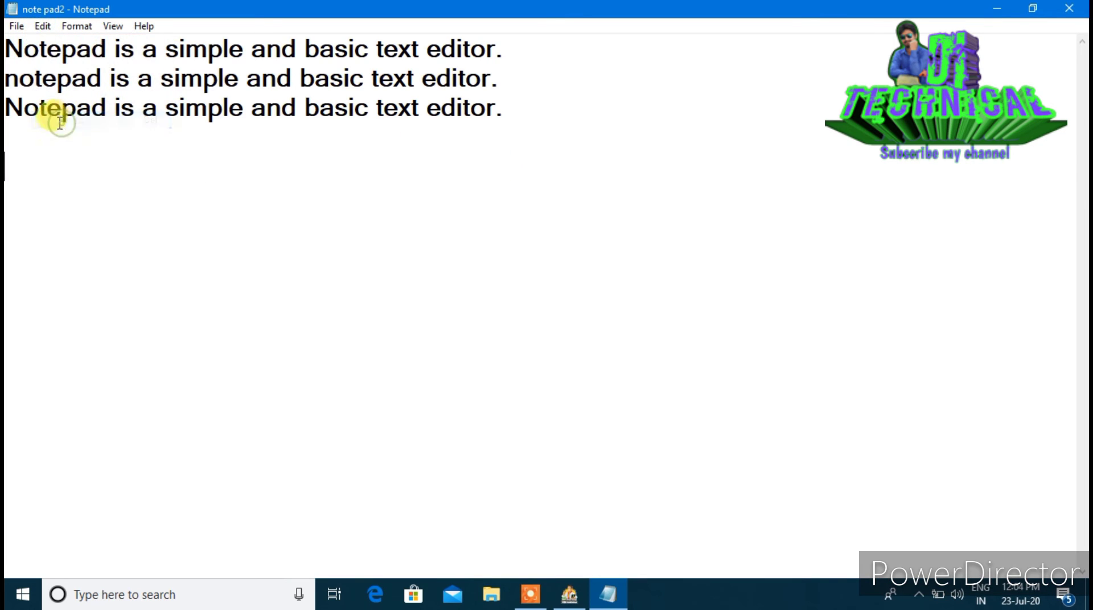
pyautogui.press('BackSpace')
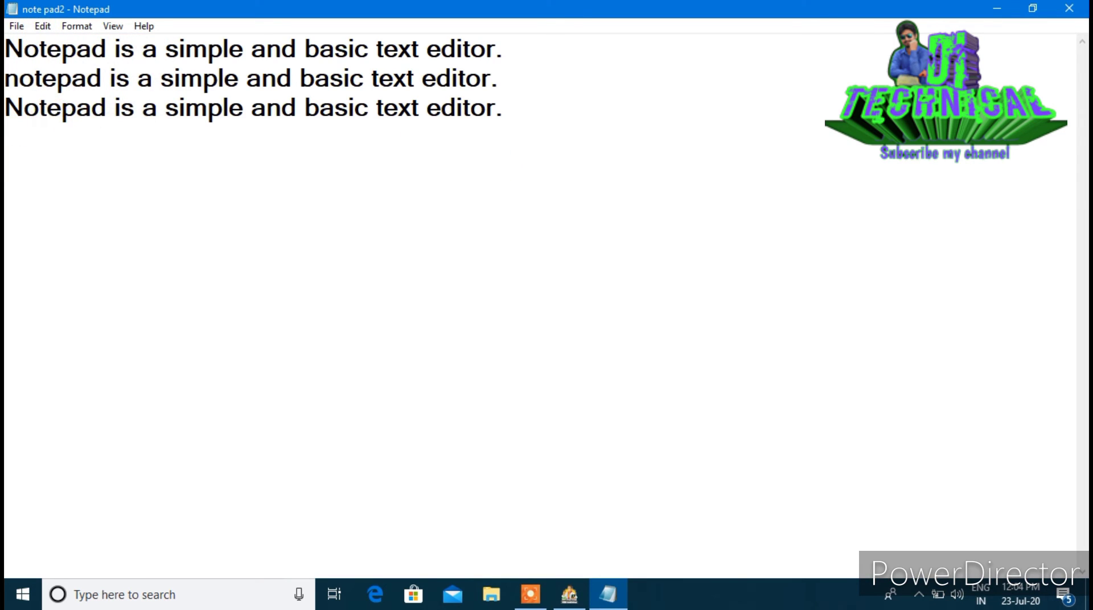
# - Search for the word "text" from the end of the document, first downward and again with the direction set to Up
pyautogui.click(43, 27)
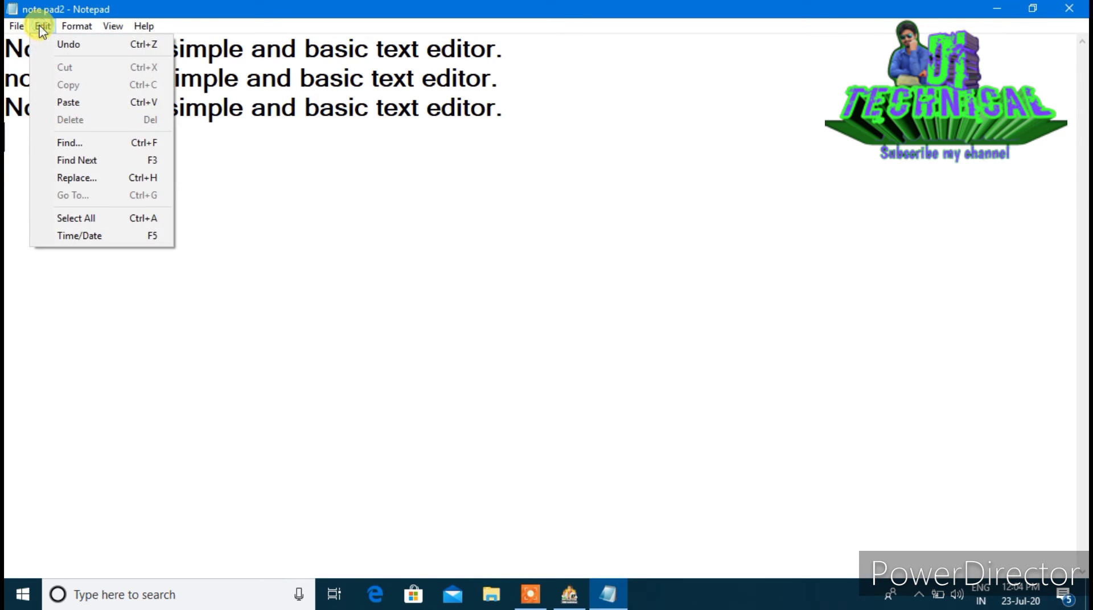
pyautogui.click(65, 147)
pyautogui.moveTo(104, 132); pyautogui.dragTo(388, 207)
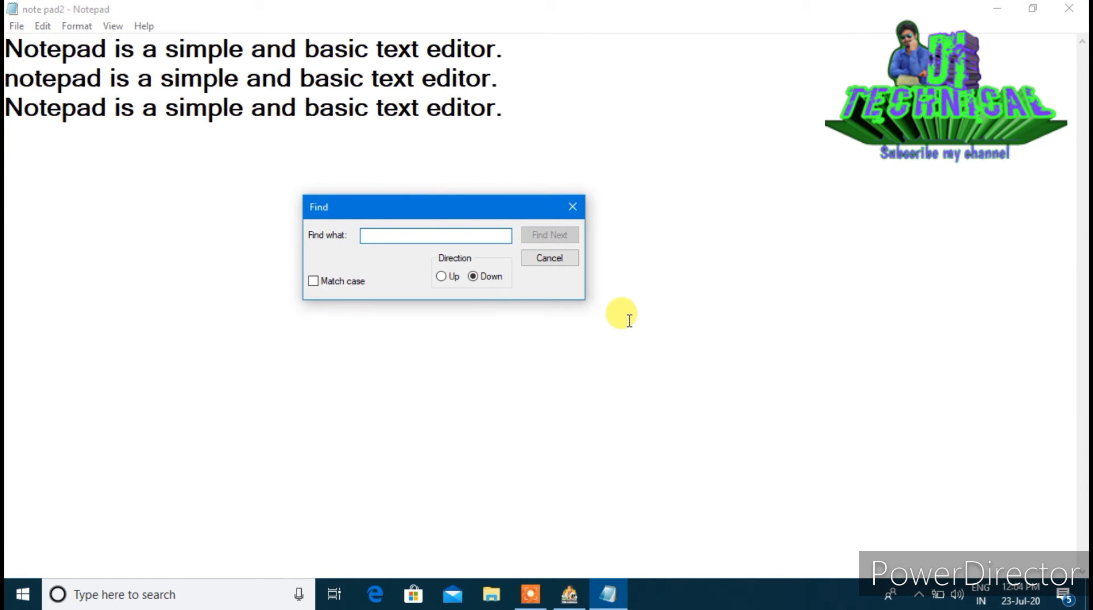
pyautogui.write('text')
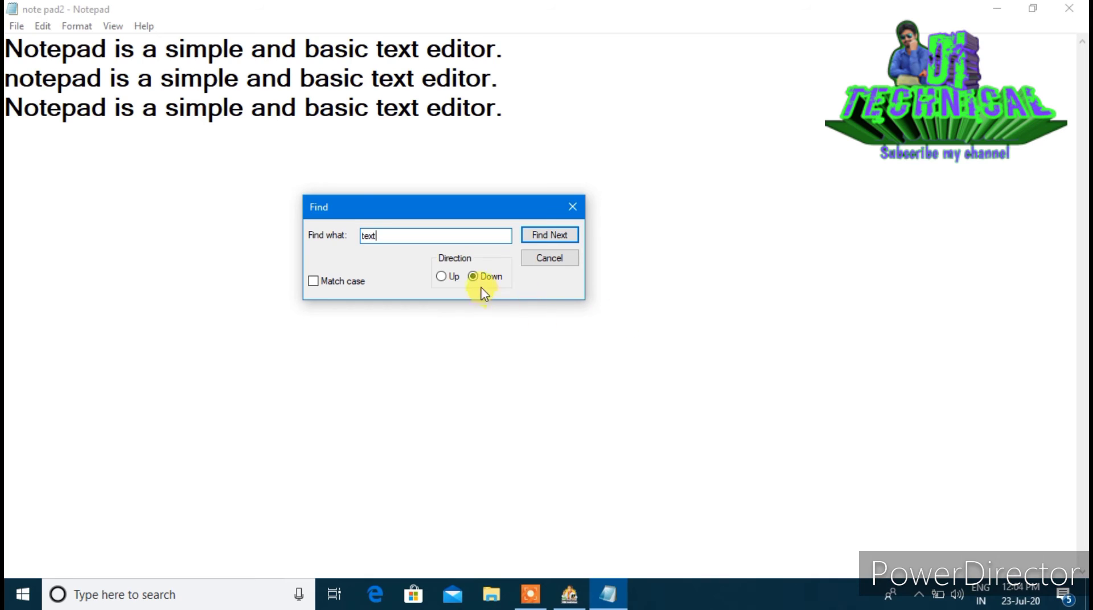
pyautogui.click(532, 235)
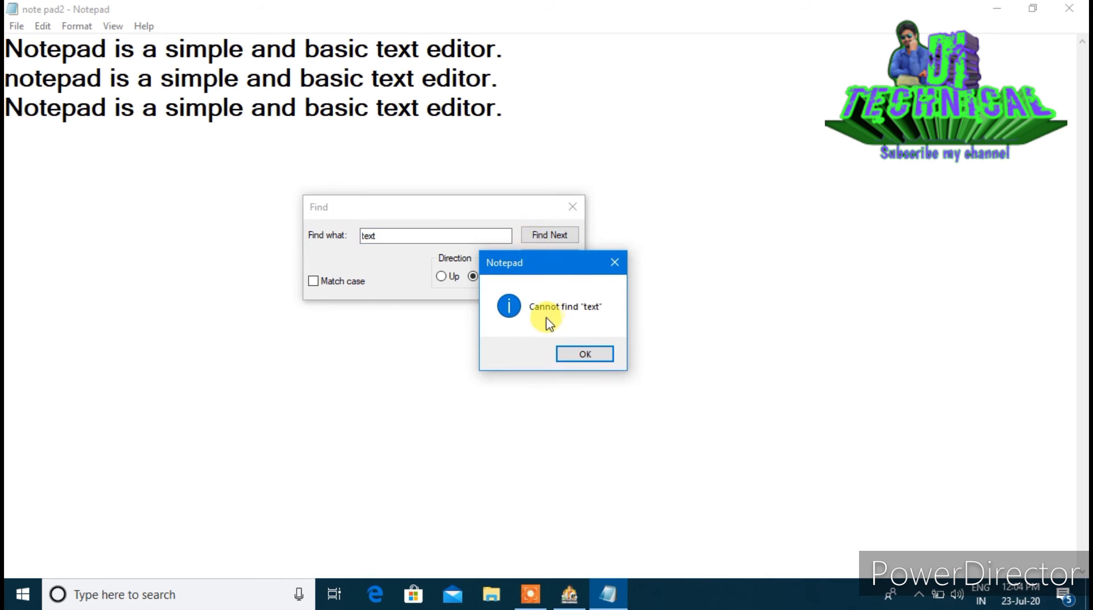
pyautogui.click(585, 357)
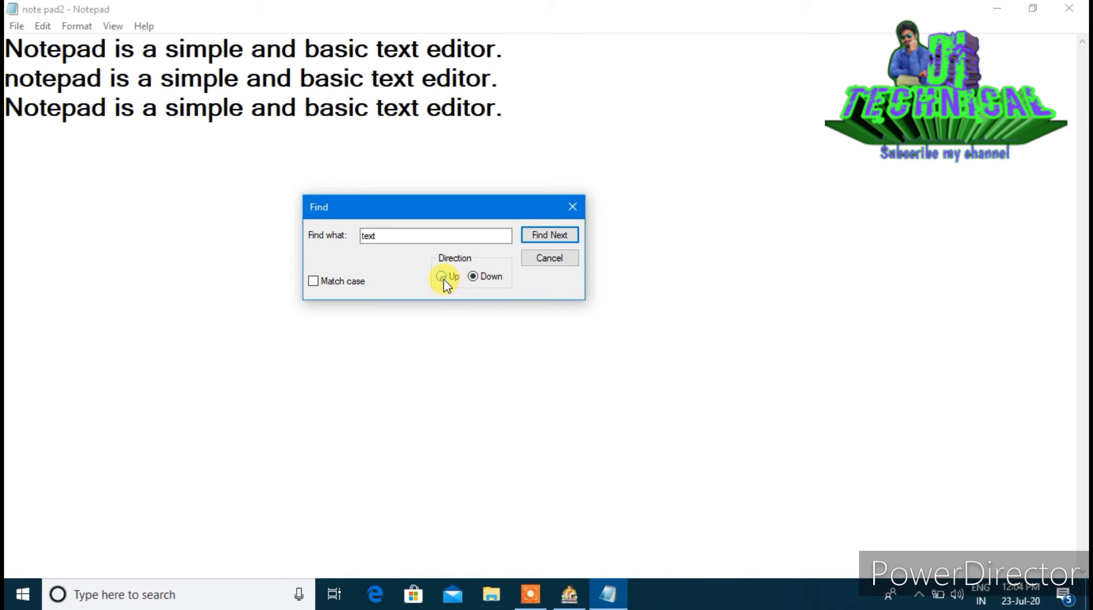
pyautogui.click(558, 235)
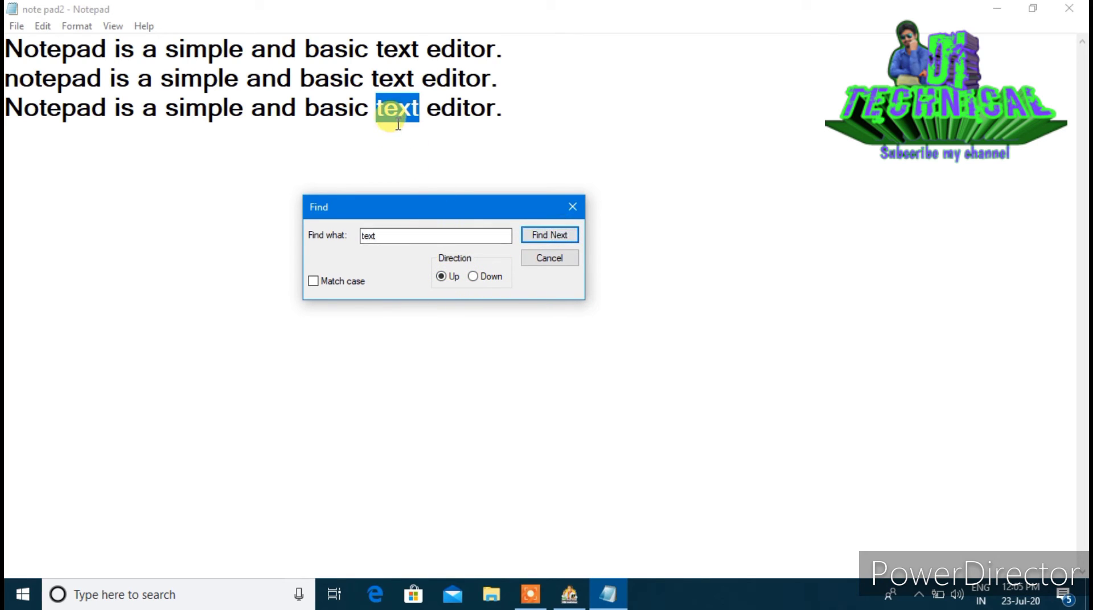
pyautogui.click(547, 260)
# - Find the next two occurrences of "text" upward through the document with the Find Next command
pyautogui.click(43, 26)
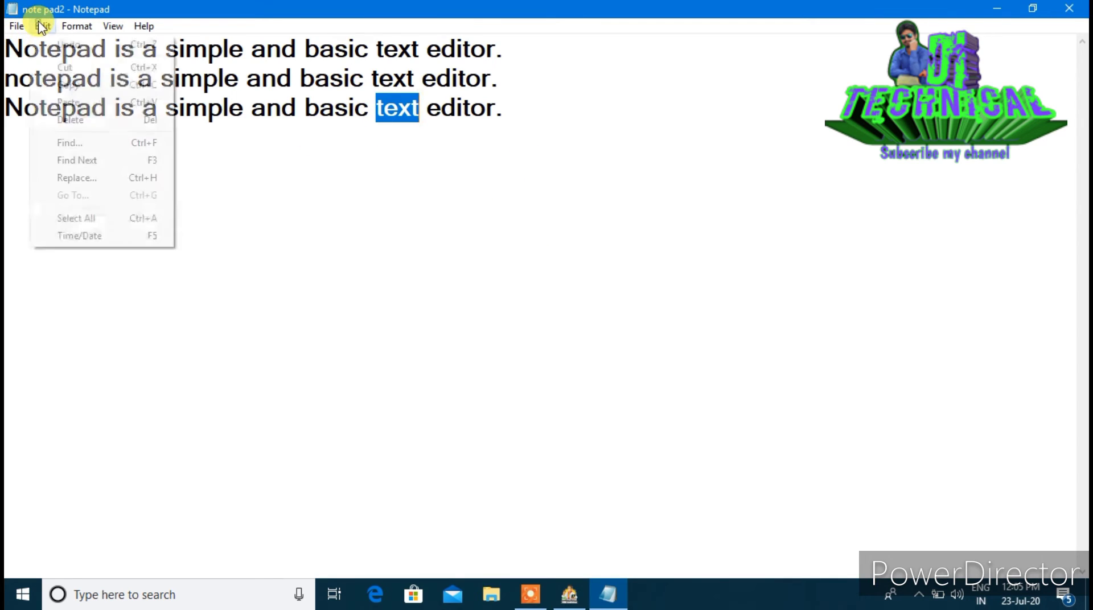
pyautogui.click(73, 162)
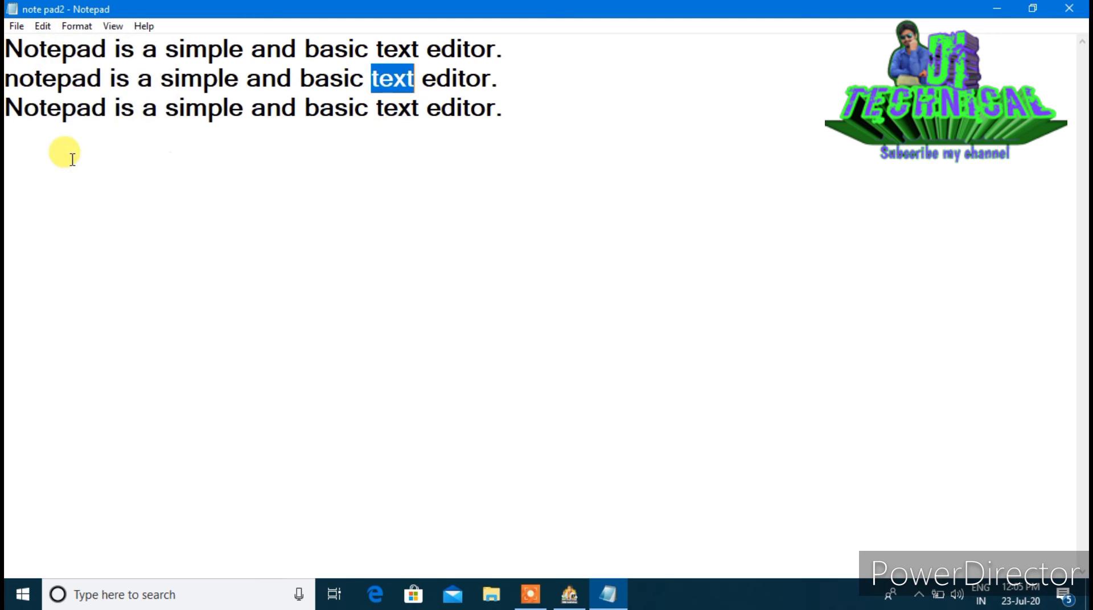
pyautogui.click(42, 26)
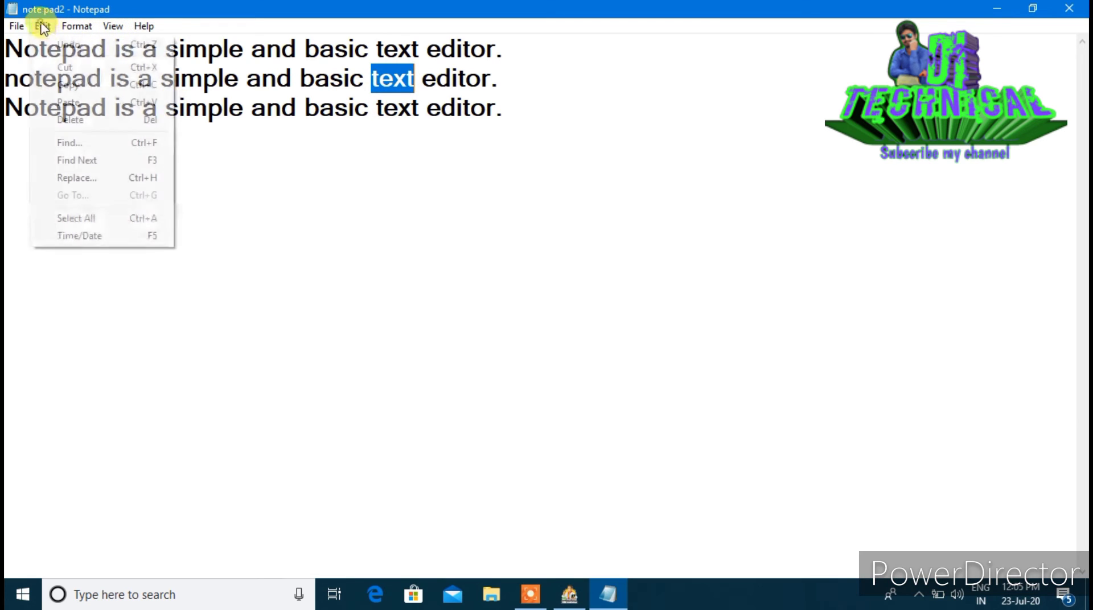
pyautogui.click(72, 162)
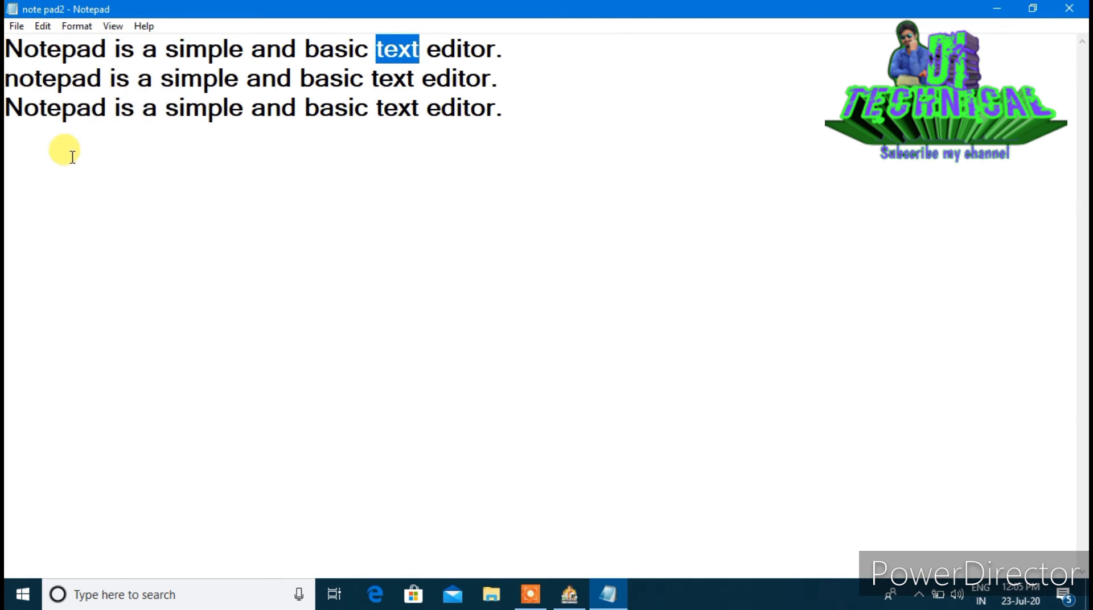
# - Replace the first occurrence of "text" with "texure", replace all remaining occurrences at once, and close the Replace dialog
pyautogui.click(43, 26)
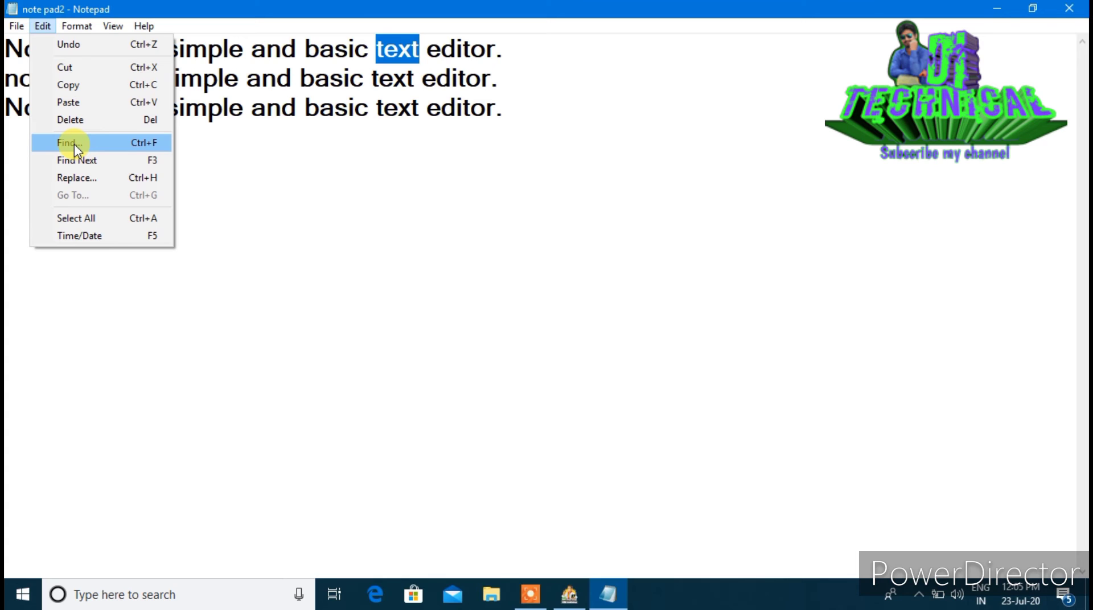
pyautogui.click(92, 183)
pyautogui.moveTo(161, 107); pyautogui.dragTo(354, 232)
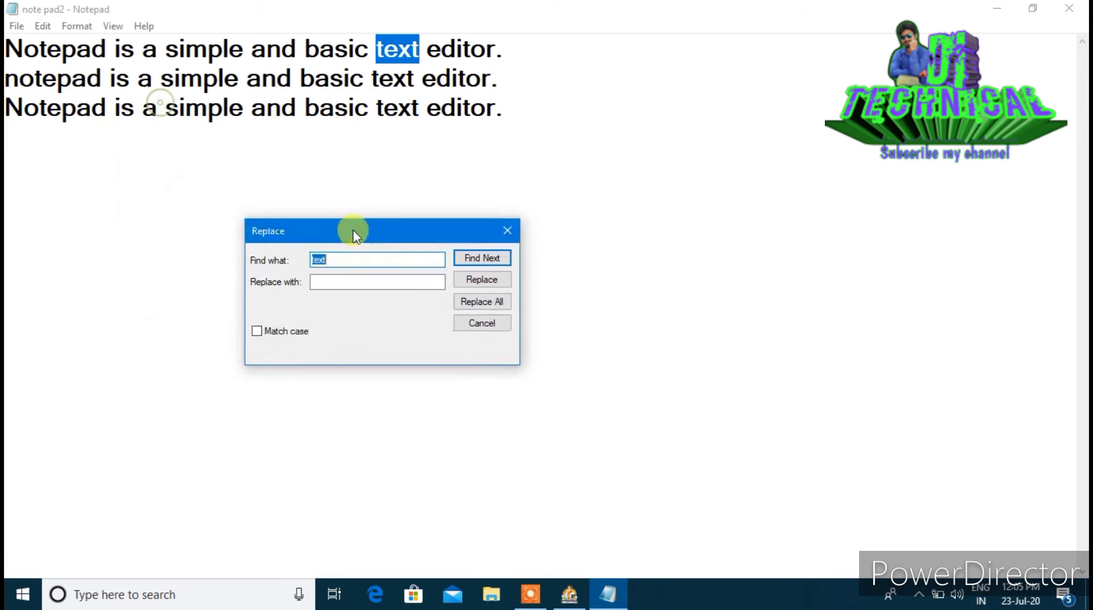
pyautogui.click(345, 283)
pyautogui.write('texure')
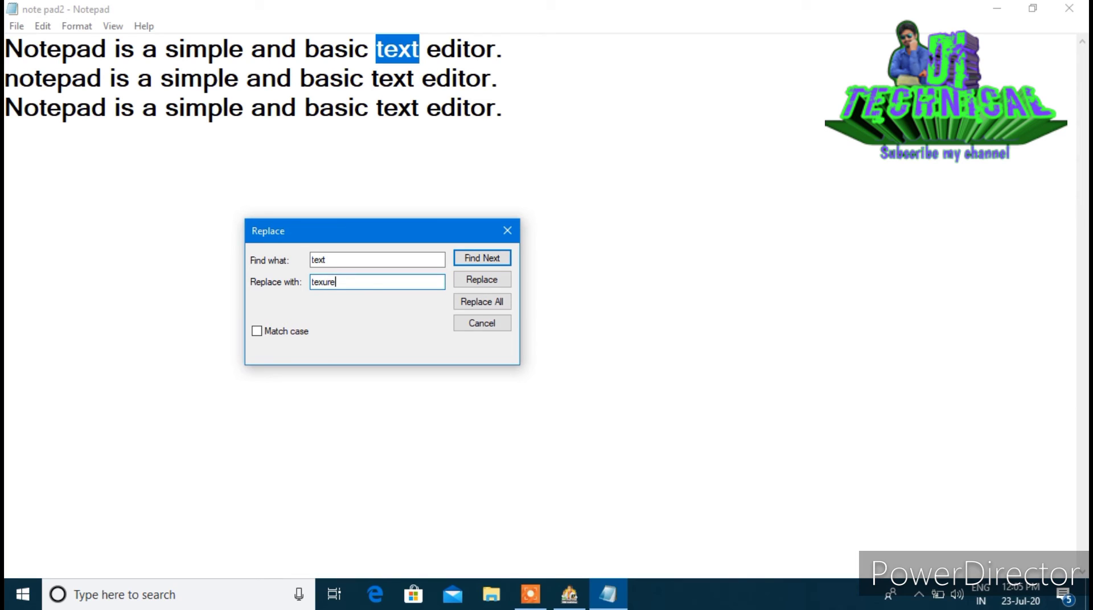
pyautogui.click(482, 280)
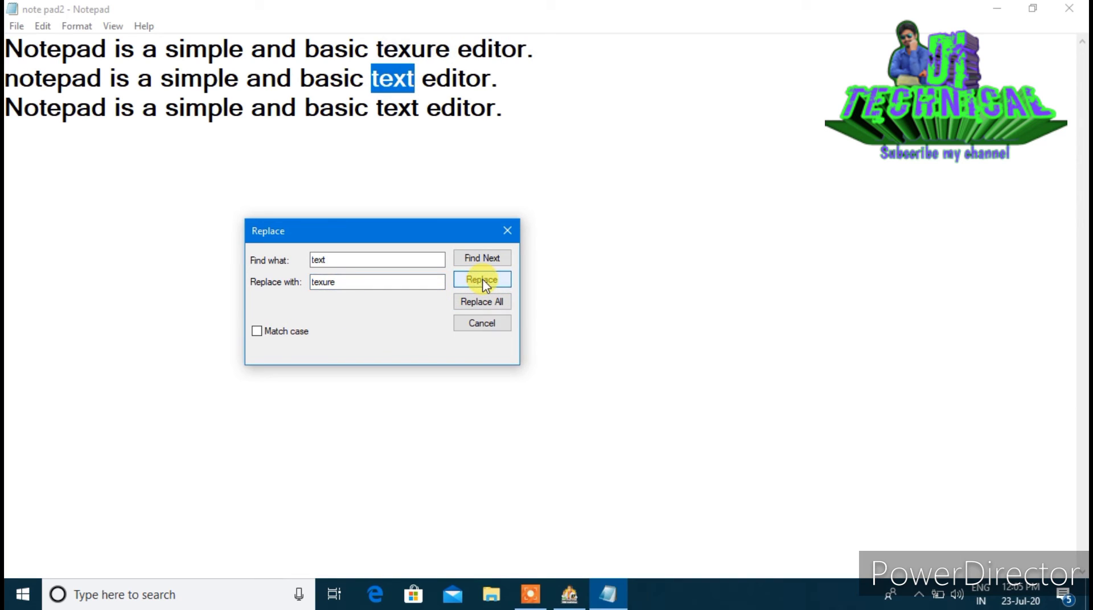
pyautogui.click(485, 308)
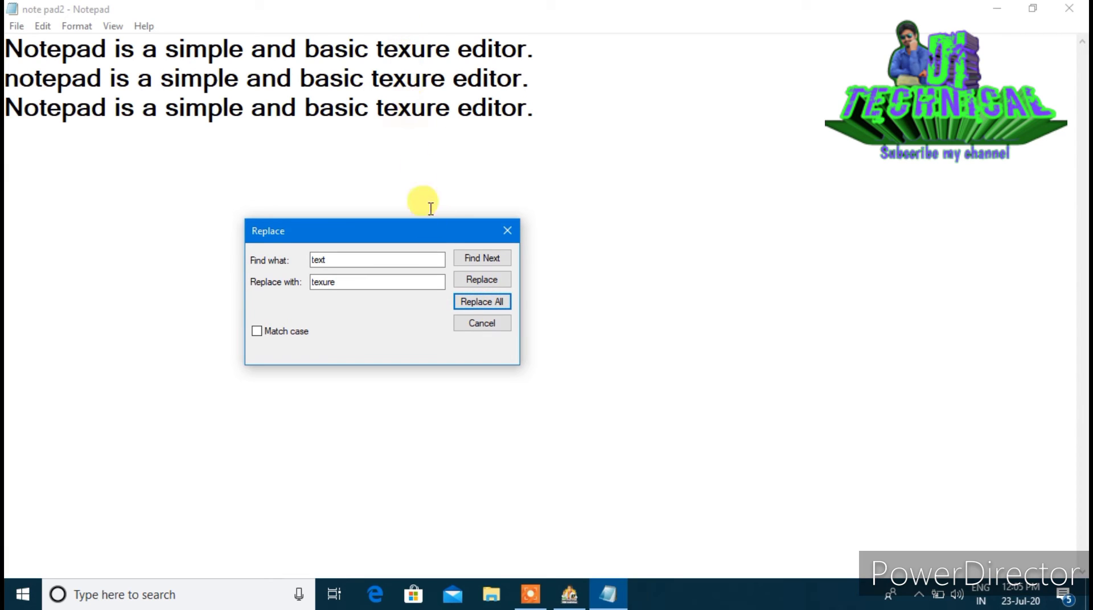
pyautogui.click(466, 323)
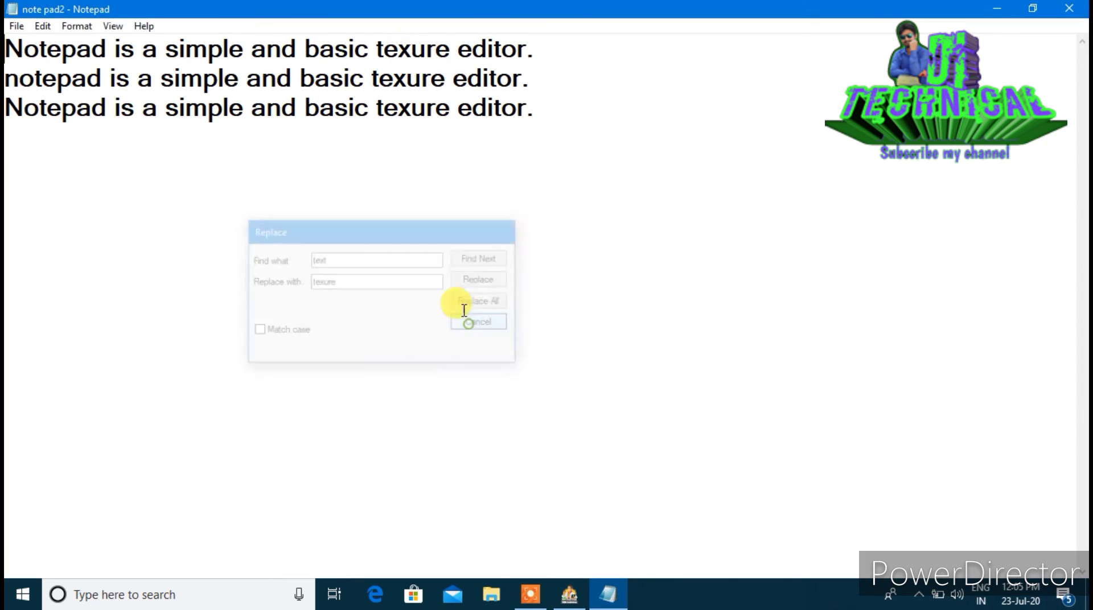
pyautogui.click(43, 26)
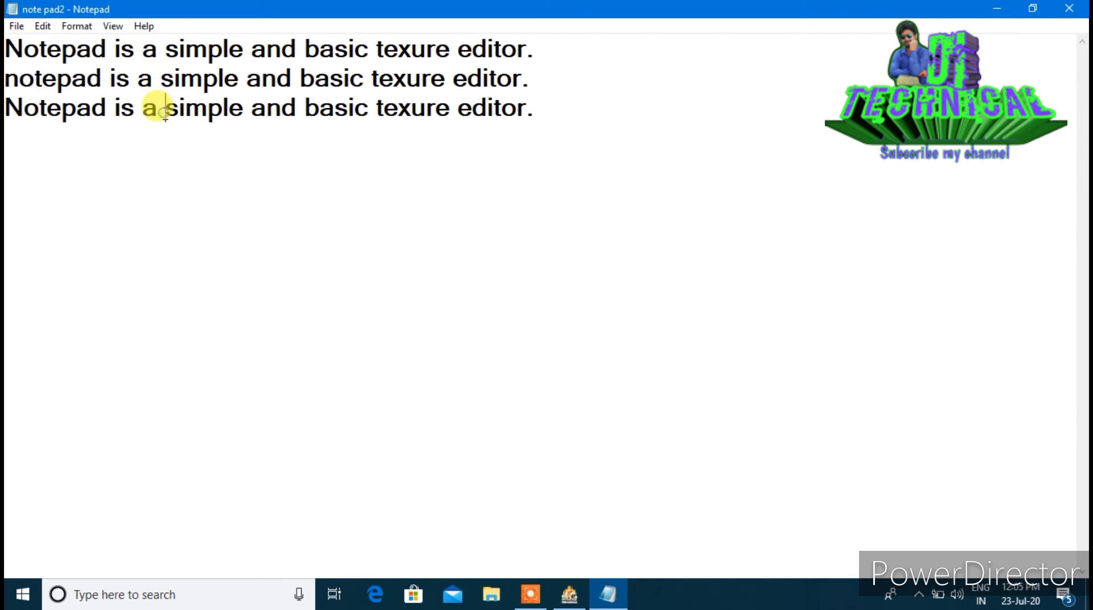
pyautogui.click(158, 50)
pyautogui.click(165, 49)
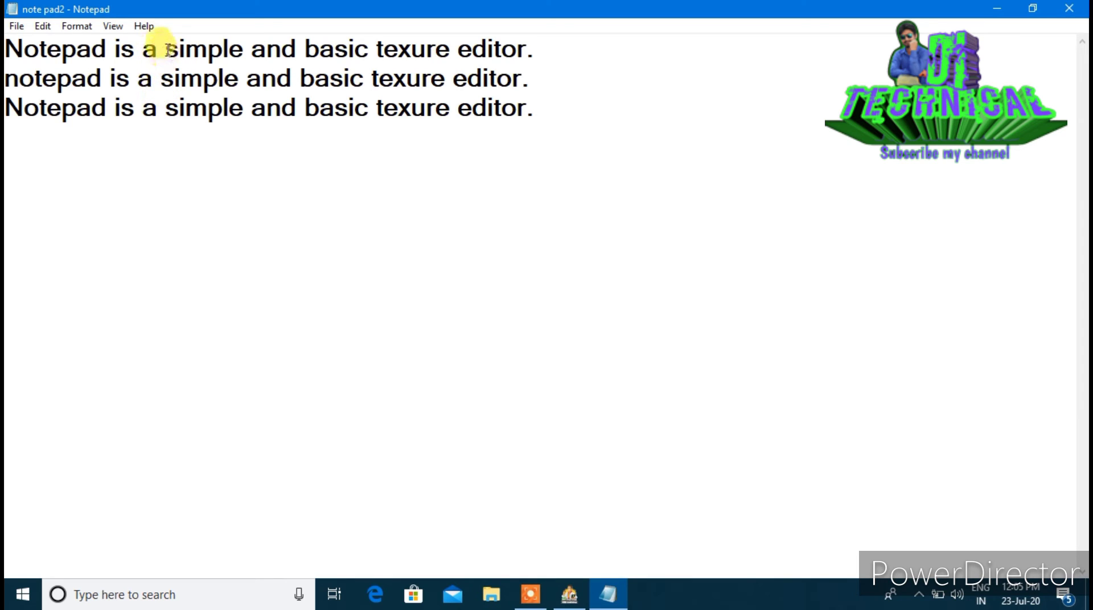
pyautogui.click(156, 109)
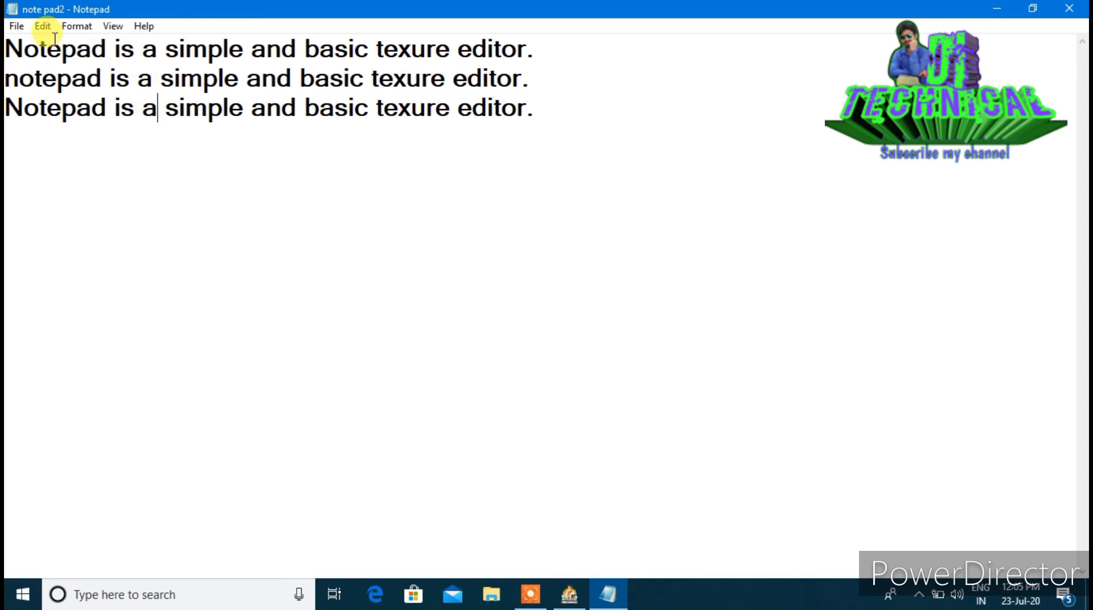
# - Select the entire contents of the document with Select All and clear the selection
pyautogui.click(43, 26)
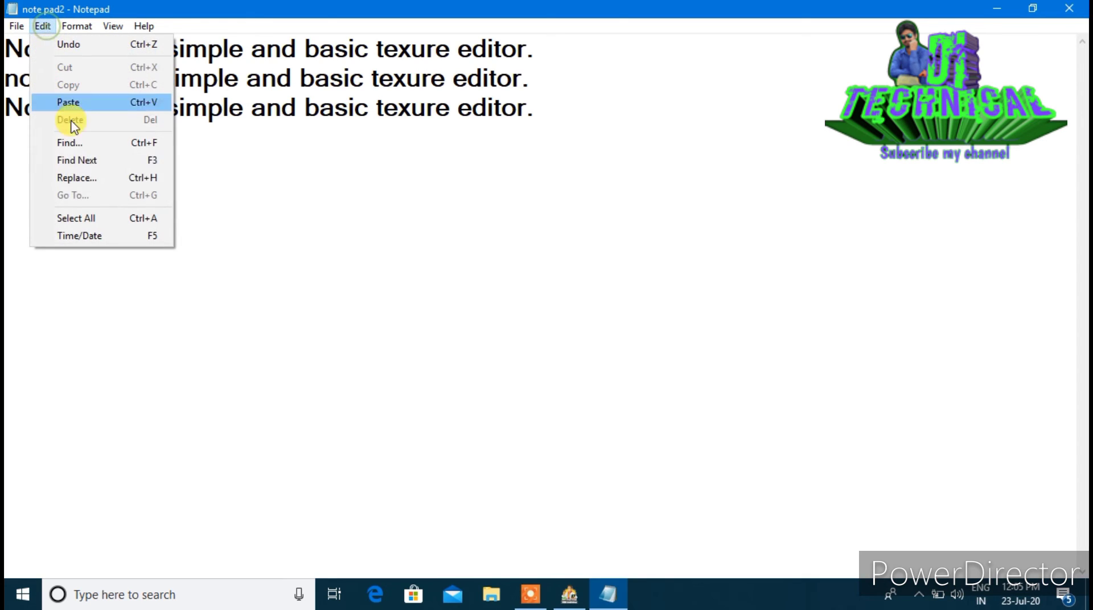
pyautogui.click(70, 219)
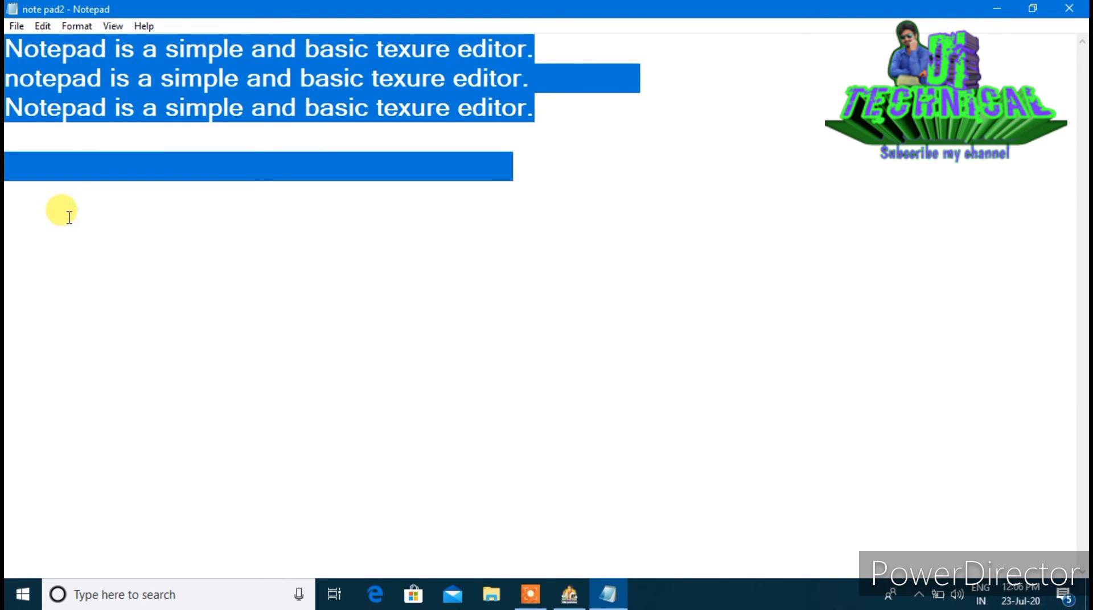
pyautogui.click(45, 26)
pyautogui.click(295, 245)
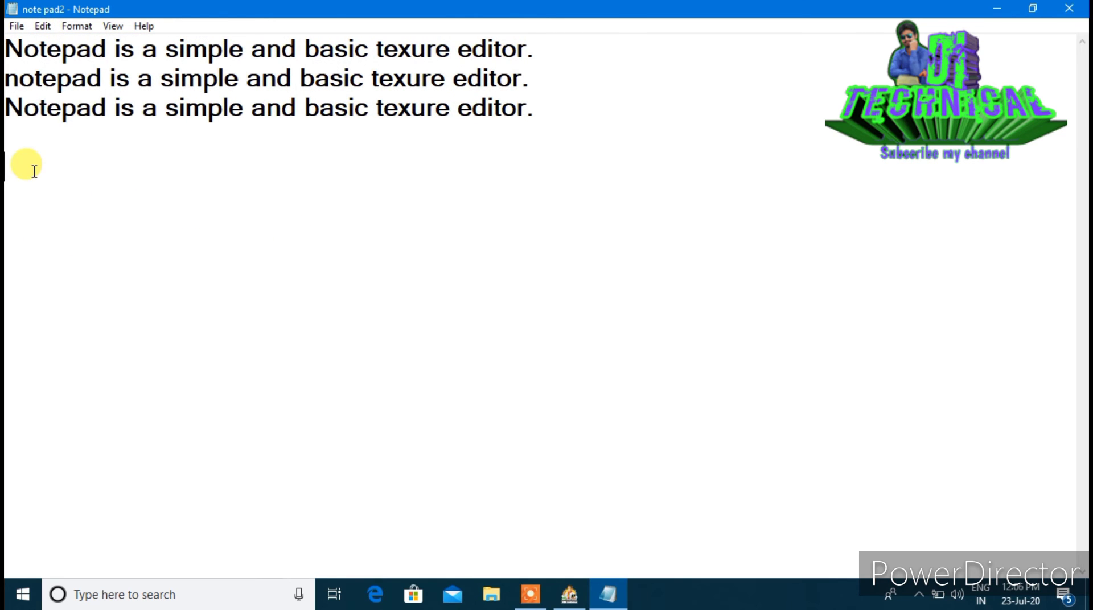
# - Insert the current time and date into the last line, below the three sentences
pyautogui.click(177, 165)
pyautogui.click(43, 26)
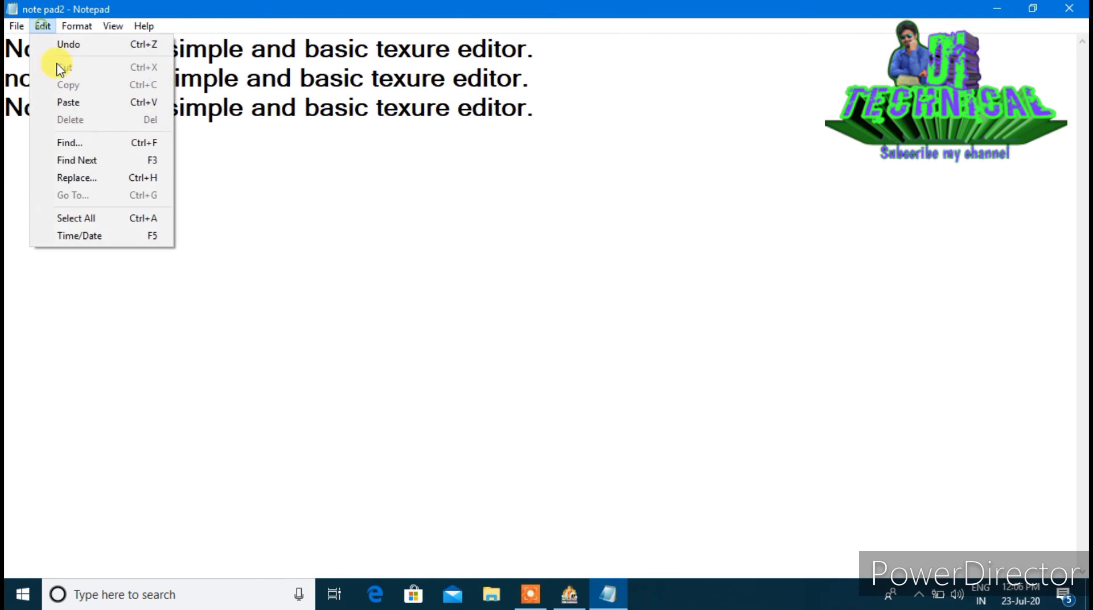
pyautogui.click(79, 236)
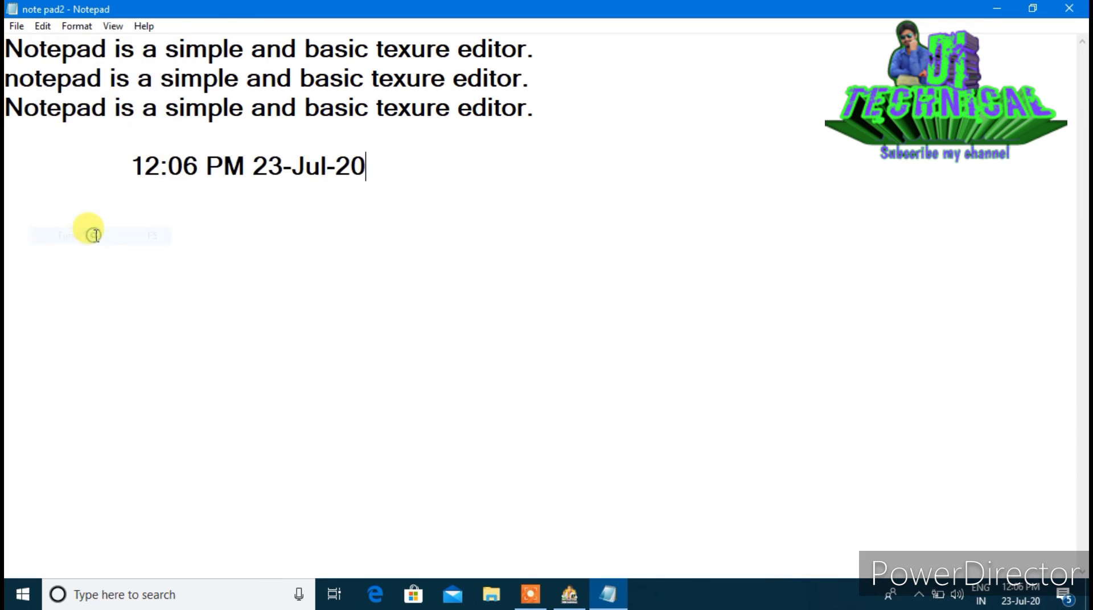
pyautogui.moveTo(136, 166); pyautogui.dragTo(361, 178)
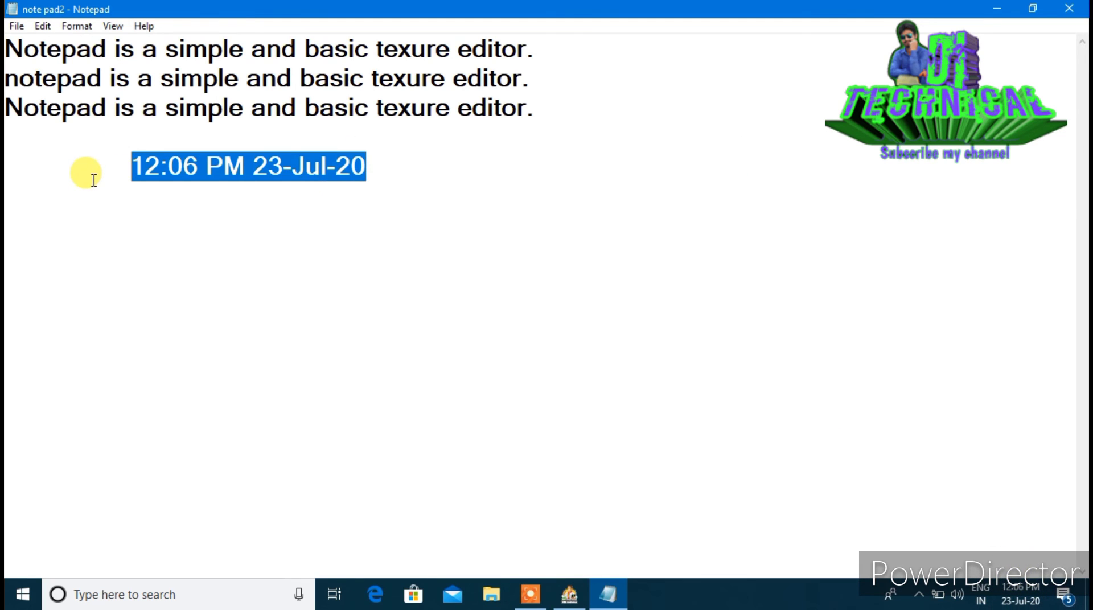
pyautogui.click(43, 26)
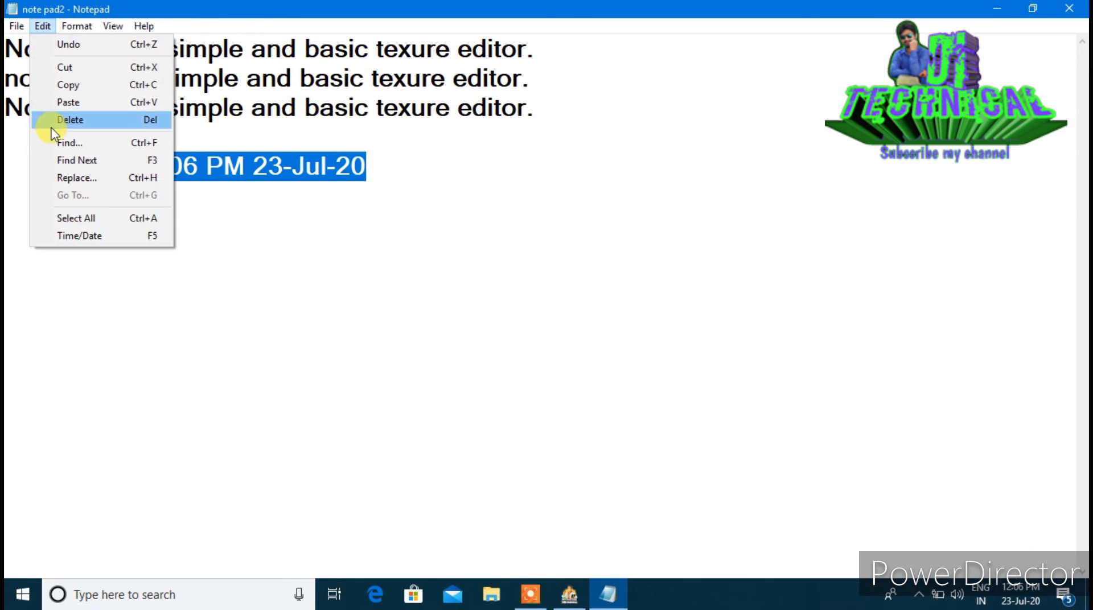
pyautogui.click(254, 211)
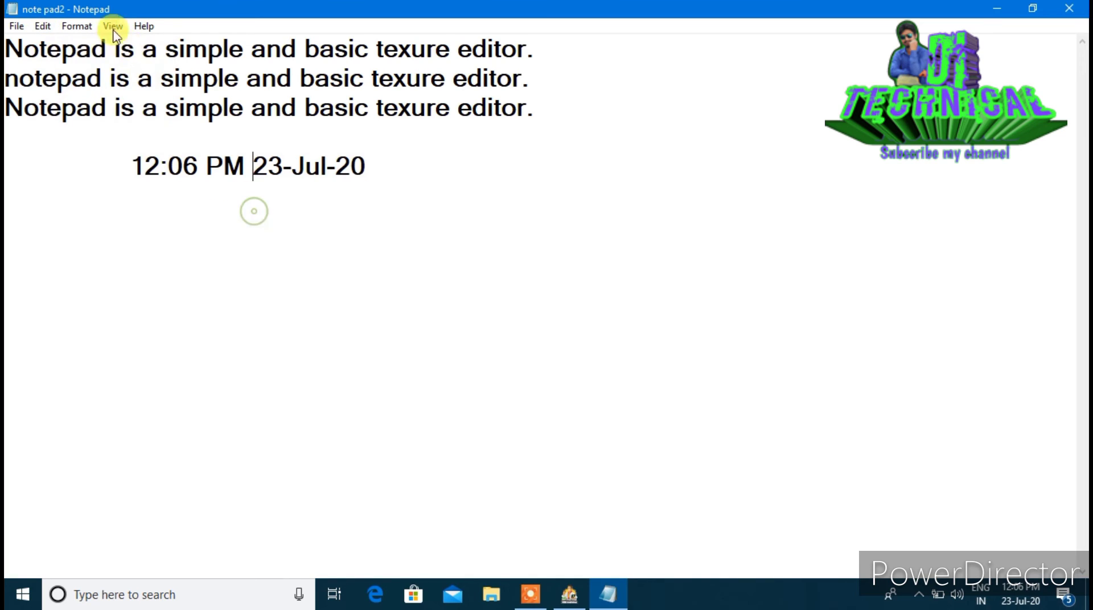
# - Turn off Word Wrap and extend the first line past the window width with filler text beginning "kdsfdskfdf df df sd fd fd"
pyautogui.click(74, 27)
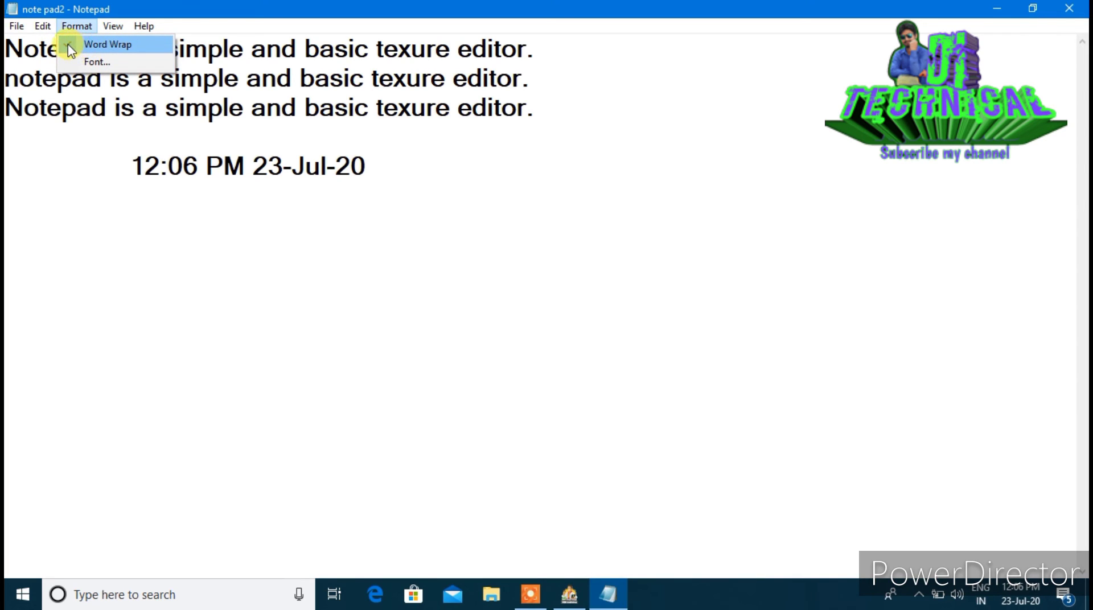
pyautogui.click(69, 46)
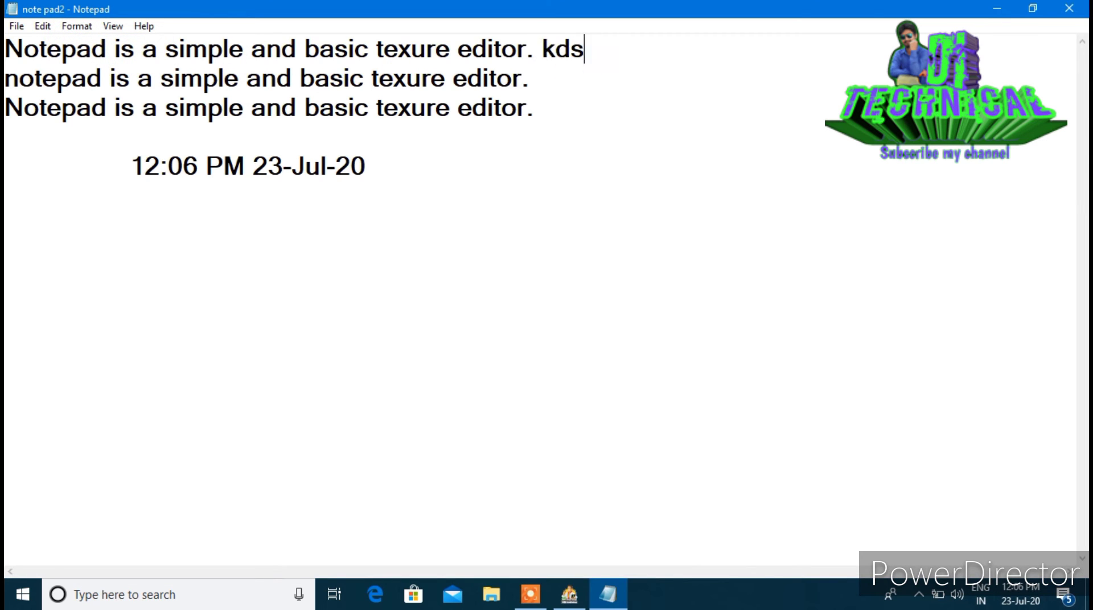
pyautogui.write('f df df sd fd fd f')
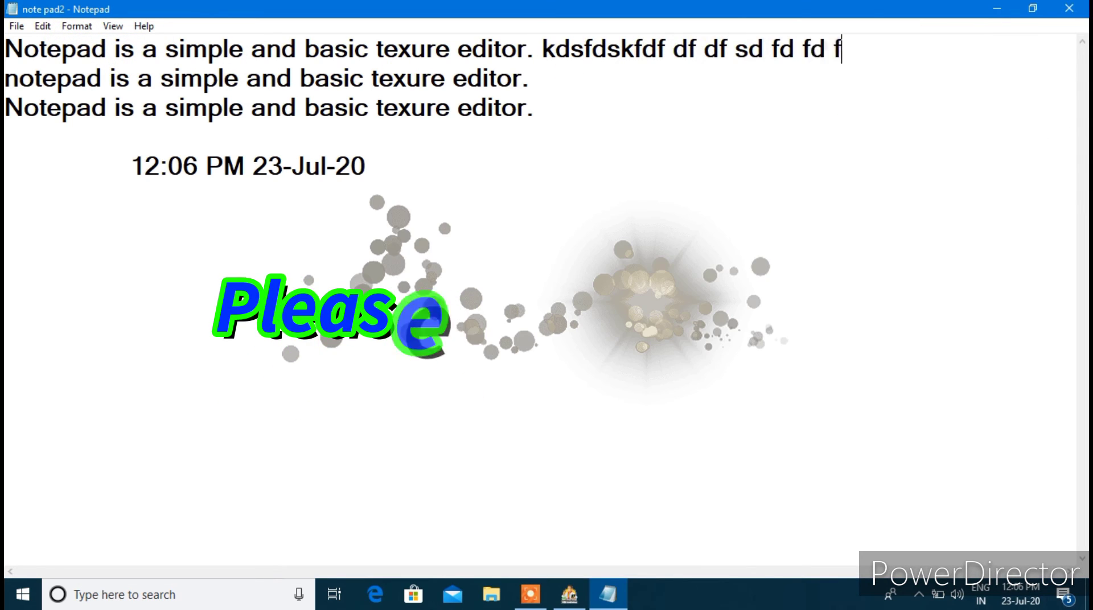
pyautogui.write('dsf skakfdsnf ds akfj')
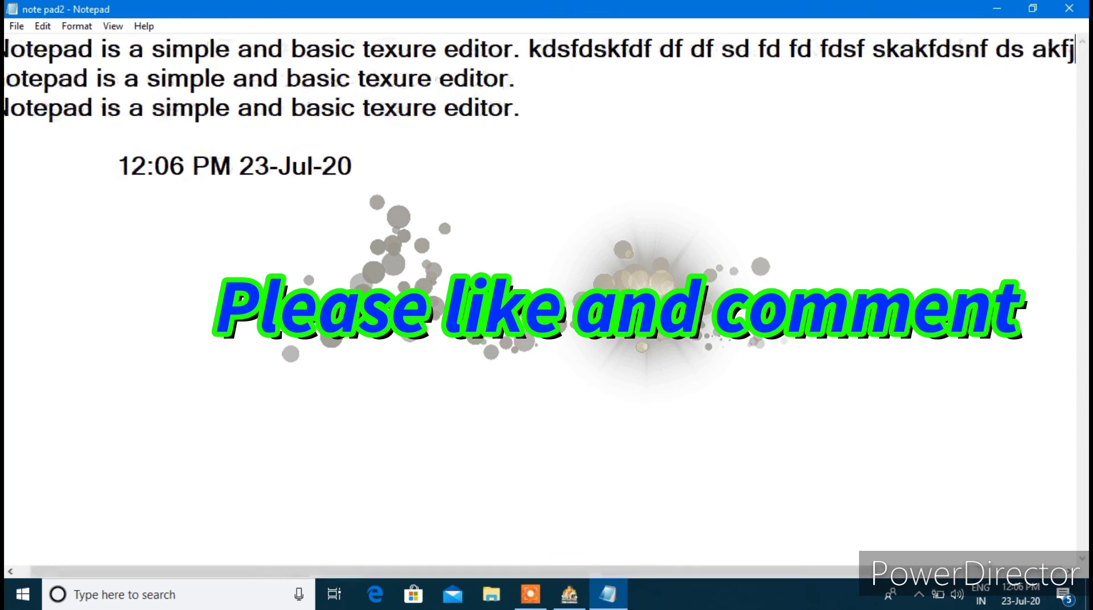
pyautogui.write(' df sdf fd  f sakk')
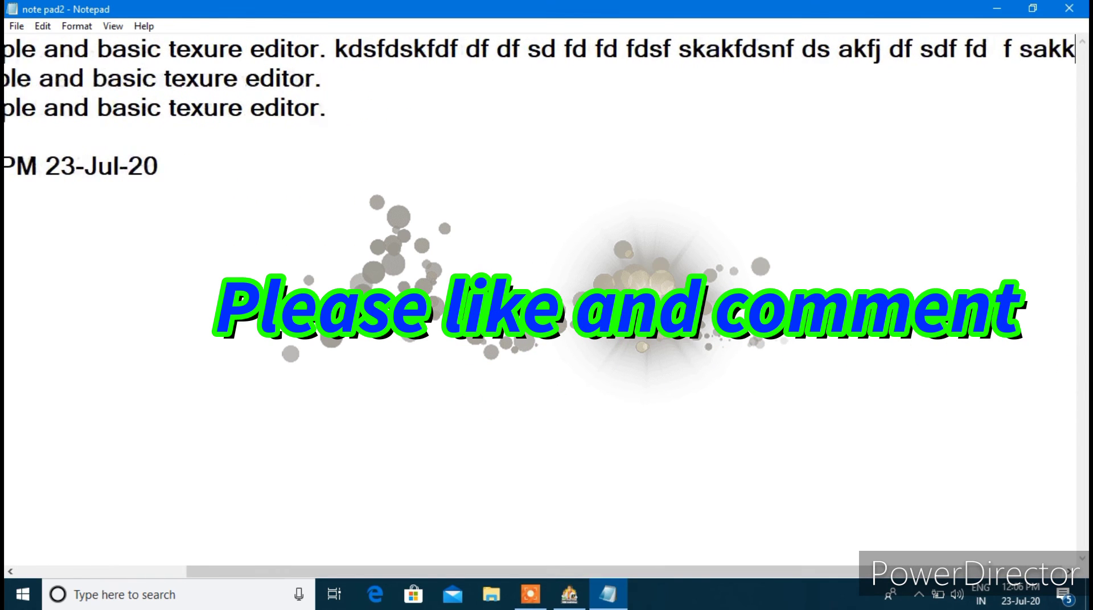
pyautogui.write('fsafsfkff ffakdjfd')
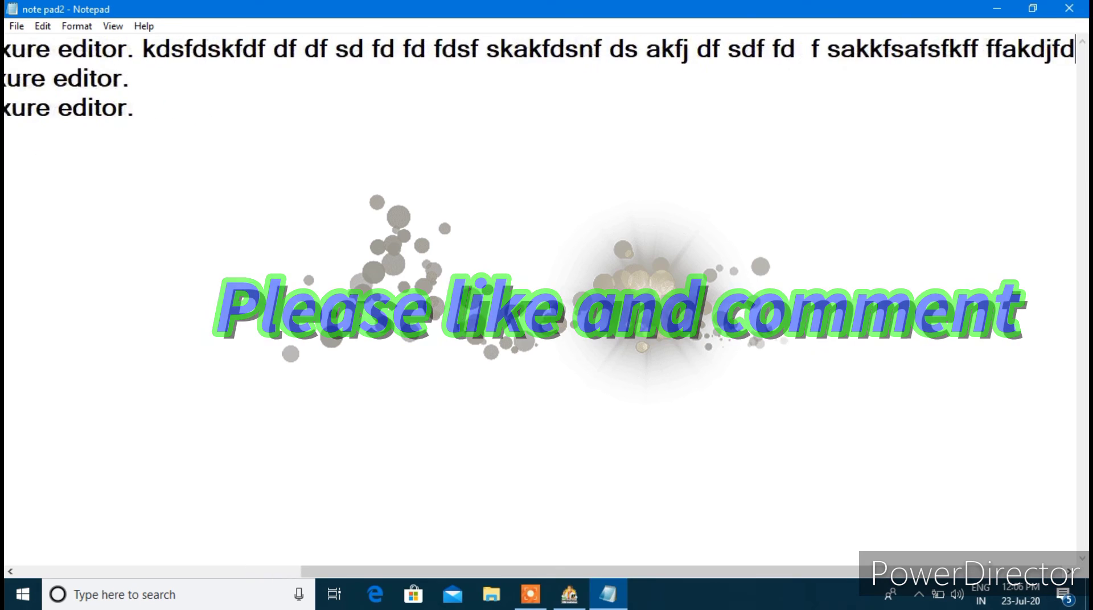
pyautogui.write('fjdfd fdjf dkf dfk dkf')
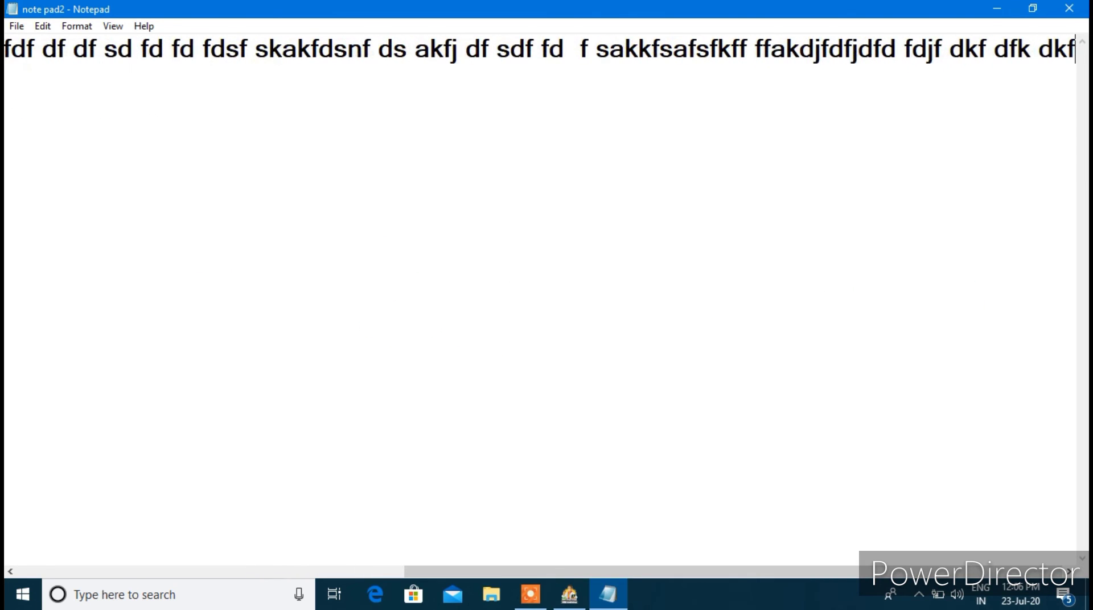
# - Turn Word Wrap on and continue the first paragraph with more filler text, ending in "flsf lsd fdls fslf sdlf sdlf ds"
pyautogui.click(74, 26)
pyautogui.click(94, 46)
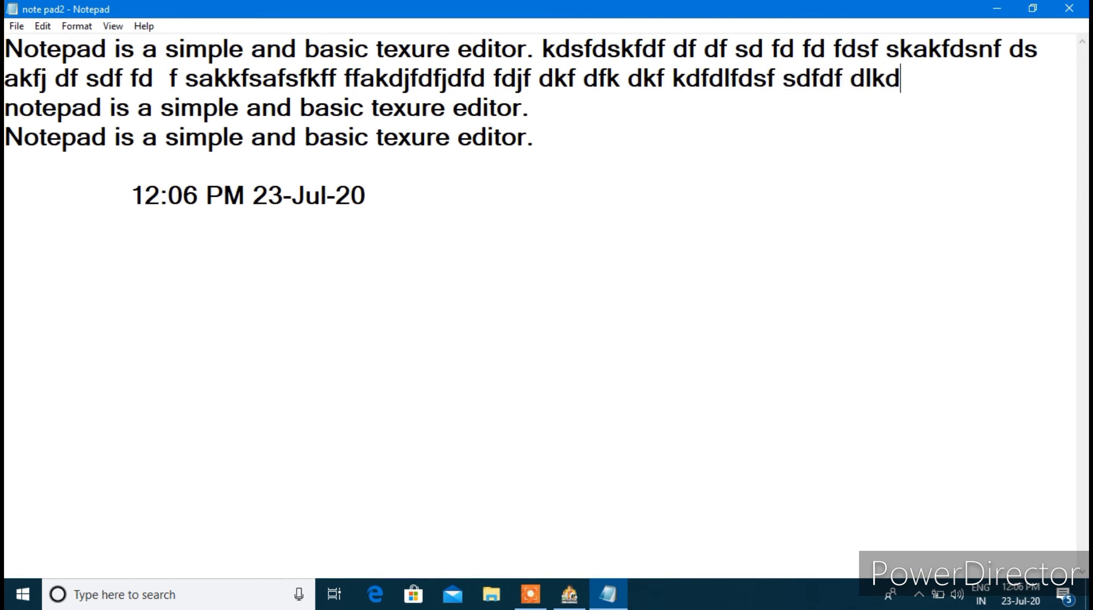
pyautogui.write('flsf lsd fdls fslf sdlf sdlf ds')
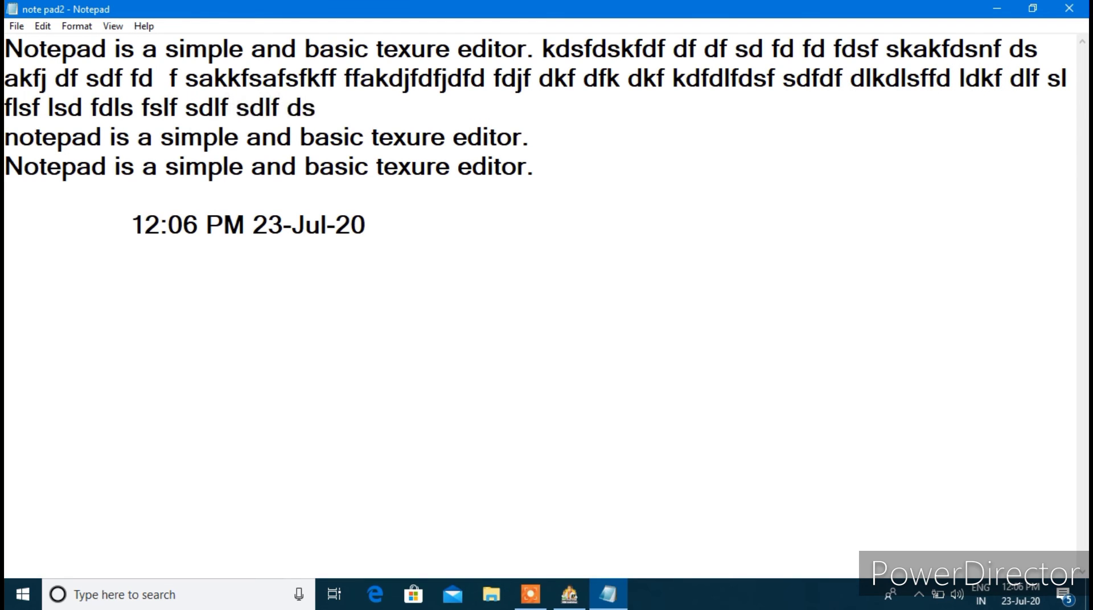
# - Change the document font to Viner Hand ITC
pyautogui.click(77, 27)
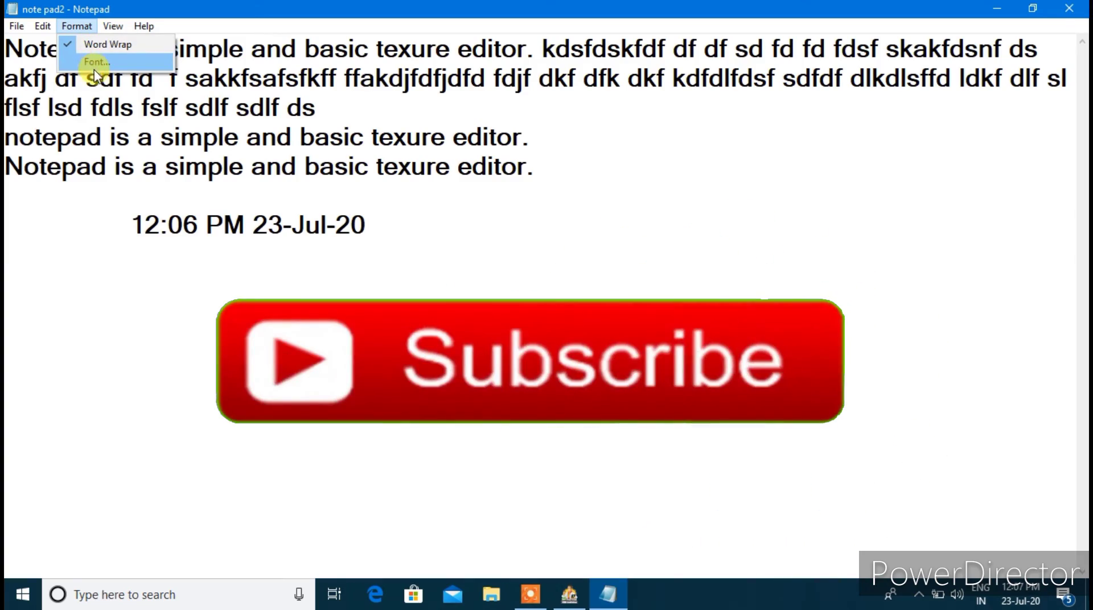
pyautogui.click(121, 63)
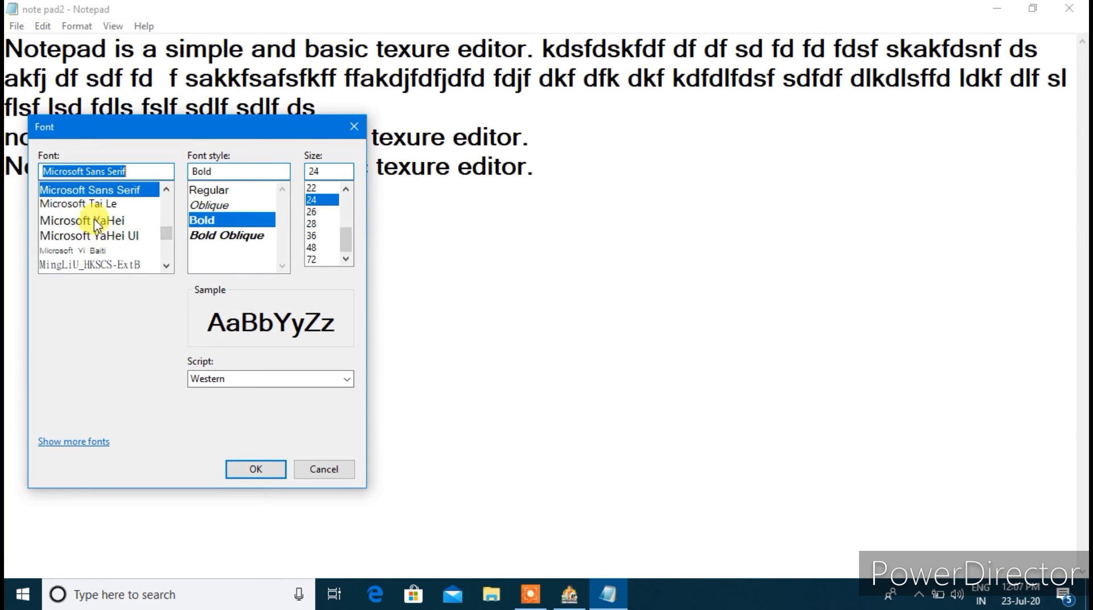
pyautogui.scroll(-2, 165, 233)
pyautogui.scroll(-8, 167, 241)
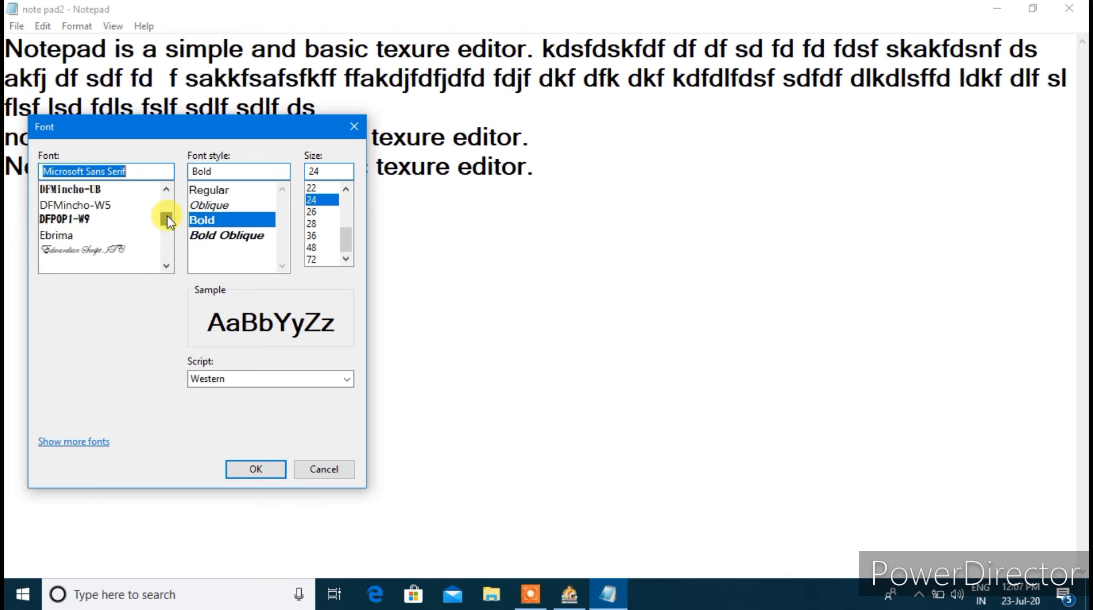
pyautogui.scroll(-10, 166, 245)
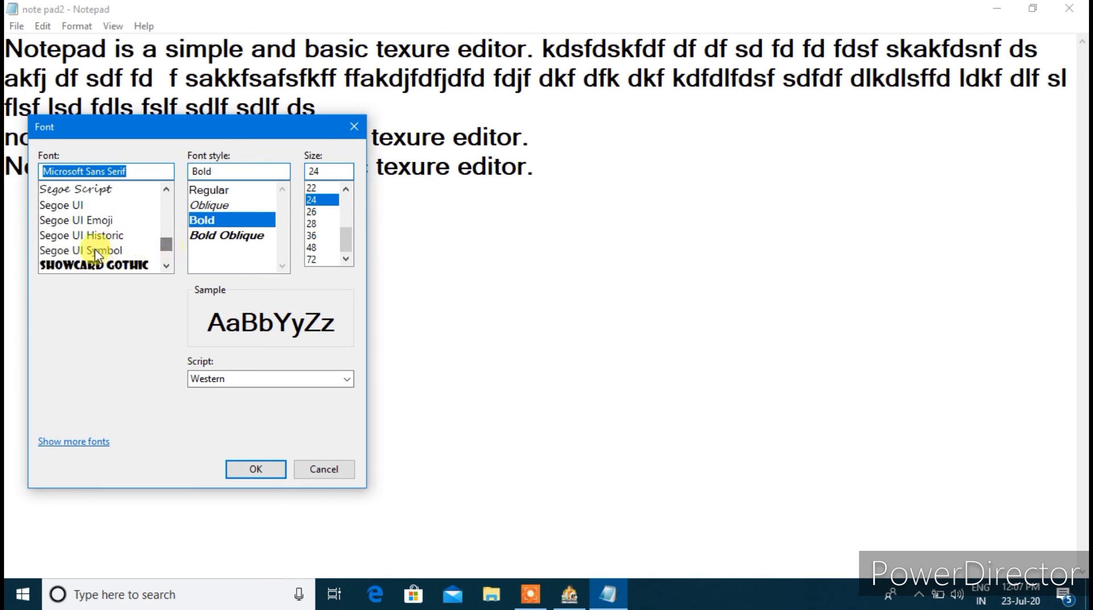
pyautogui.scroll(-2, 106, 251)
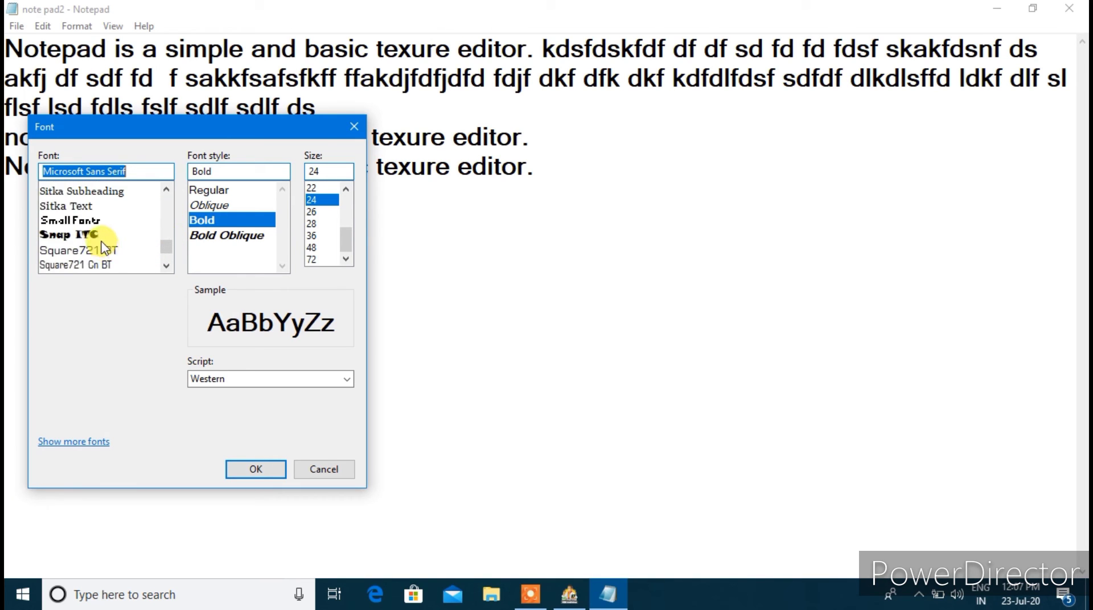
pyautogui.scroll(-1, 104, 246)
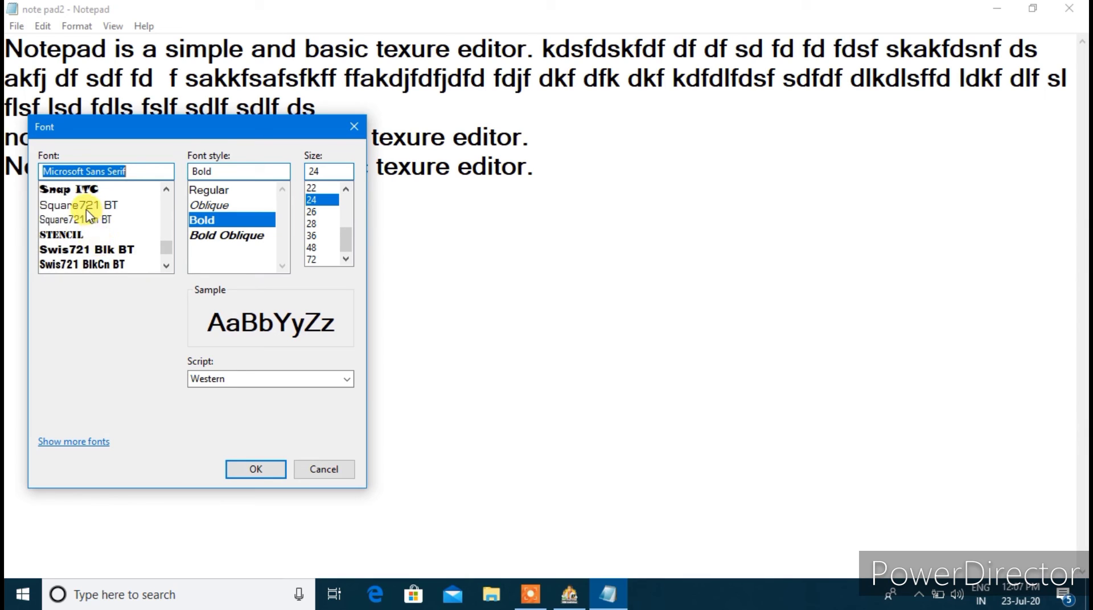
pyautogui.scroll(-4, 88, 219)
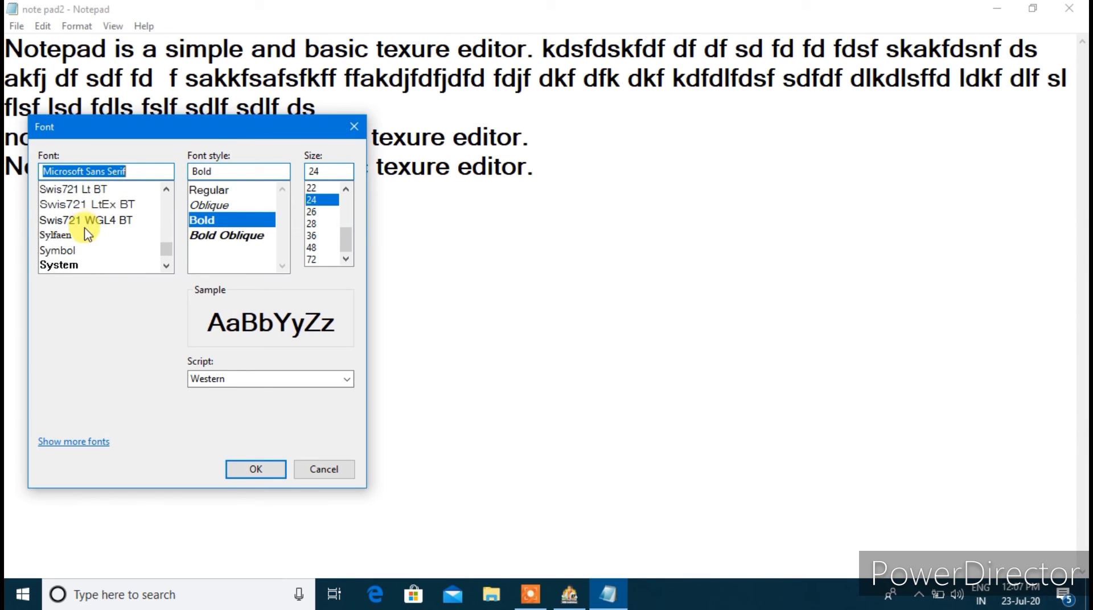
pyautogui.scroll(-1, 87, 233)
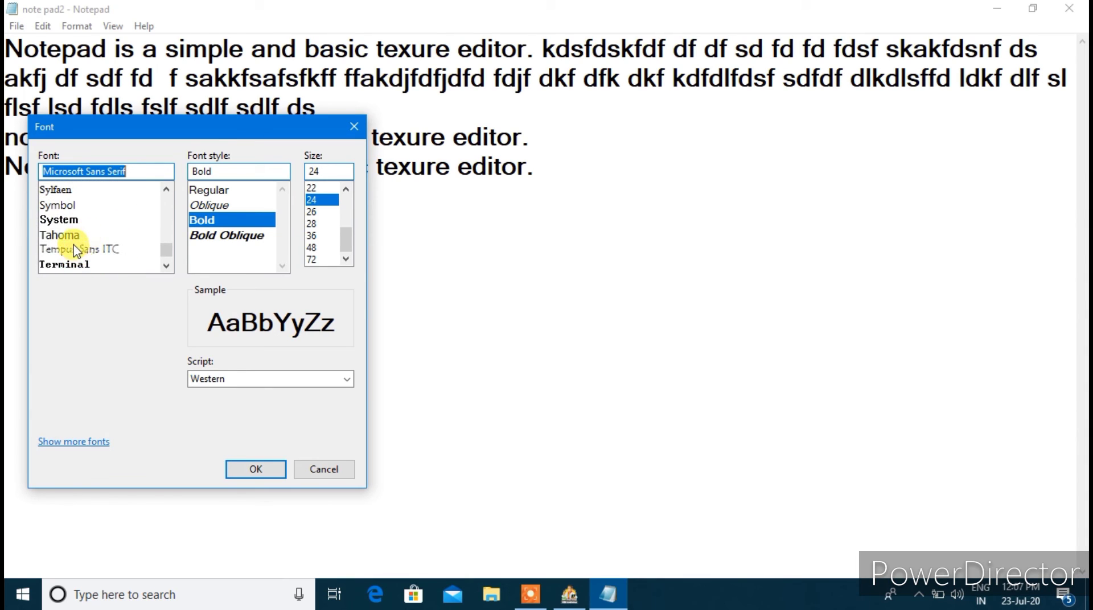
pyautogui.scroll(-2, 76, 251)
pyautogui.click(73, 265)
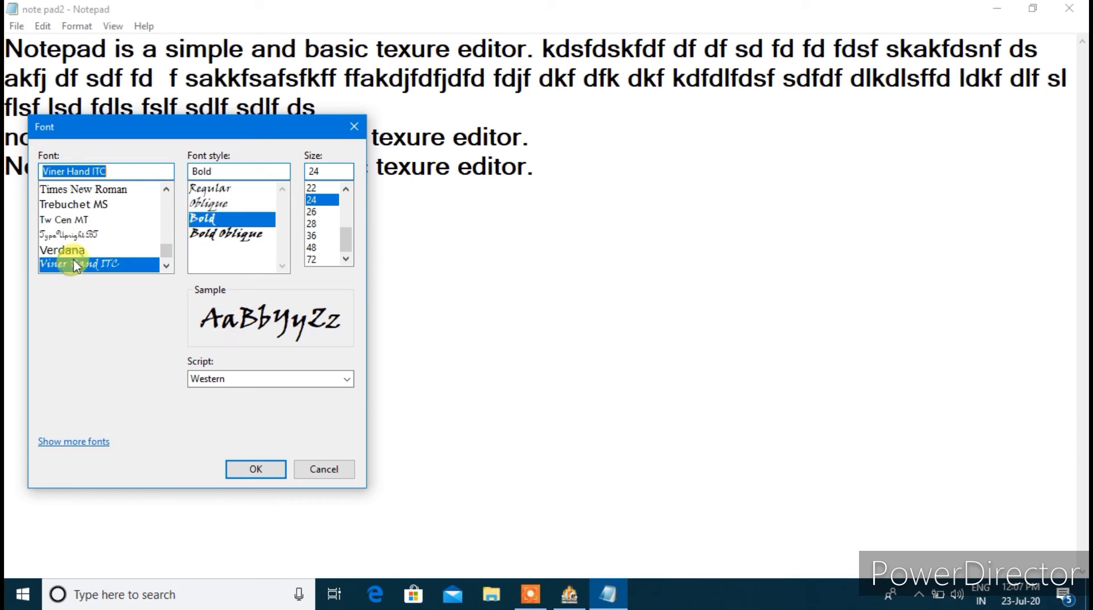
pyautogui.click(230, 470)
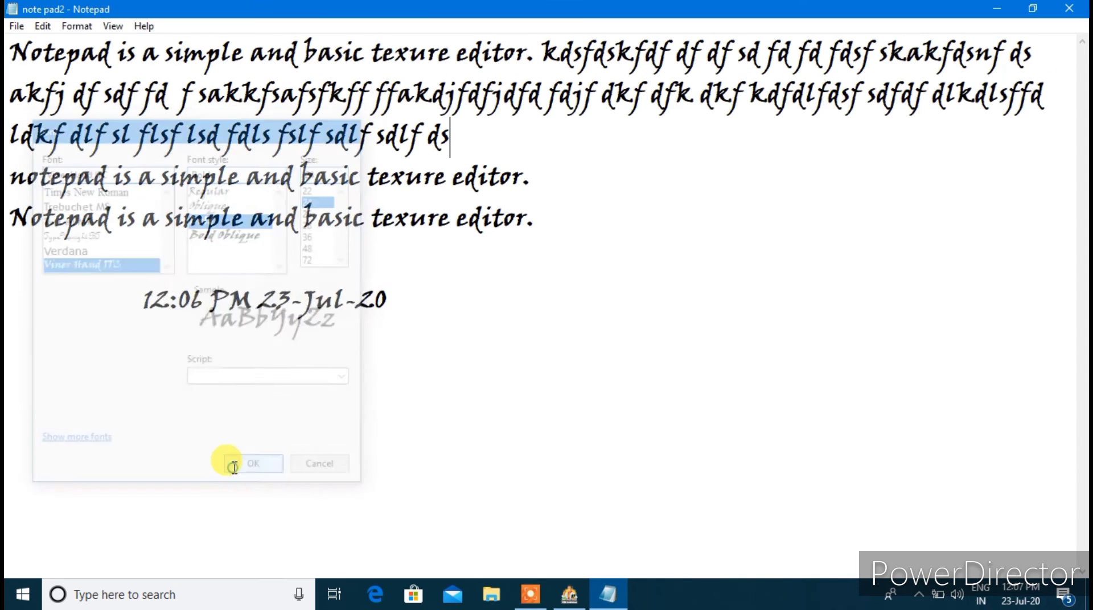
# - Change the document font to Monotype Corsiva in the Italic Bold style
pyautogui.click(77, 33)
pyautogui.click(96, 62)
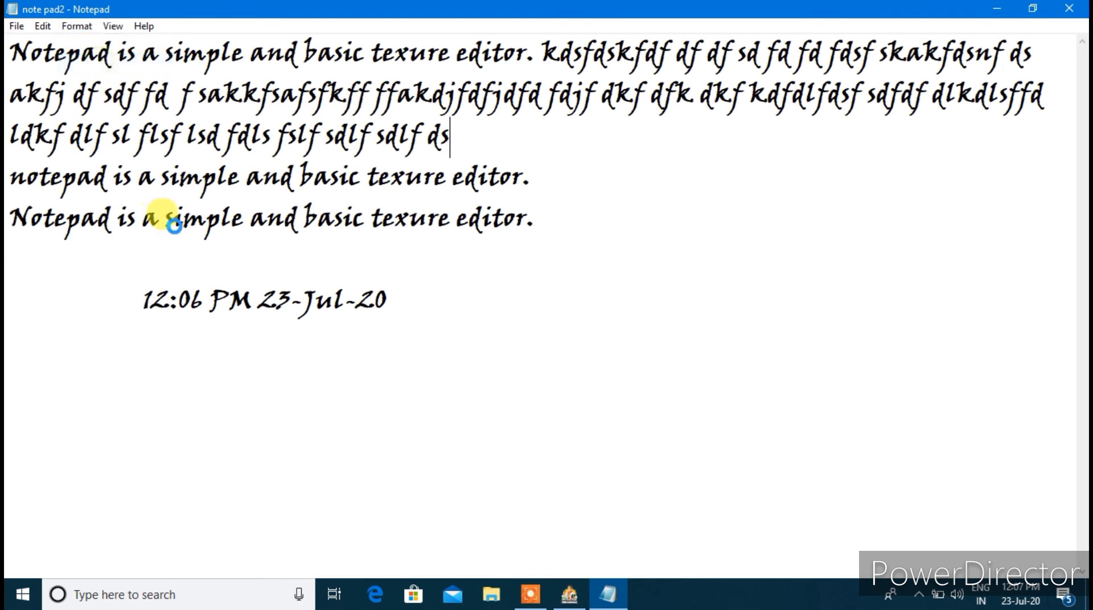
pyautogui.scroll(8, 114, 251)
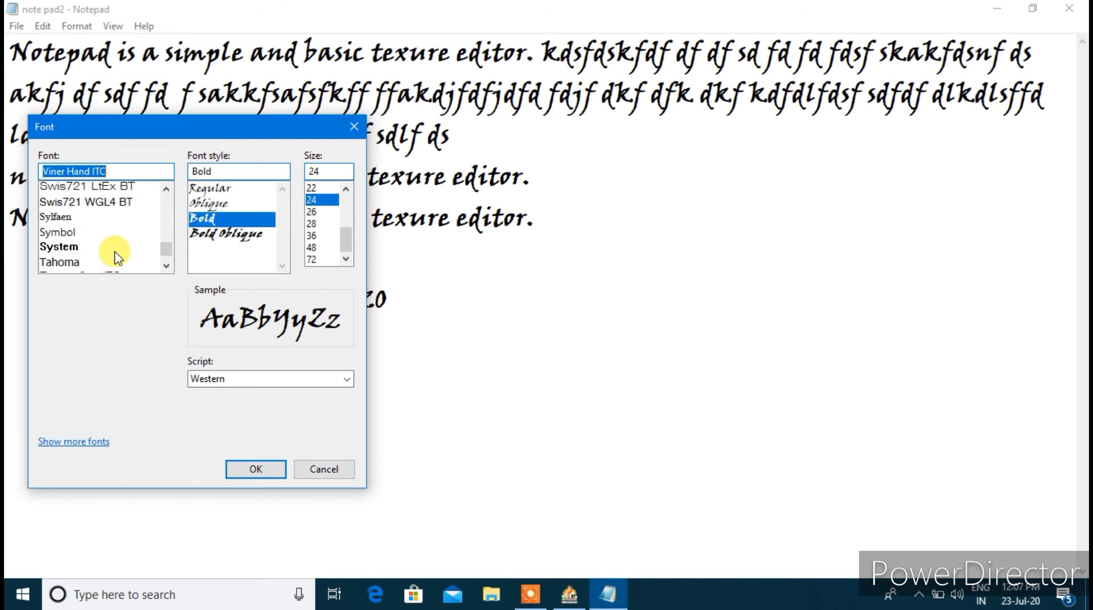
pyautogui.scroll(3, 115, 257)
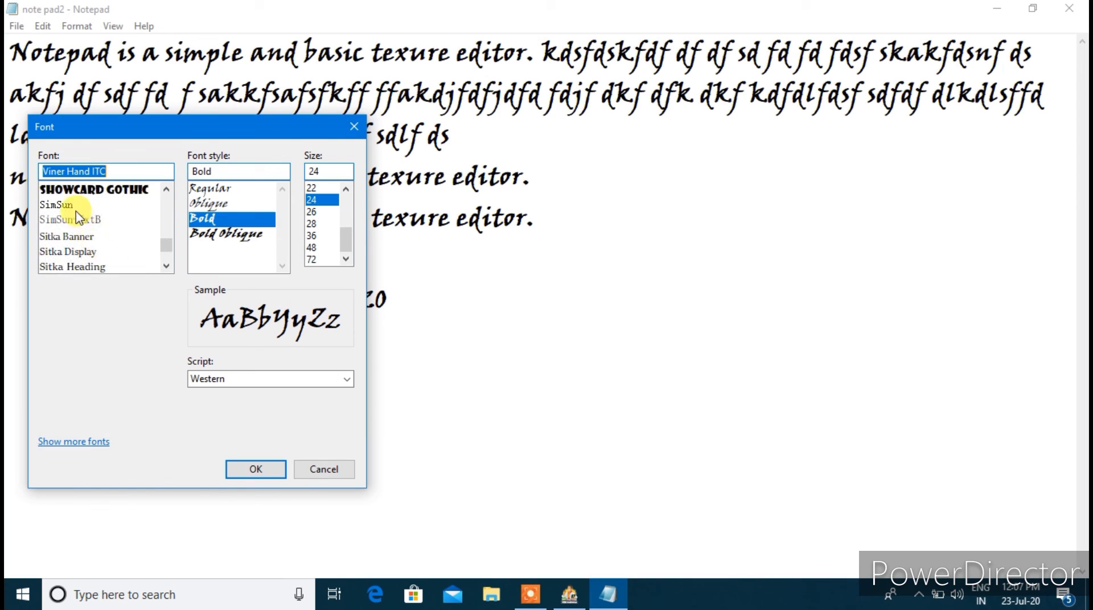
pyautogui.scroll(10, 74, 252)
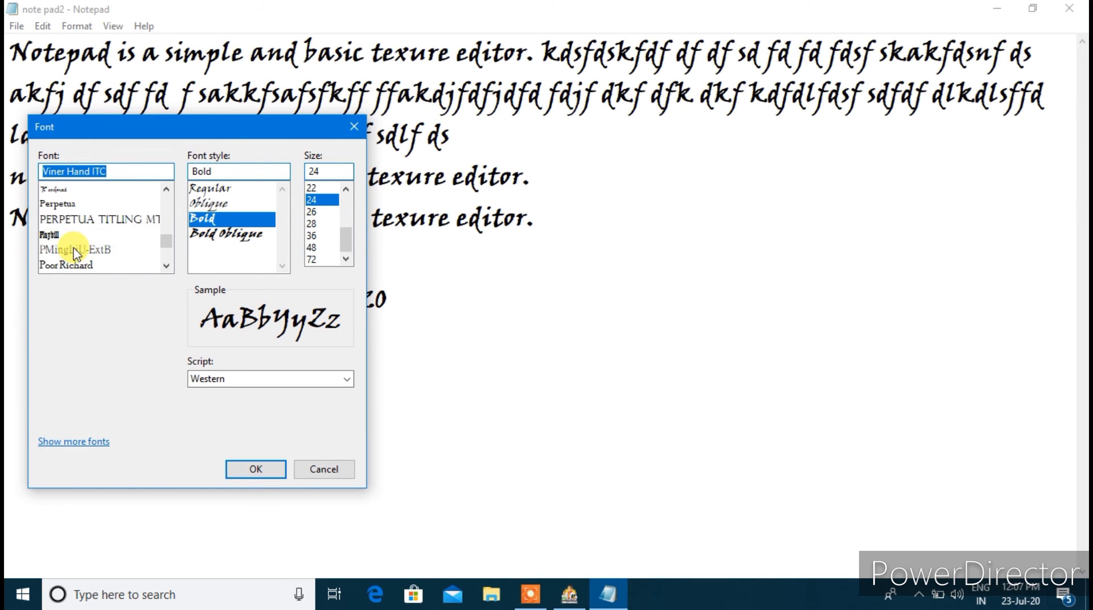
pyautogui.scroll(5, 77, 243)
pyautogui.scroll(5, 74, 241)
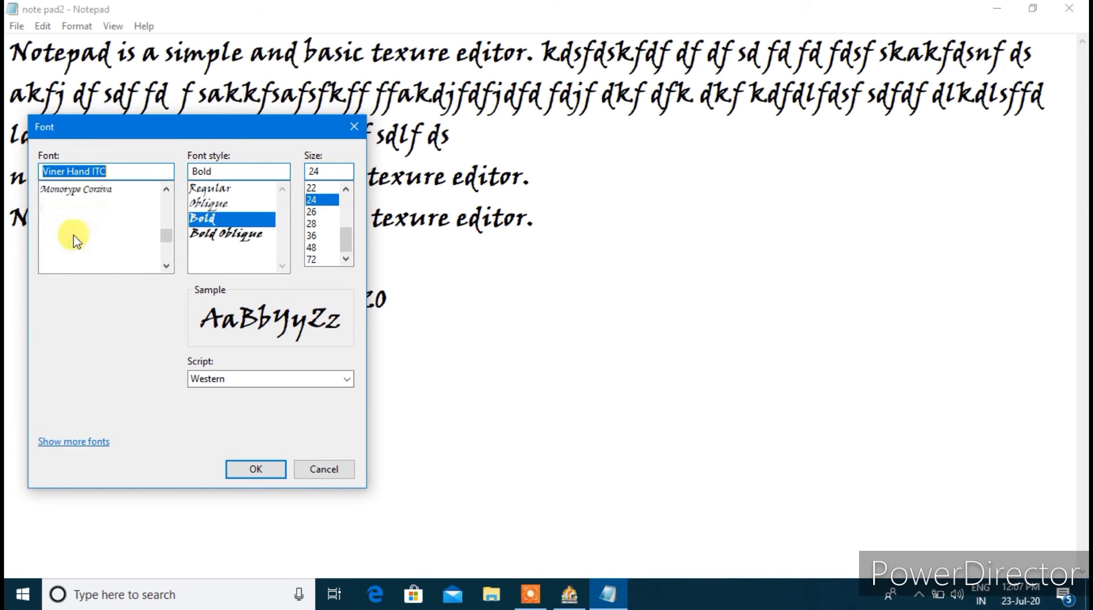
pyautogui.click(74, 190)
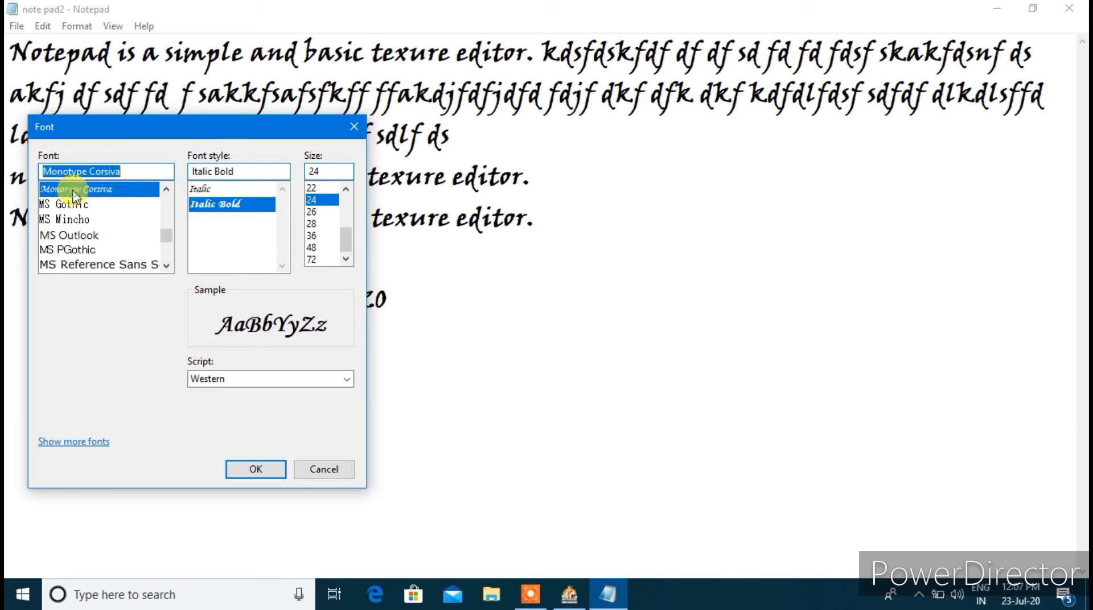
pyautogui.click(256, 471)
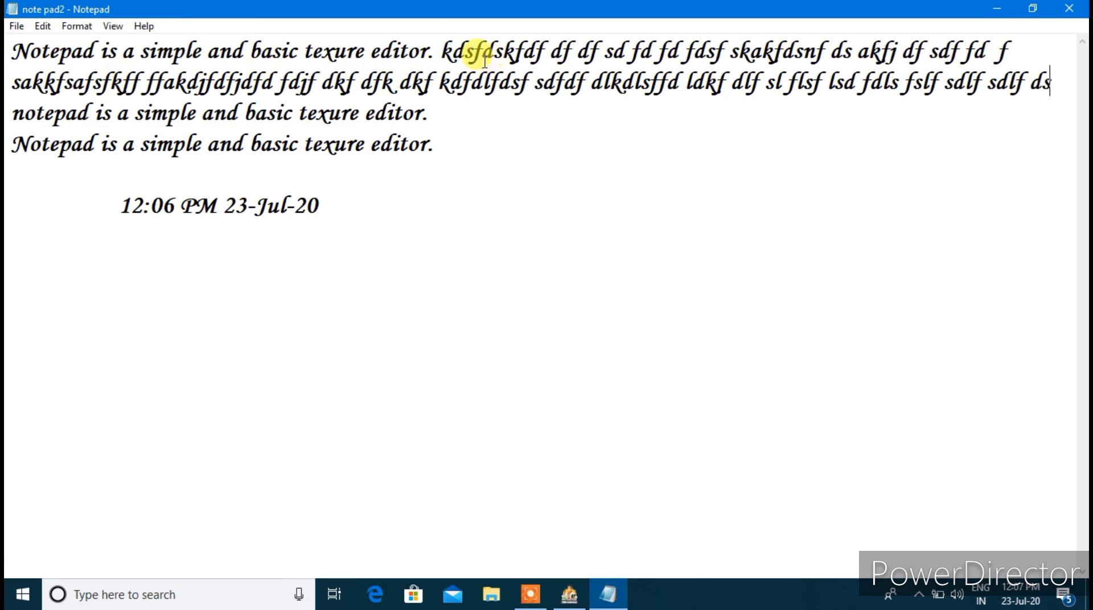
# - Delete the filler text after the first sentence and set the font size to 48
pyautogui.moveTo(440, 51); pyautogui.dragTo(1064, 86)
pyautogui.press('Delete')
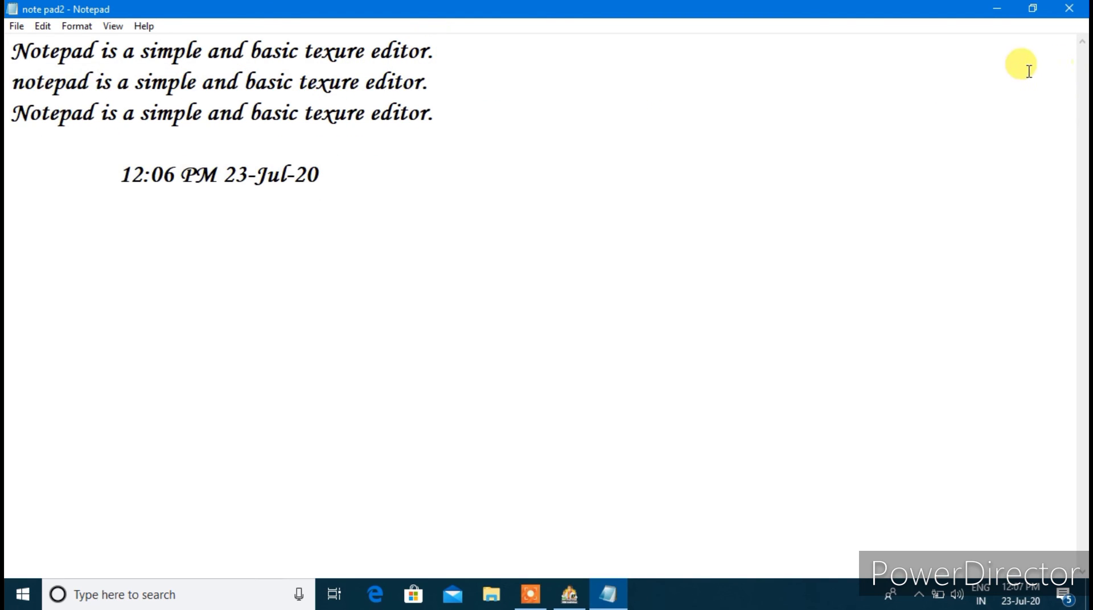
pyautogui.click(77, 25)
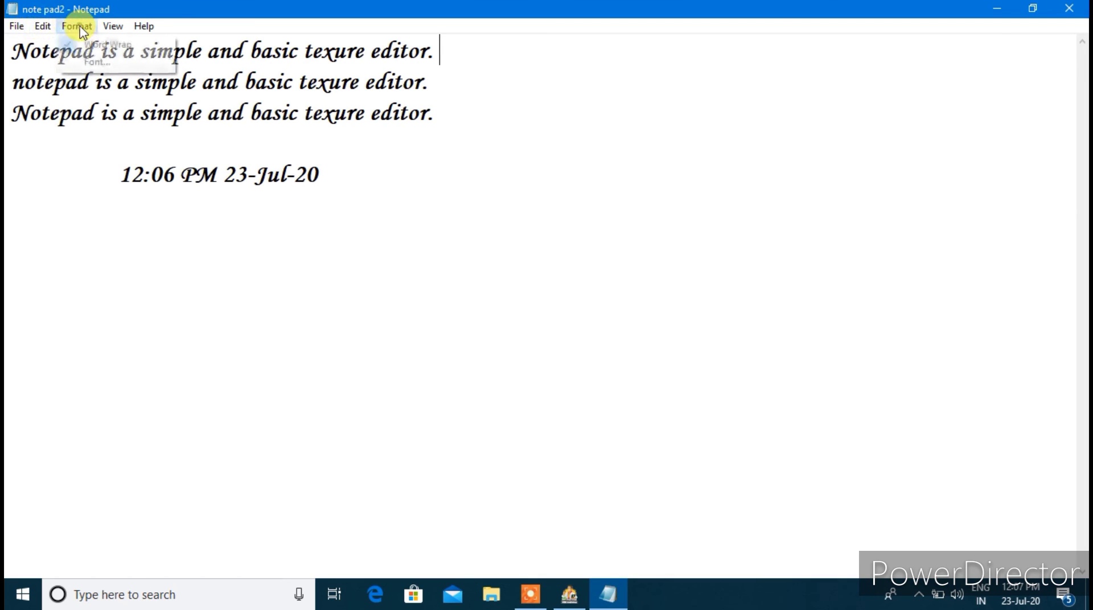
pyautogui.click(103, 63)
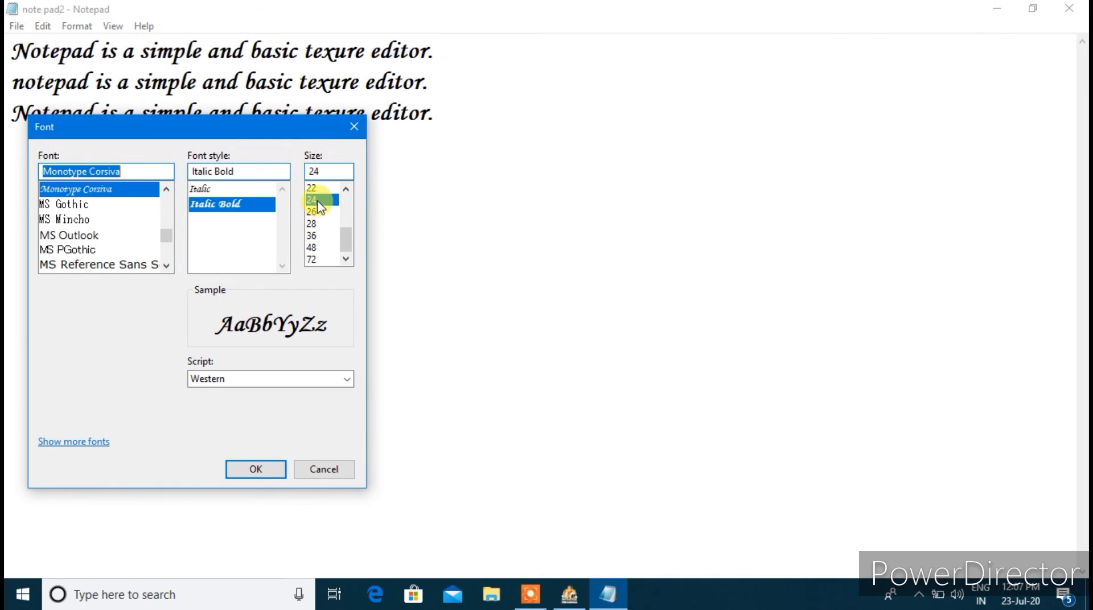
pyautogui.click(312, 248)
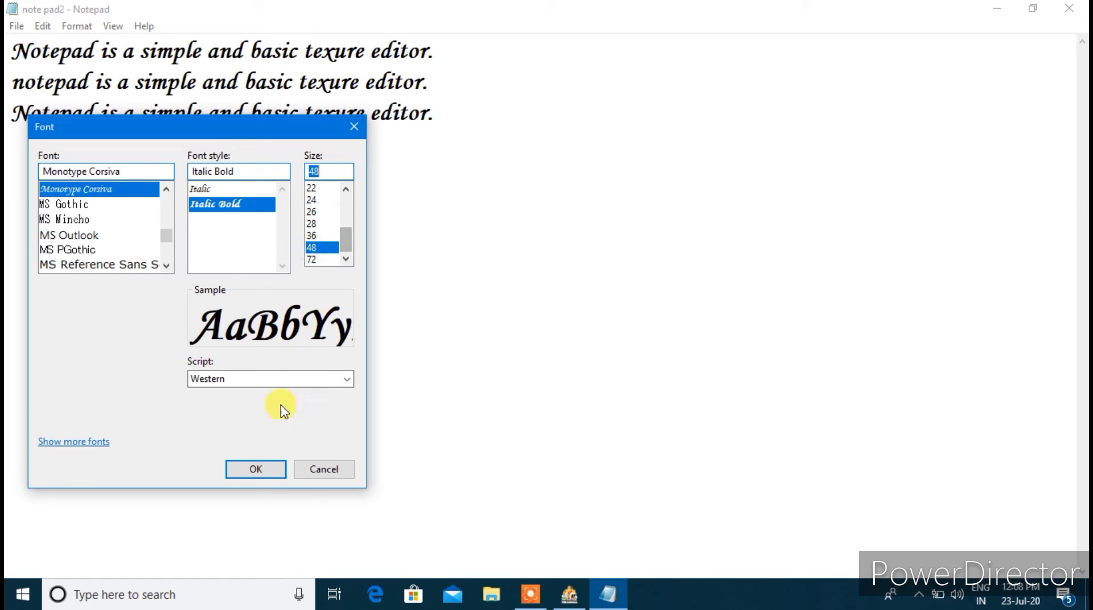
pyautogui.click(251, 474)
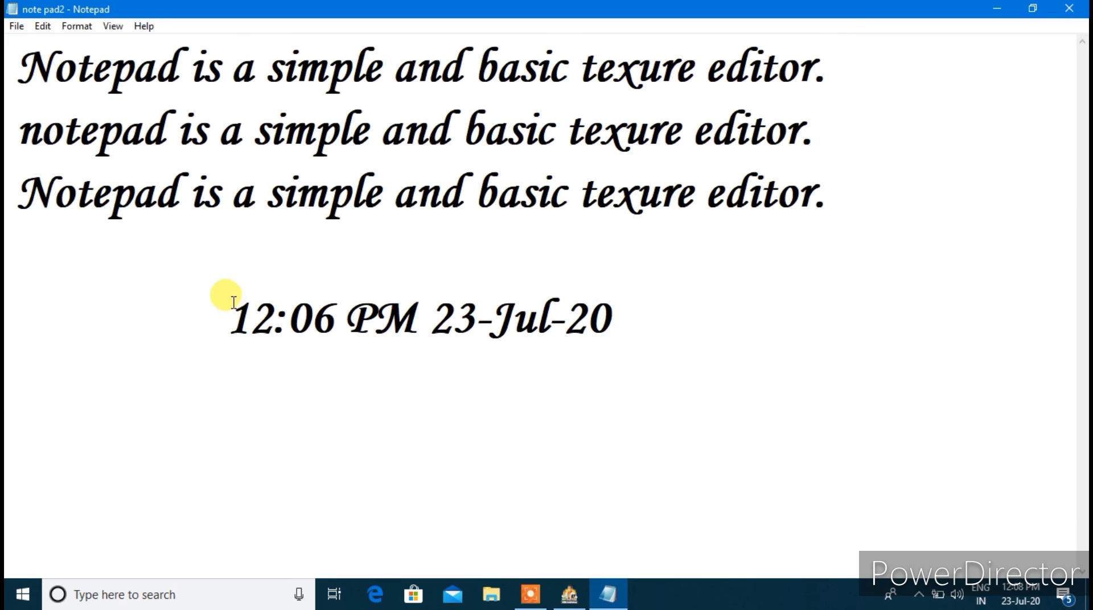
# - Set the font style of the document to Italic
pyautogui.click(76, 28)
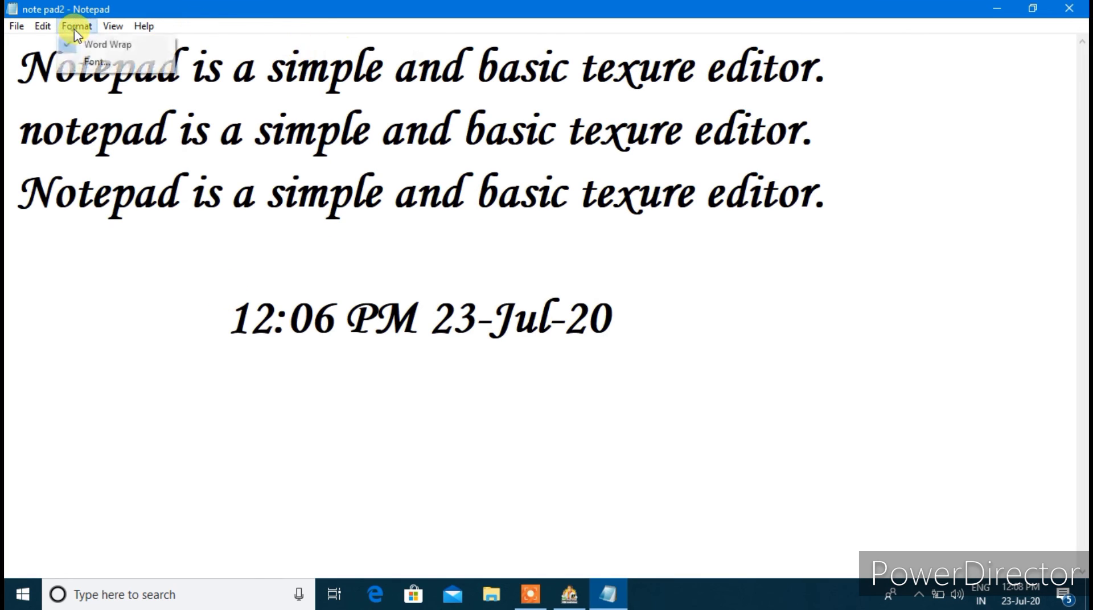
pyautogui.click(89, 64)
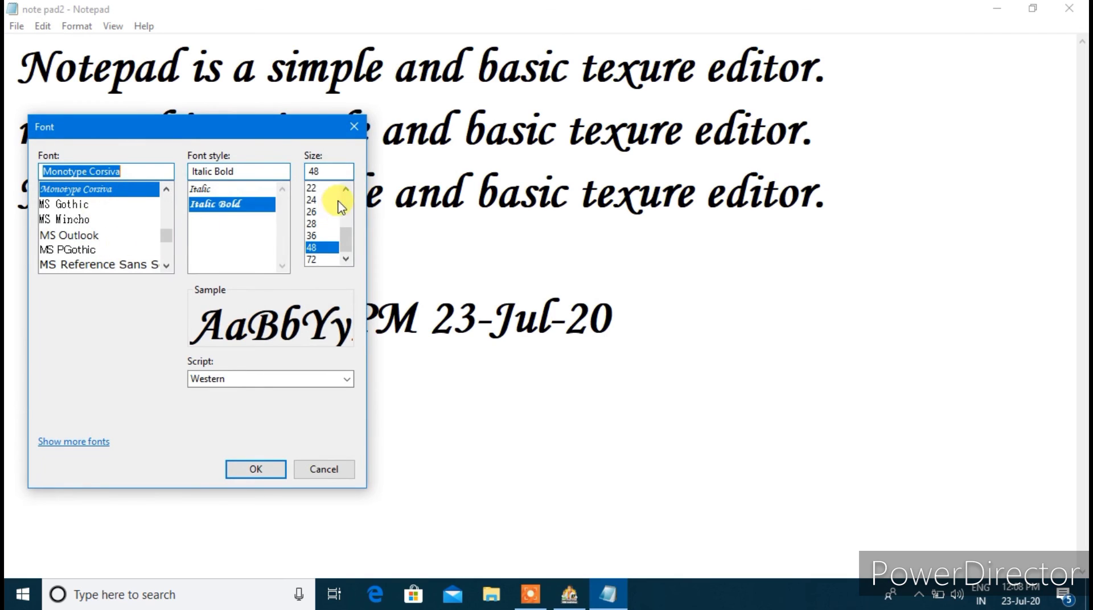
pyautogui.click(200, 188)
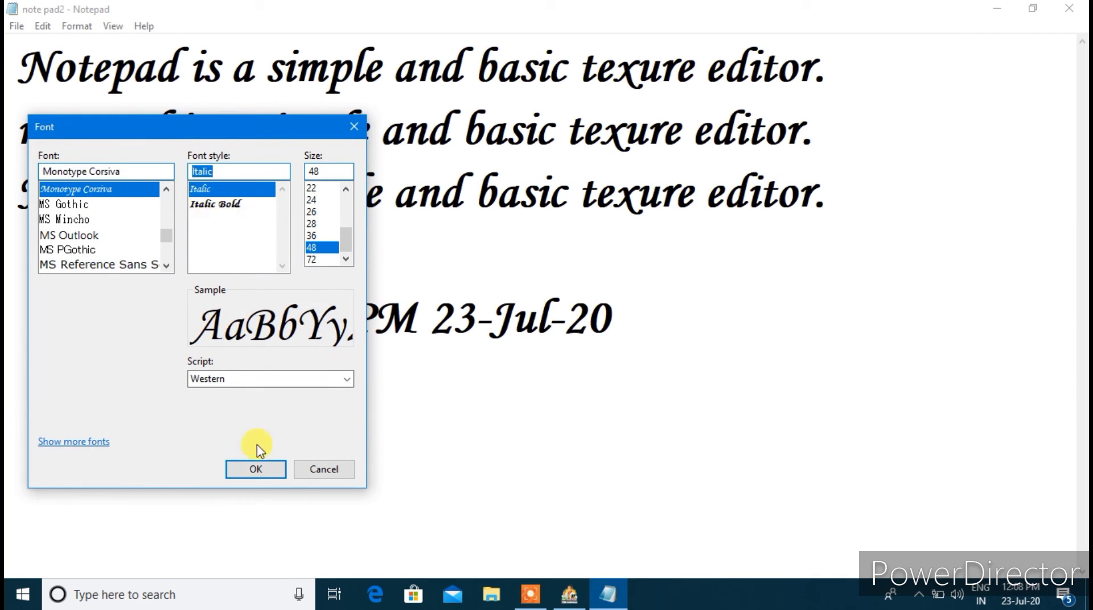
pyautogui.click(255, 470)
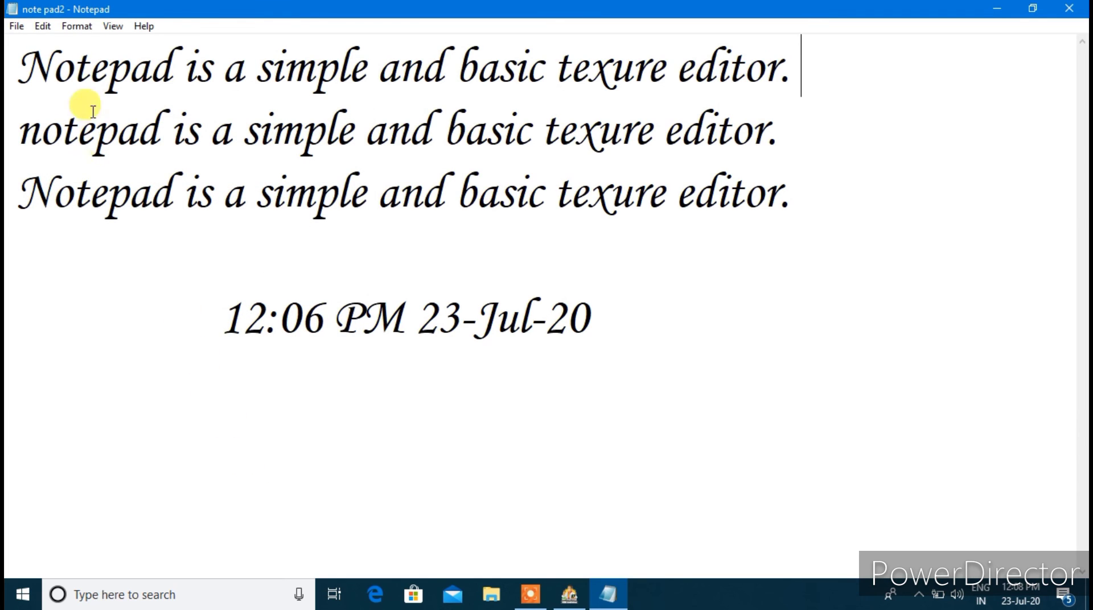
# - Set the font style of the document back to Italic Bold
pyautogui.click(76, 25)
pyautogui.click(82, 62)
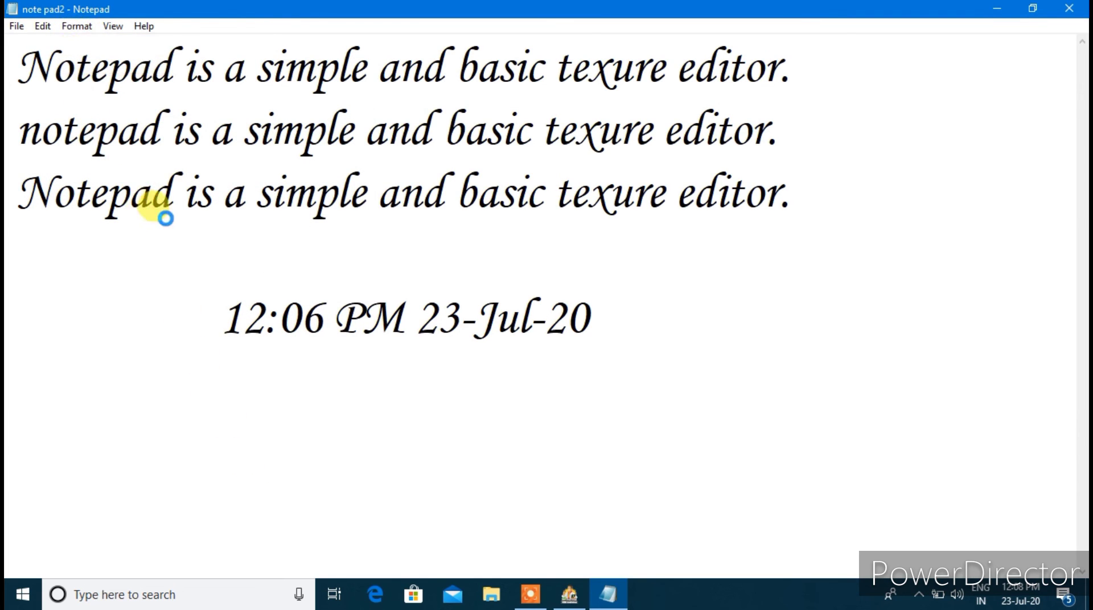
pyautogui.click(222, 206)
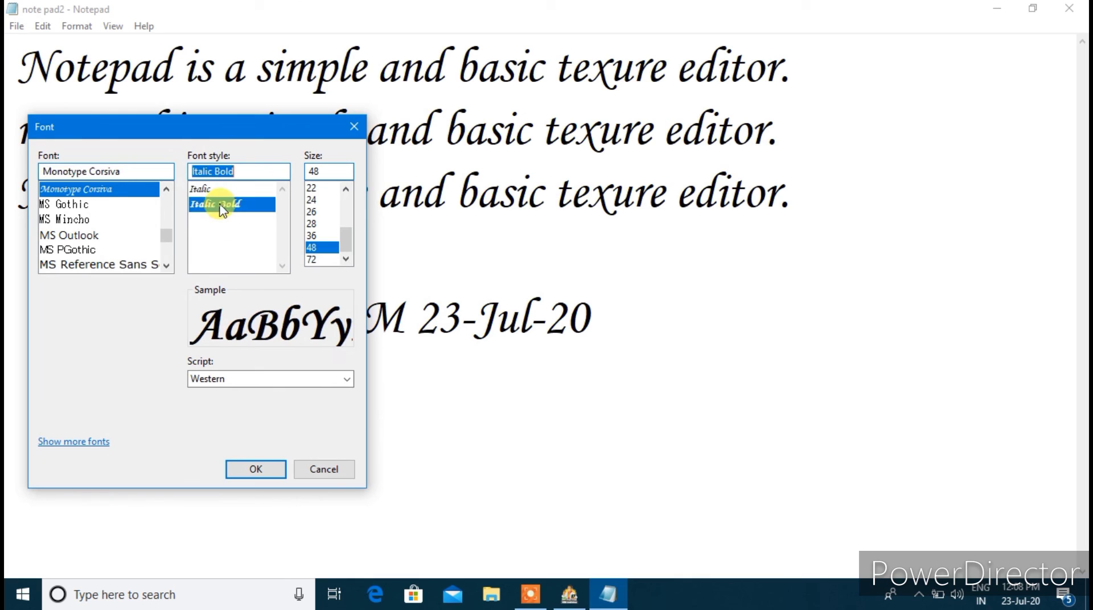
pyautogui.click(262, 471)
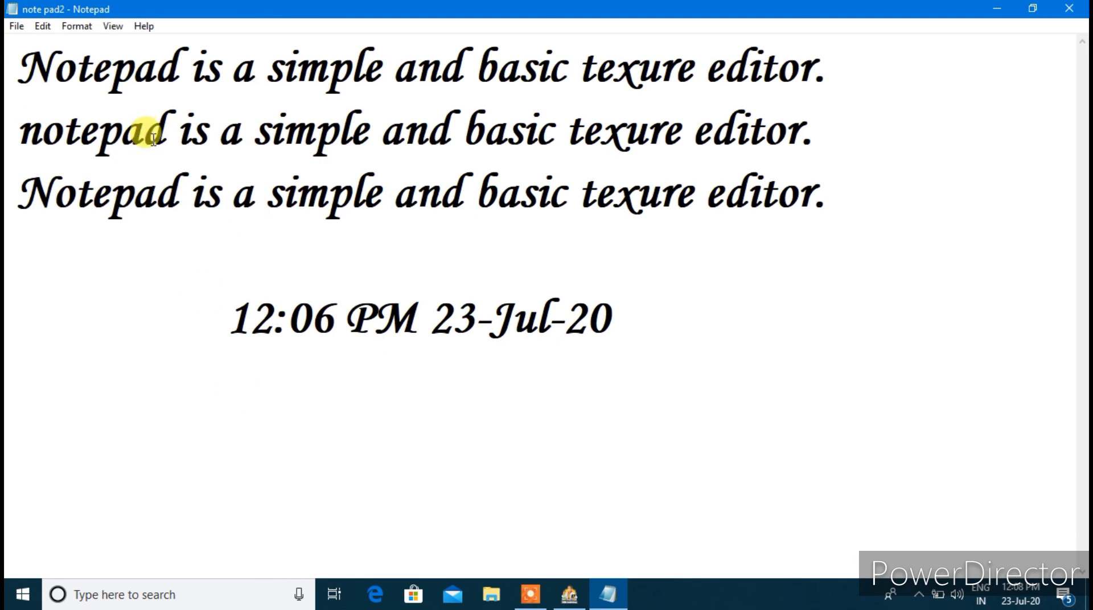
# - View the About Notepad information, move its window aside to show the text, and close it
pyautogui.click(114, 26)
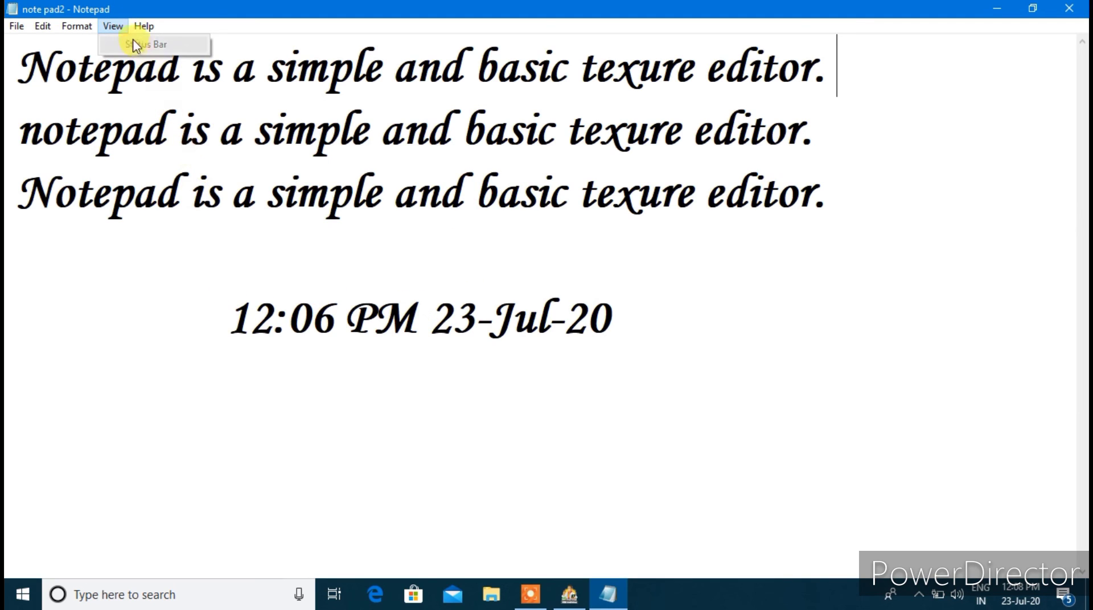
pyautogui.click(240, 242)
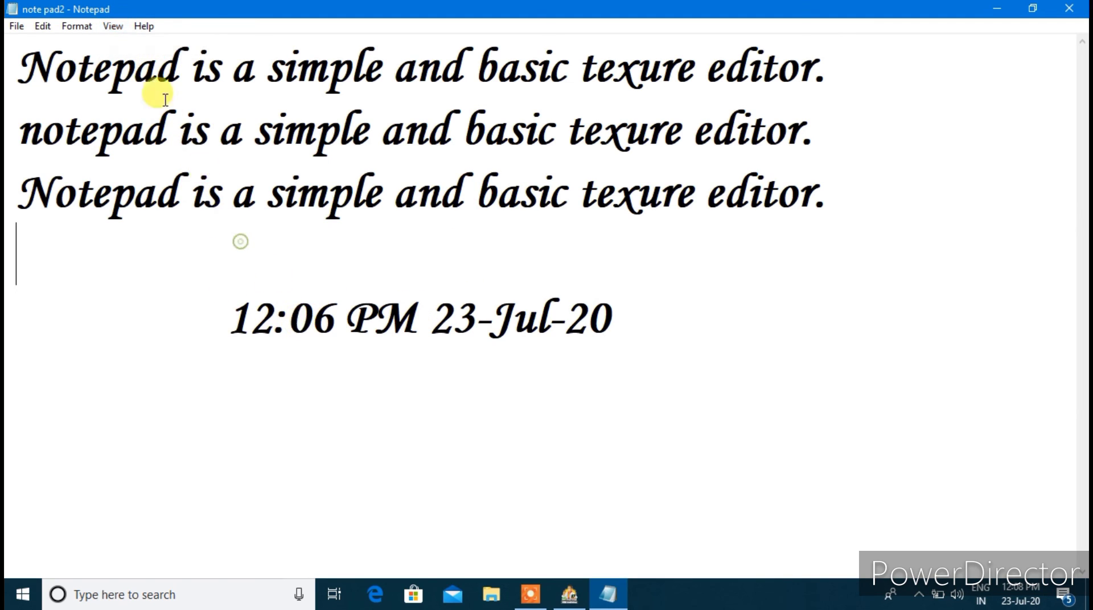
pyautogui.click(140, 24)
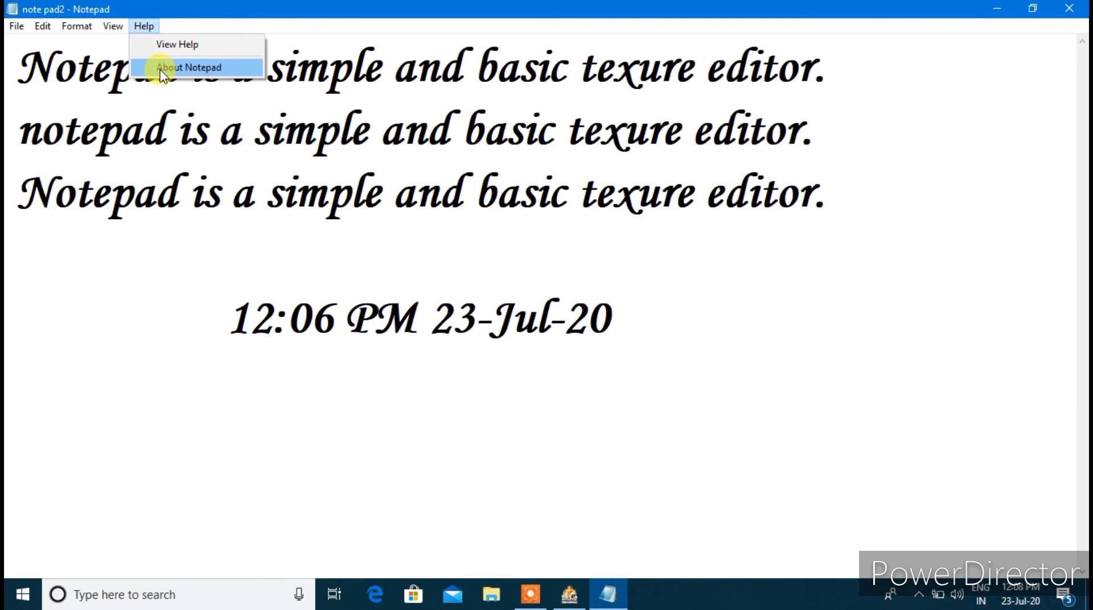
pyautogui.click(163, 71)
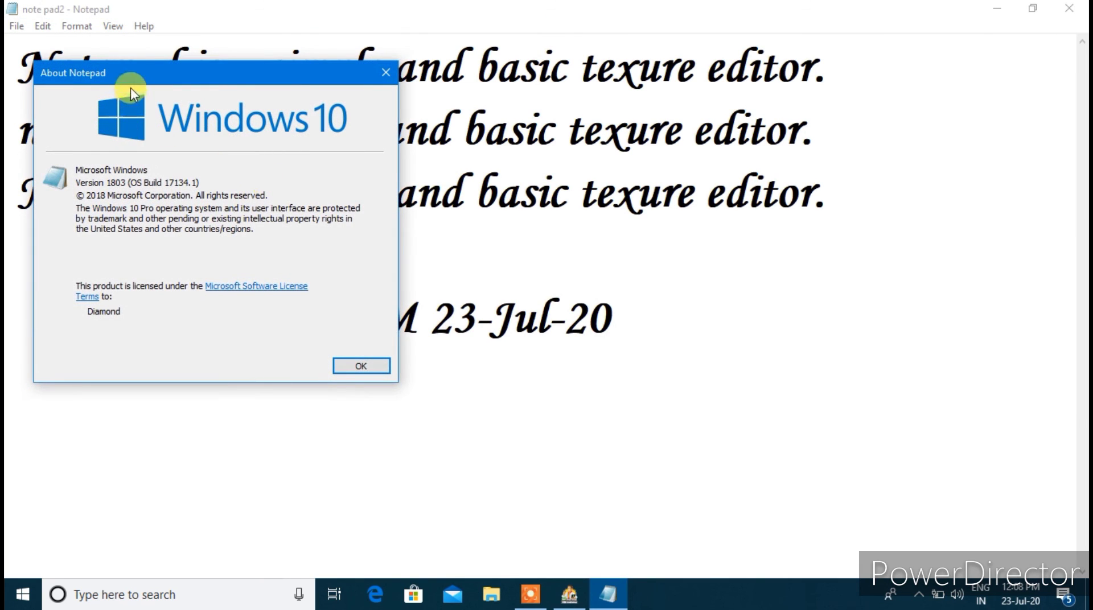
pyautogui.moveTo(131, 85); pyautogui.dragTo(247, 84)
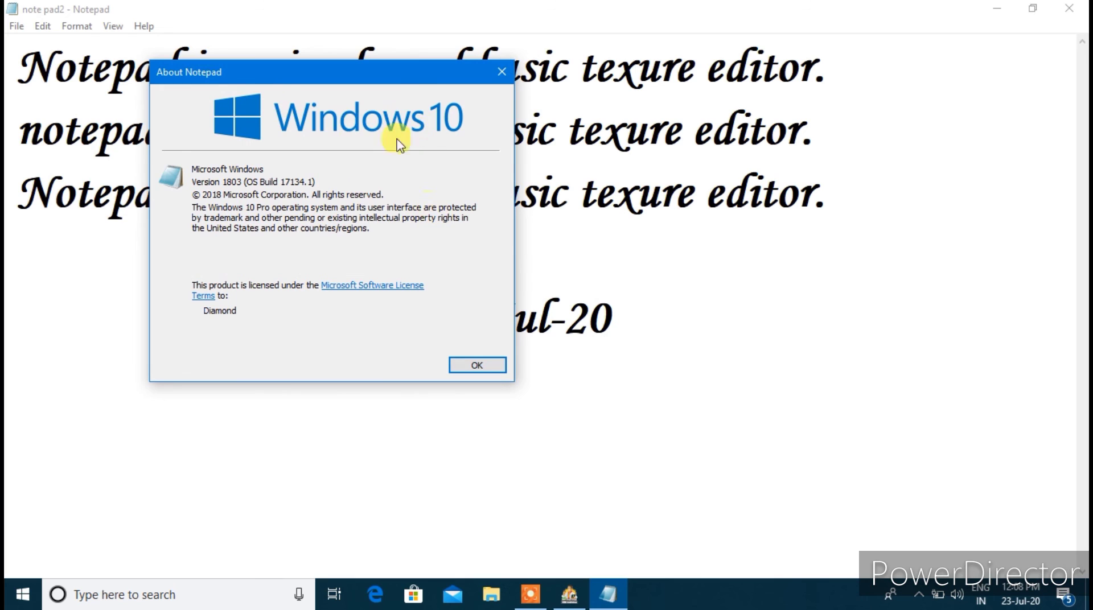
pyautogui.click(475, 366)
# - Open Notepad's online help in the web browser and close the browser window
pyautogui.click(145, 26)
pyautogui.click(165, 42)
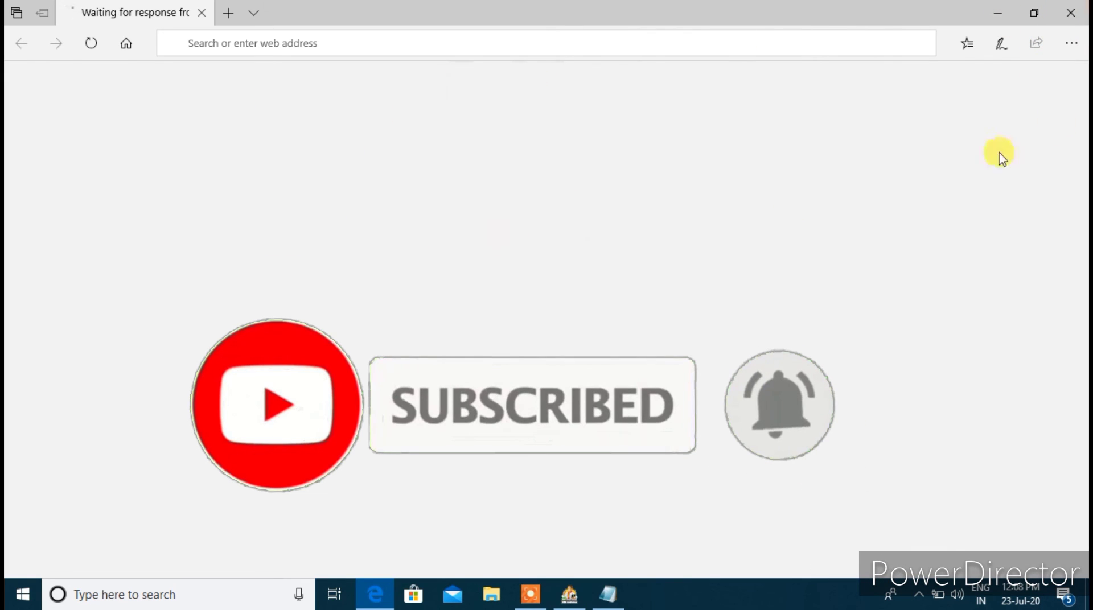
pyautogui.click(1083, 13)
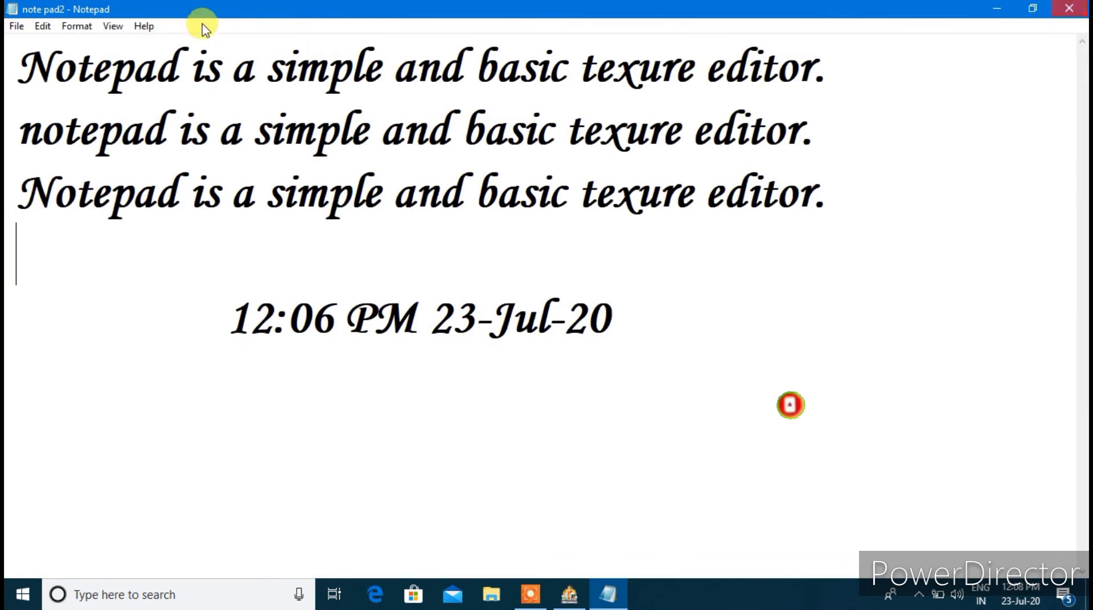
pyautogui.click(144, 26)
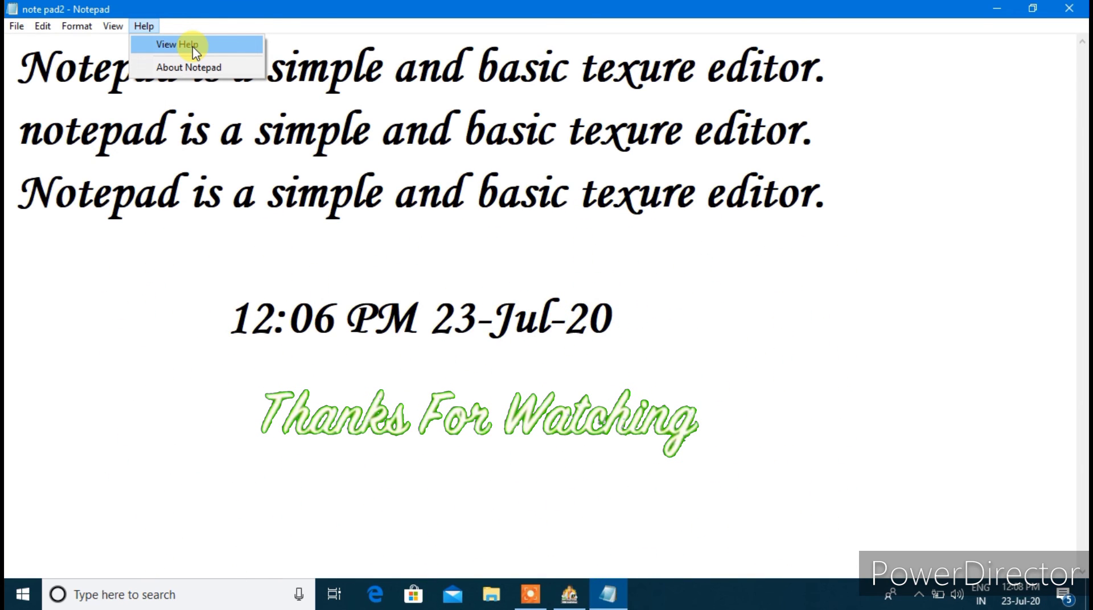
pyautogui.click(226, 307)
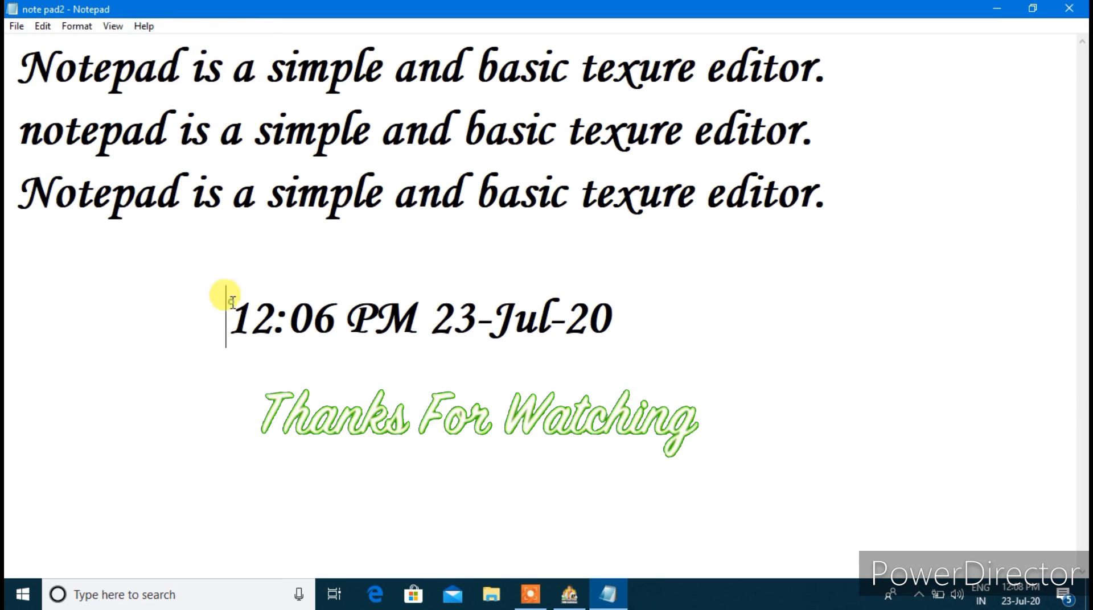
pyautogui.click(230, 256)
pyautogui.click(213, 441)
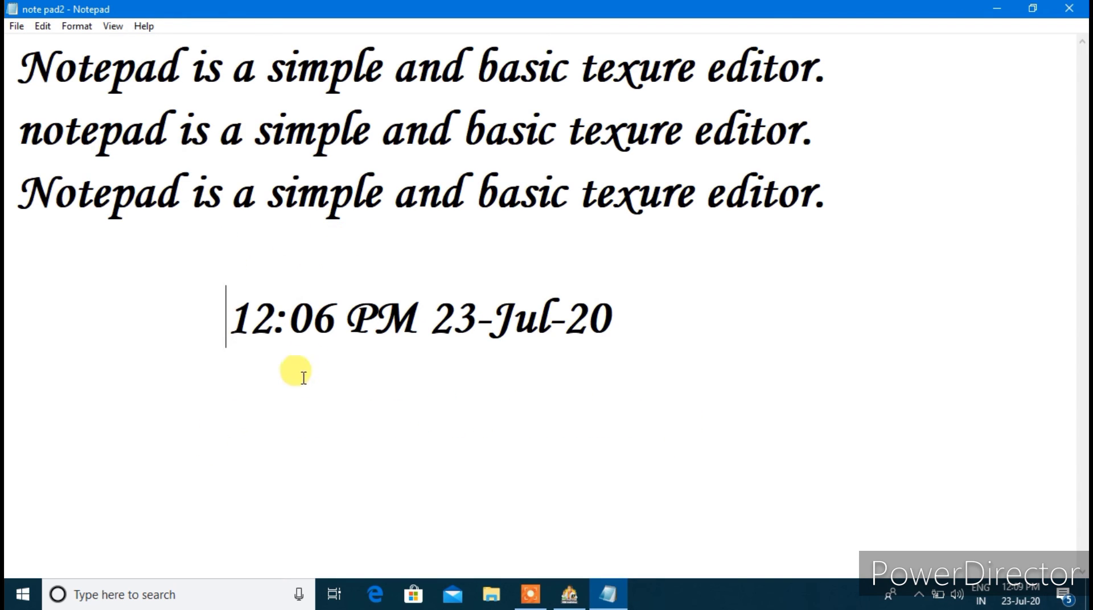
# - Select the text from the start of the first sentence through the end of the time and date line
pyautogui.moveTo(19, 48); pyautogui.dragTo(645, 360)
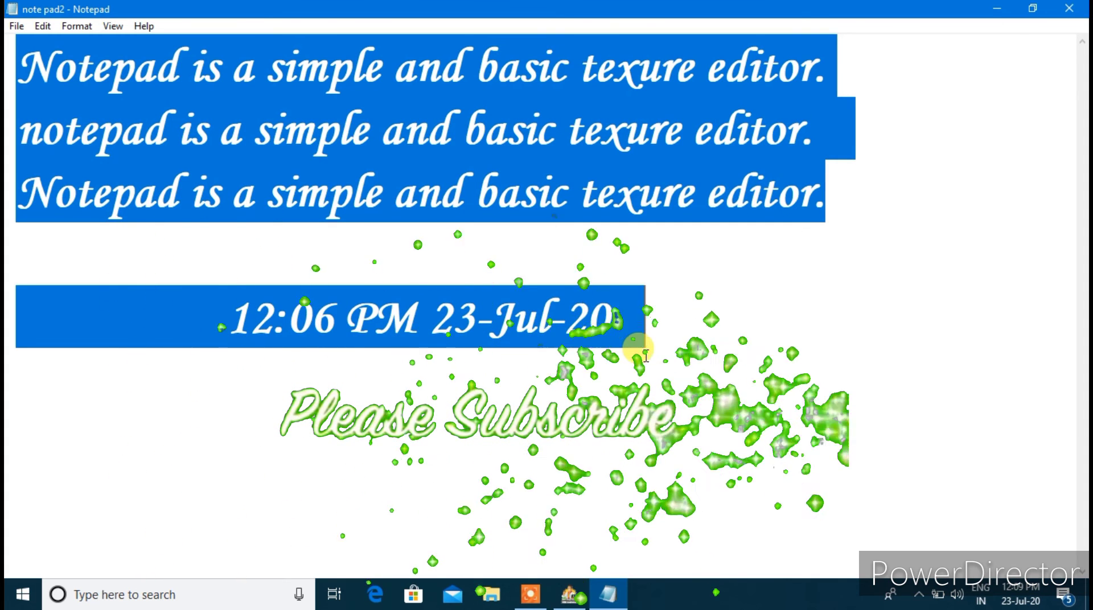